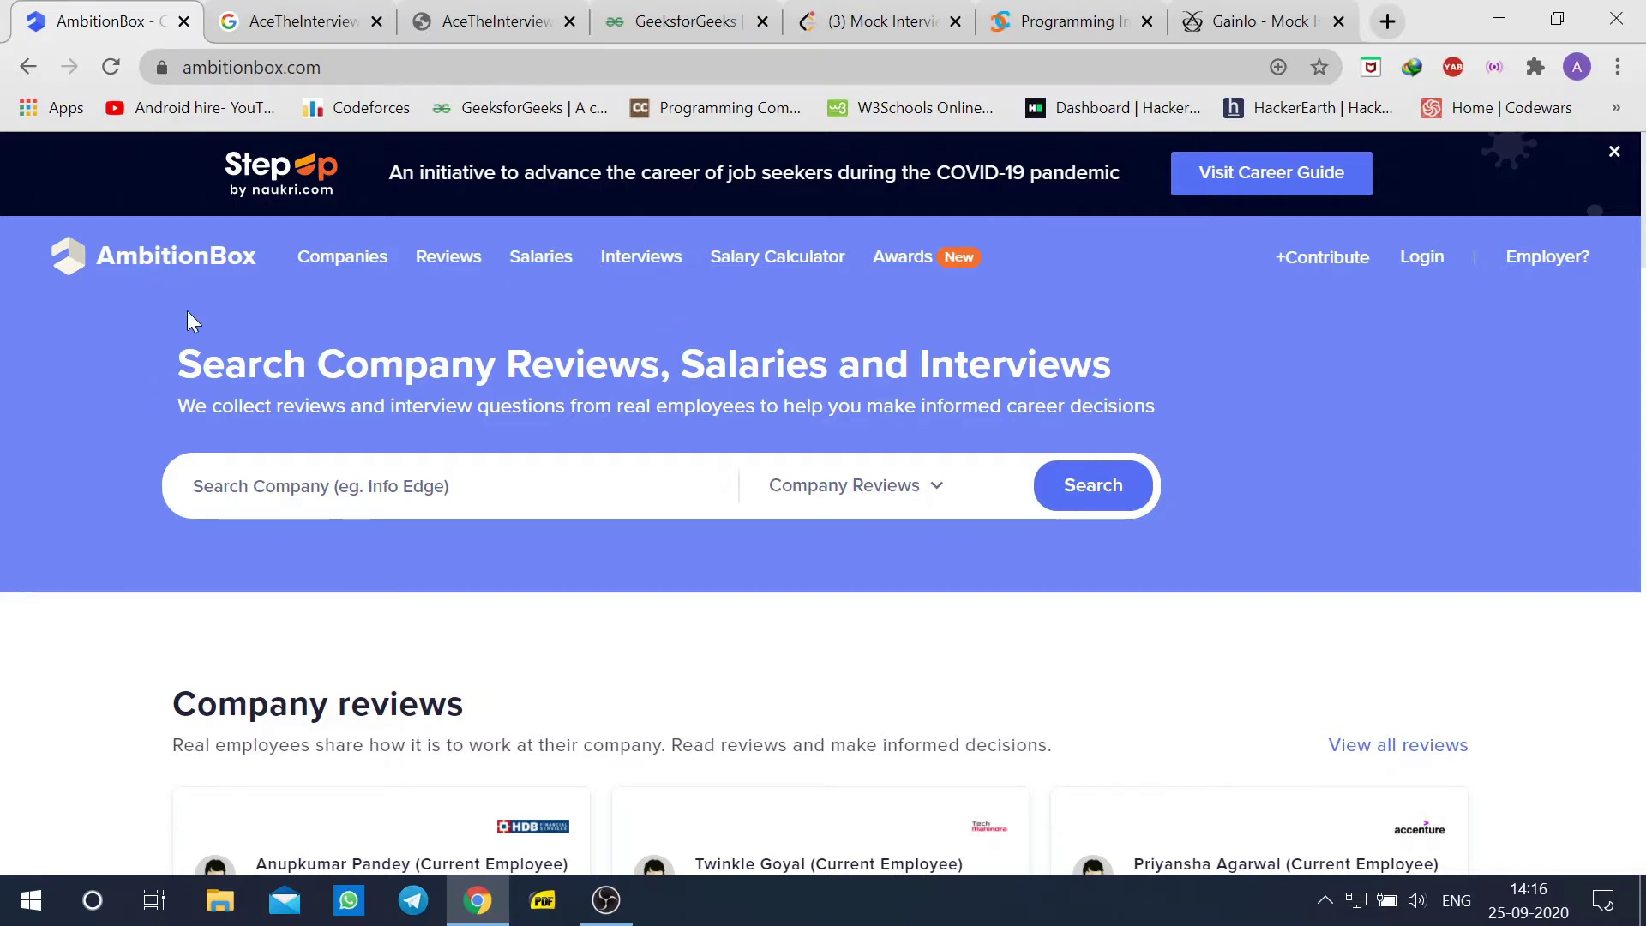
Try the AmbitionBox search box, then open and close its search category list.
click(486, 467)
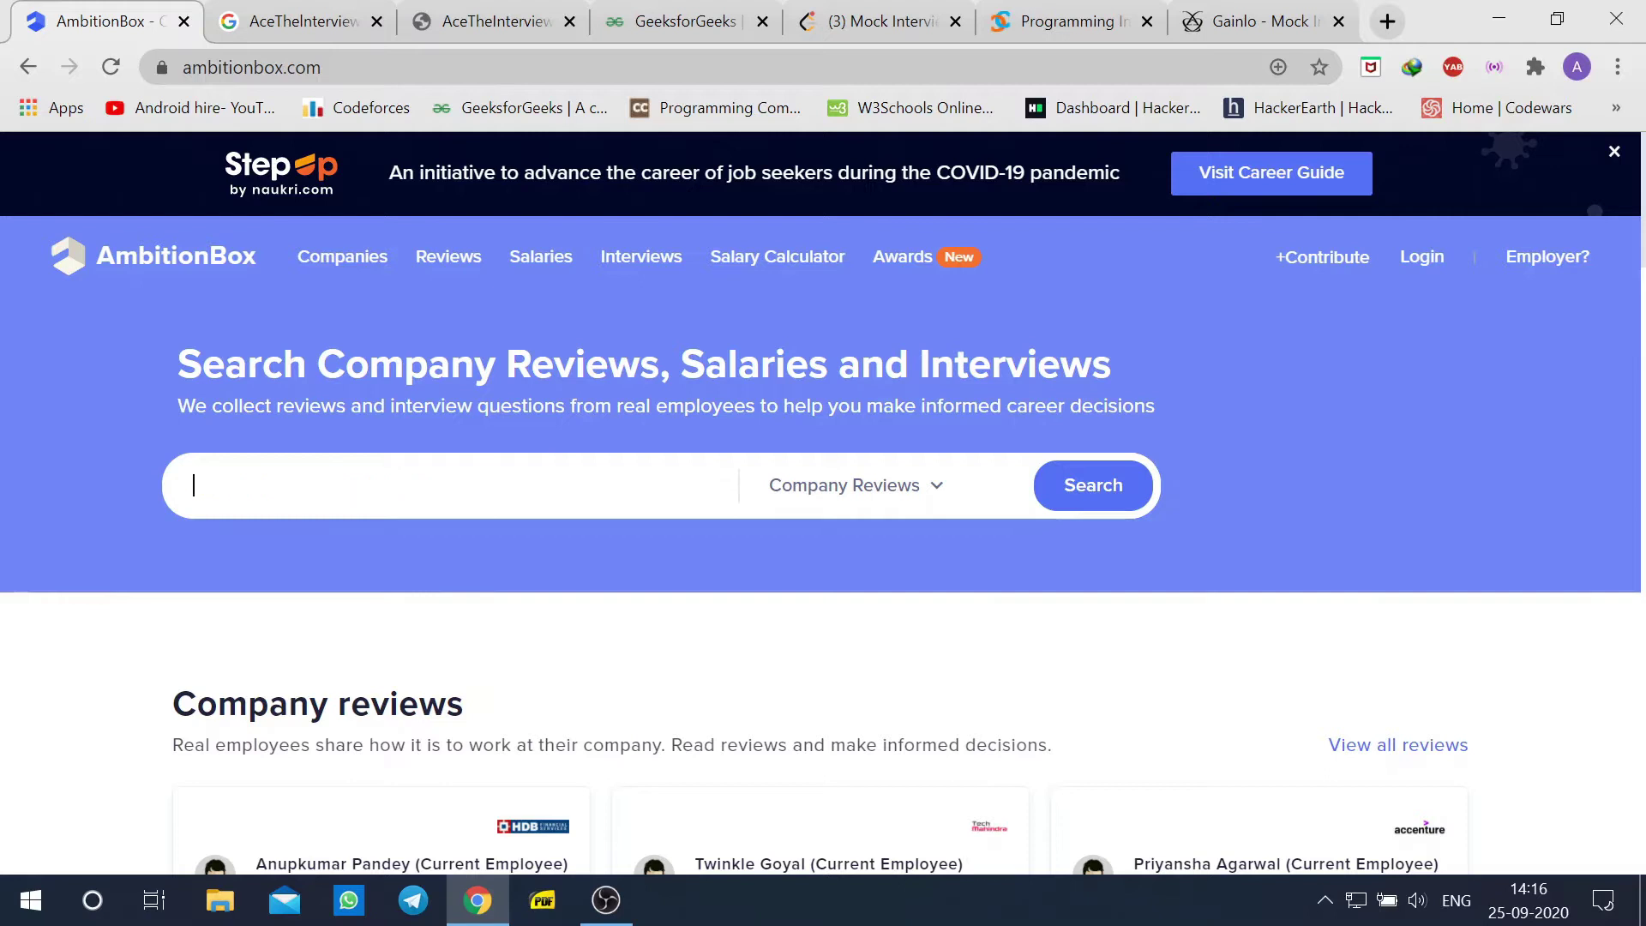
click(880, 489)
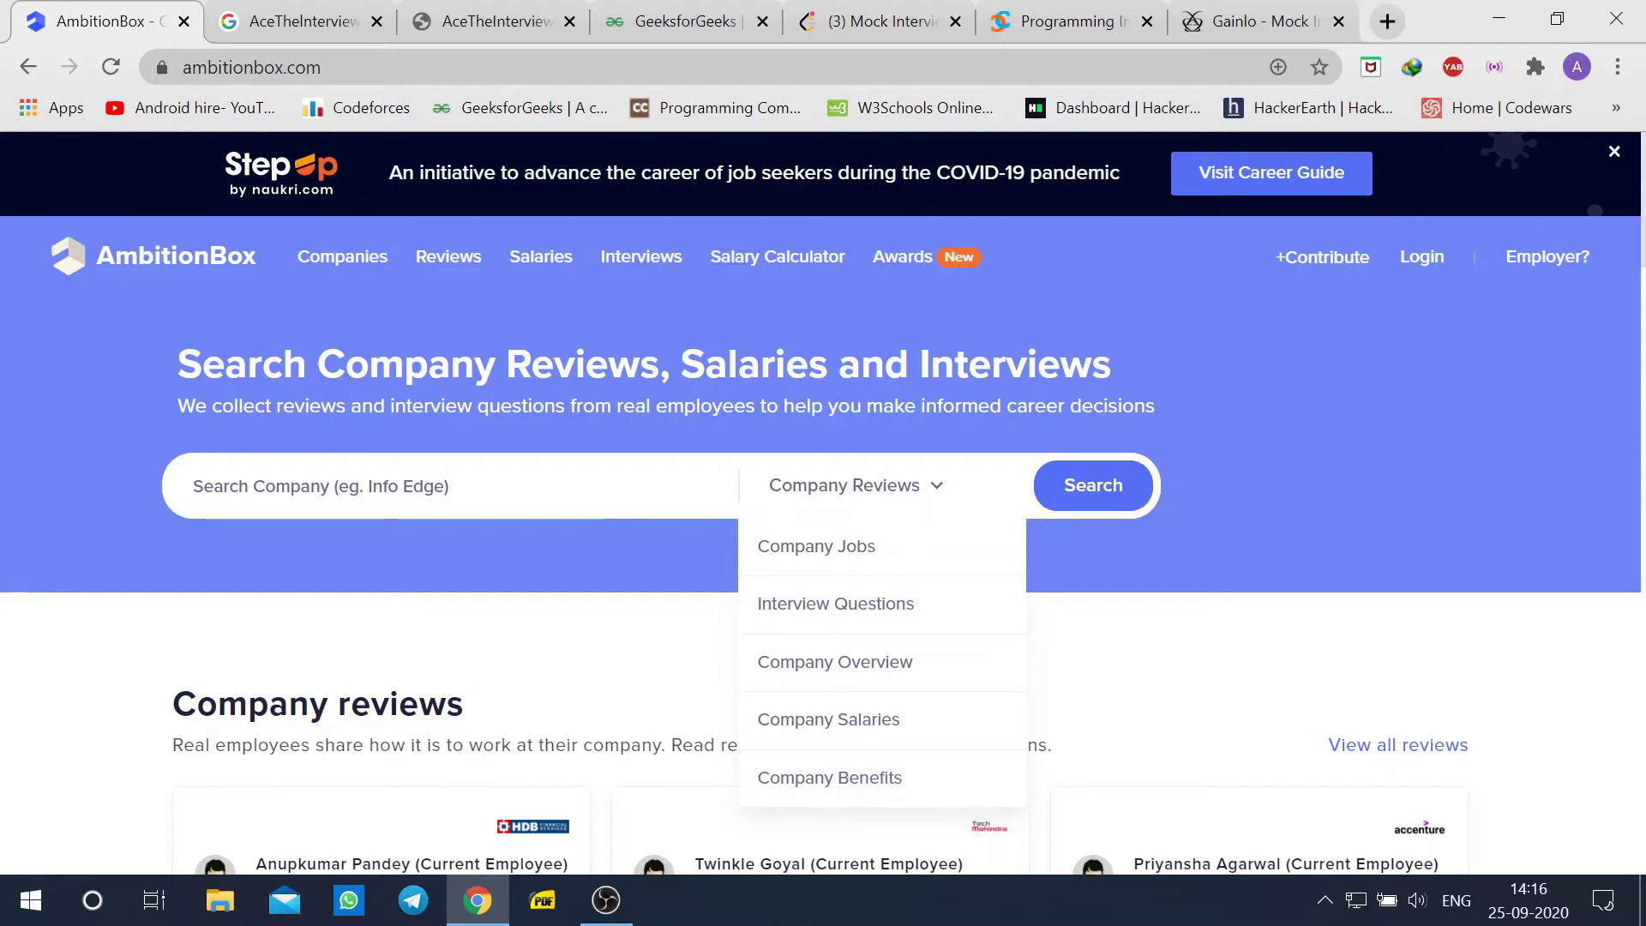
click(1100, 680)
scroll(1100, 669, down, 2)
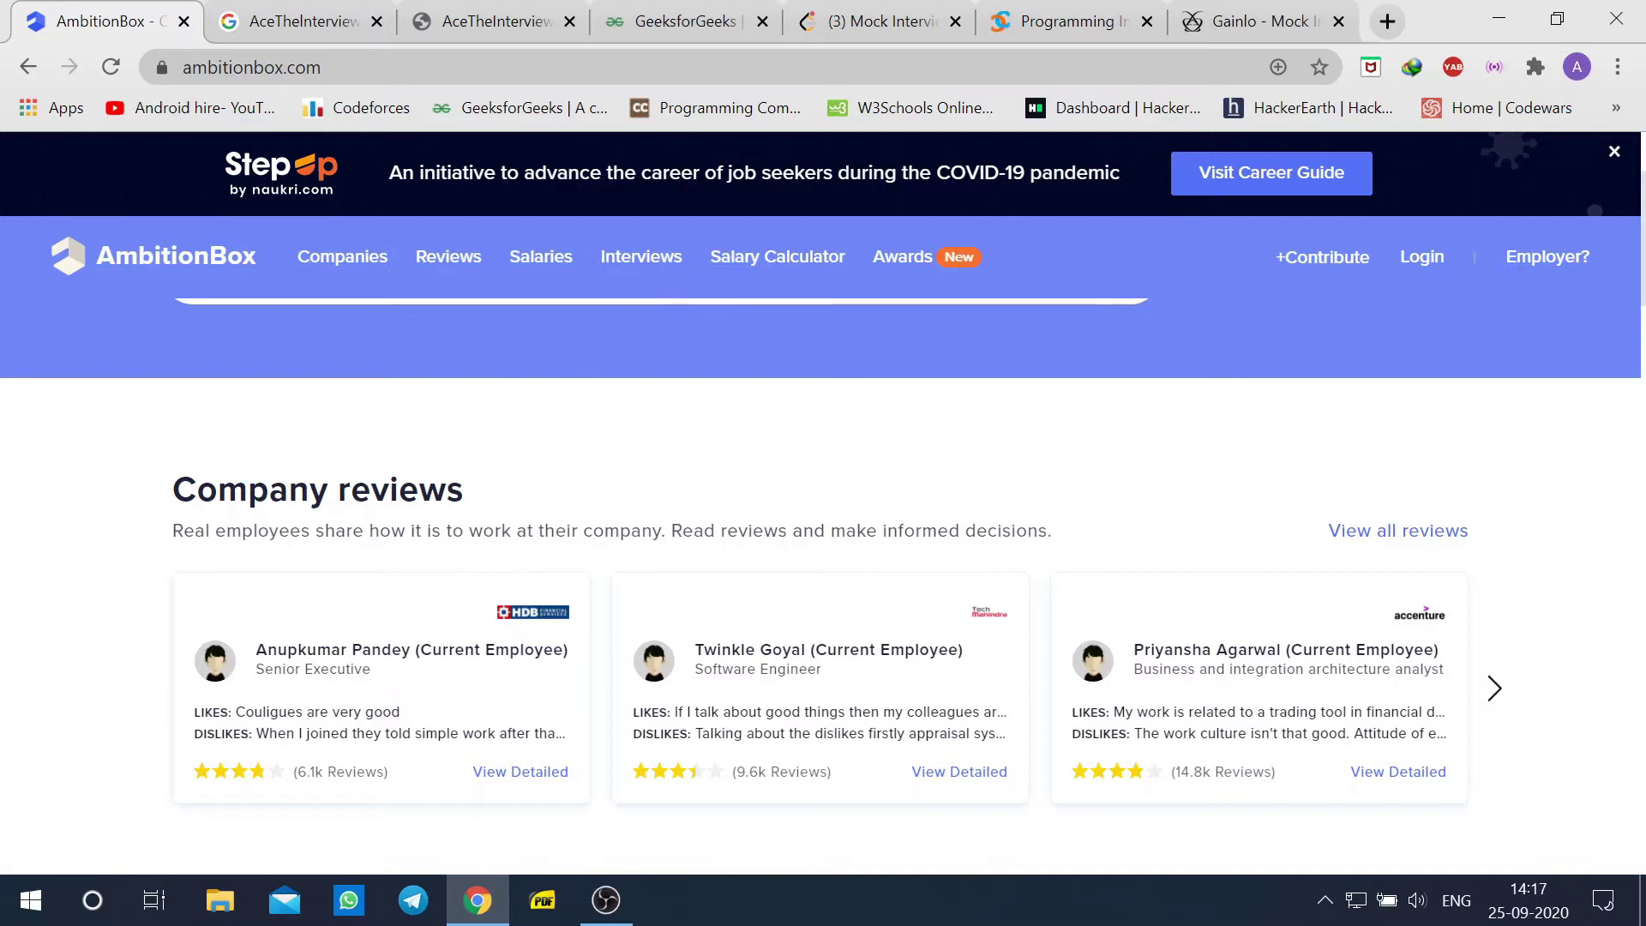
Go to AmbitionBox Interviews and pick the Intern profile's interview questions.
click(641, 256)
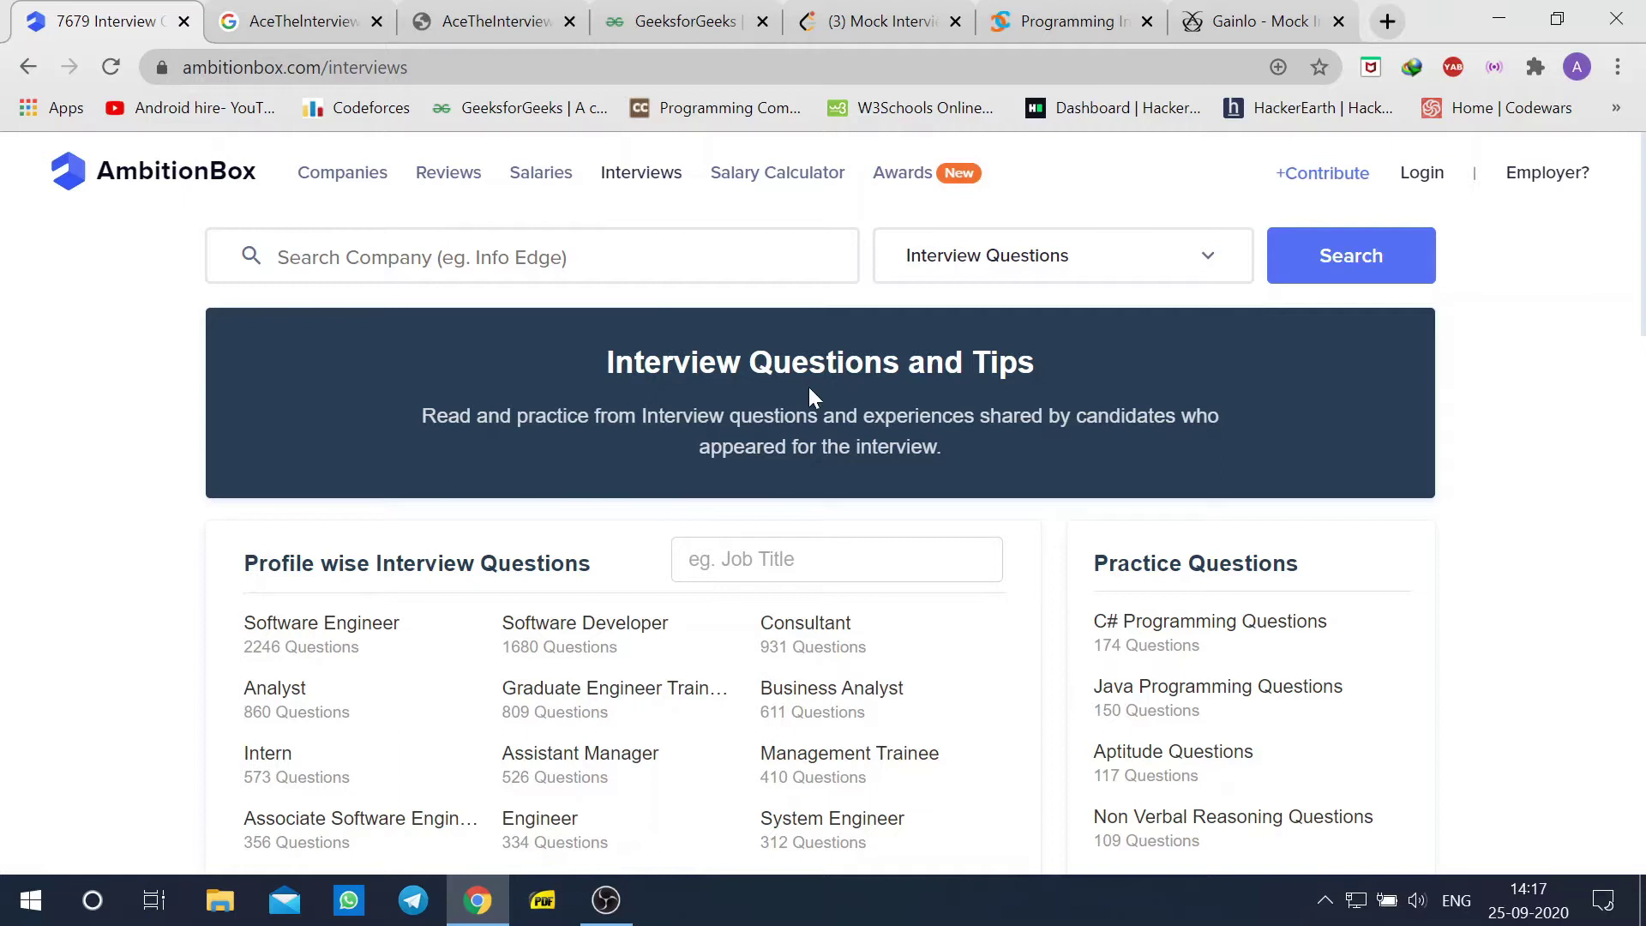
click(531, 256)
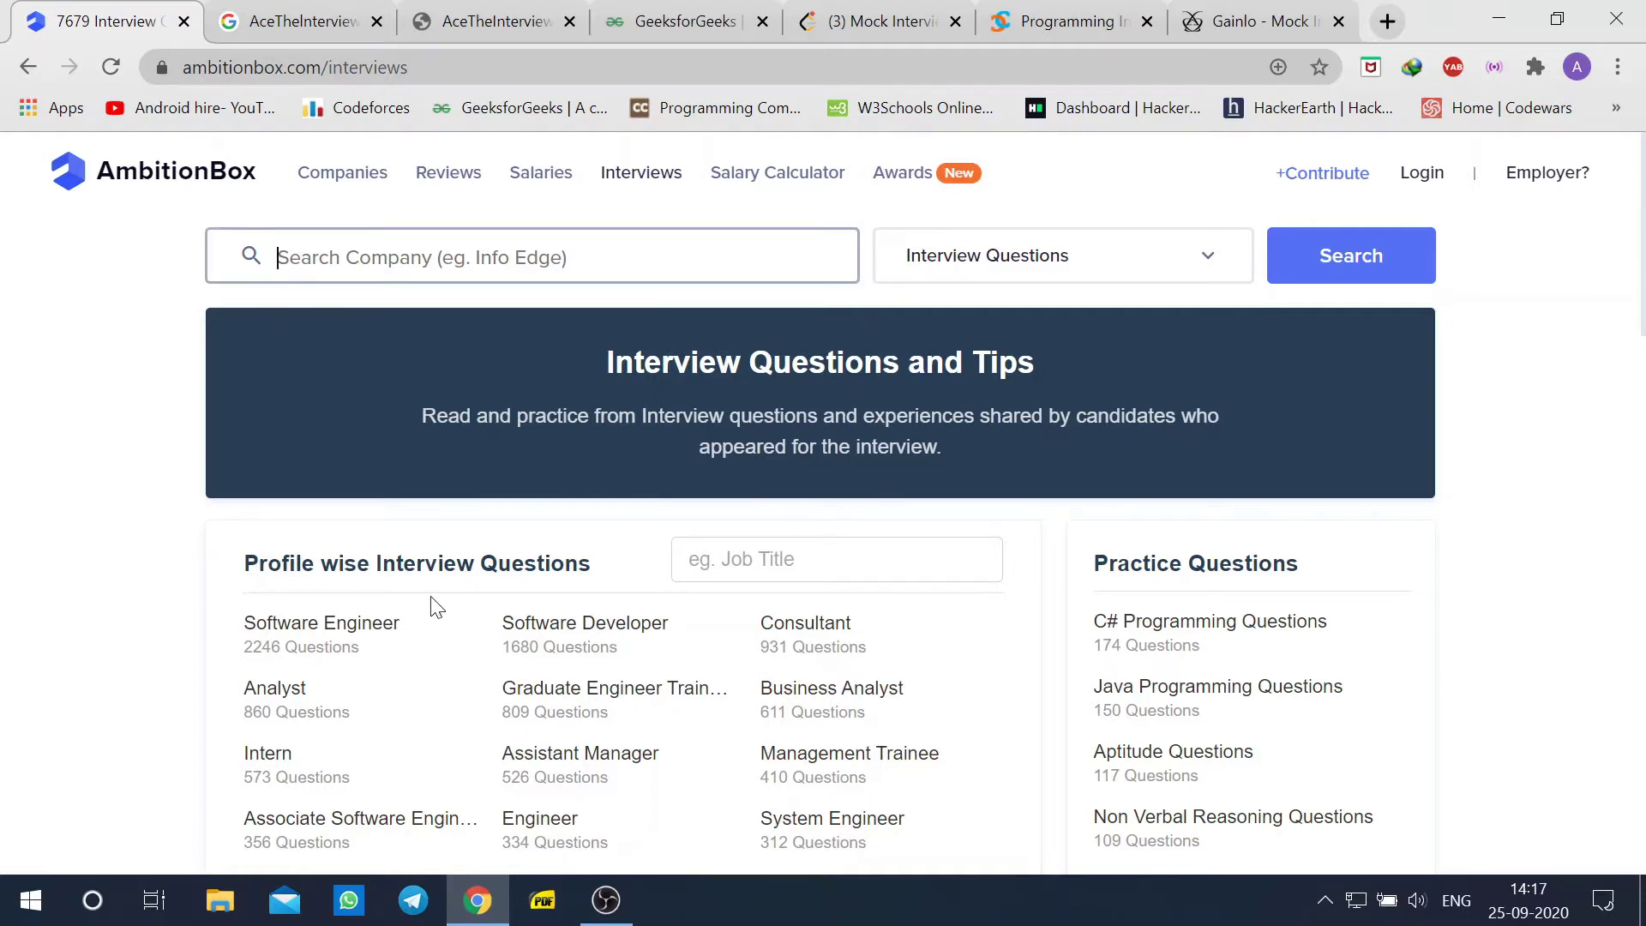
scroll(434, 604, down, 2)
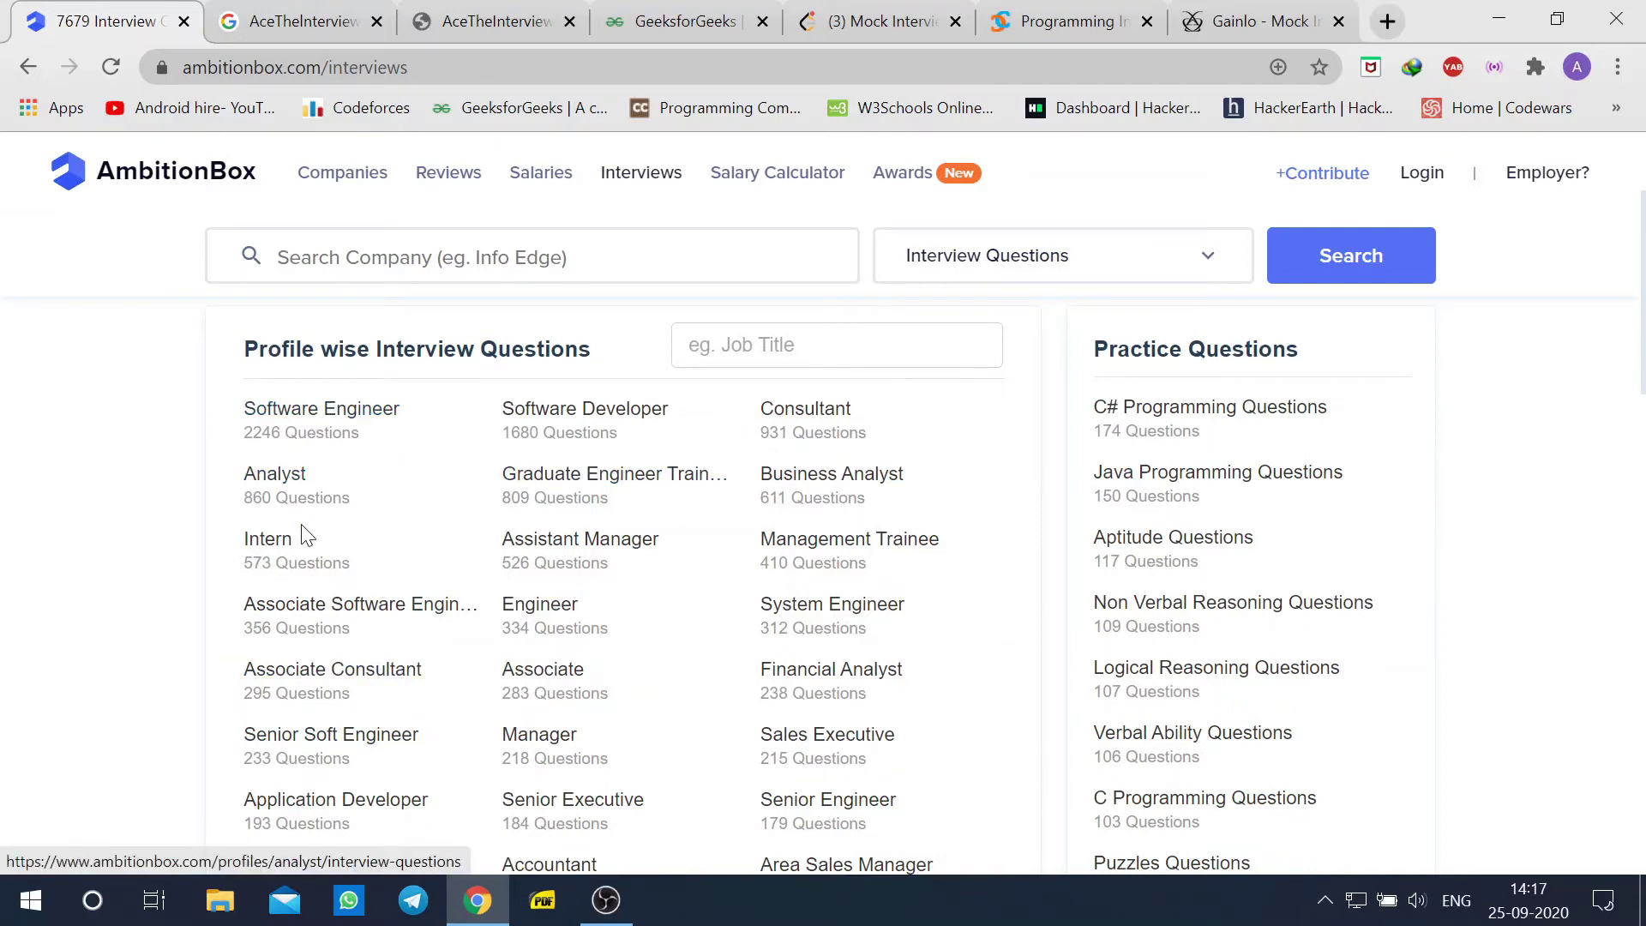
click(271, 538)
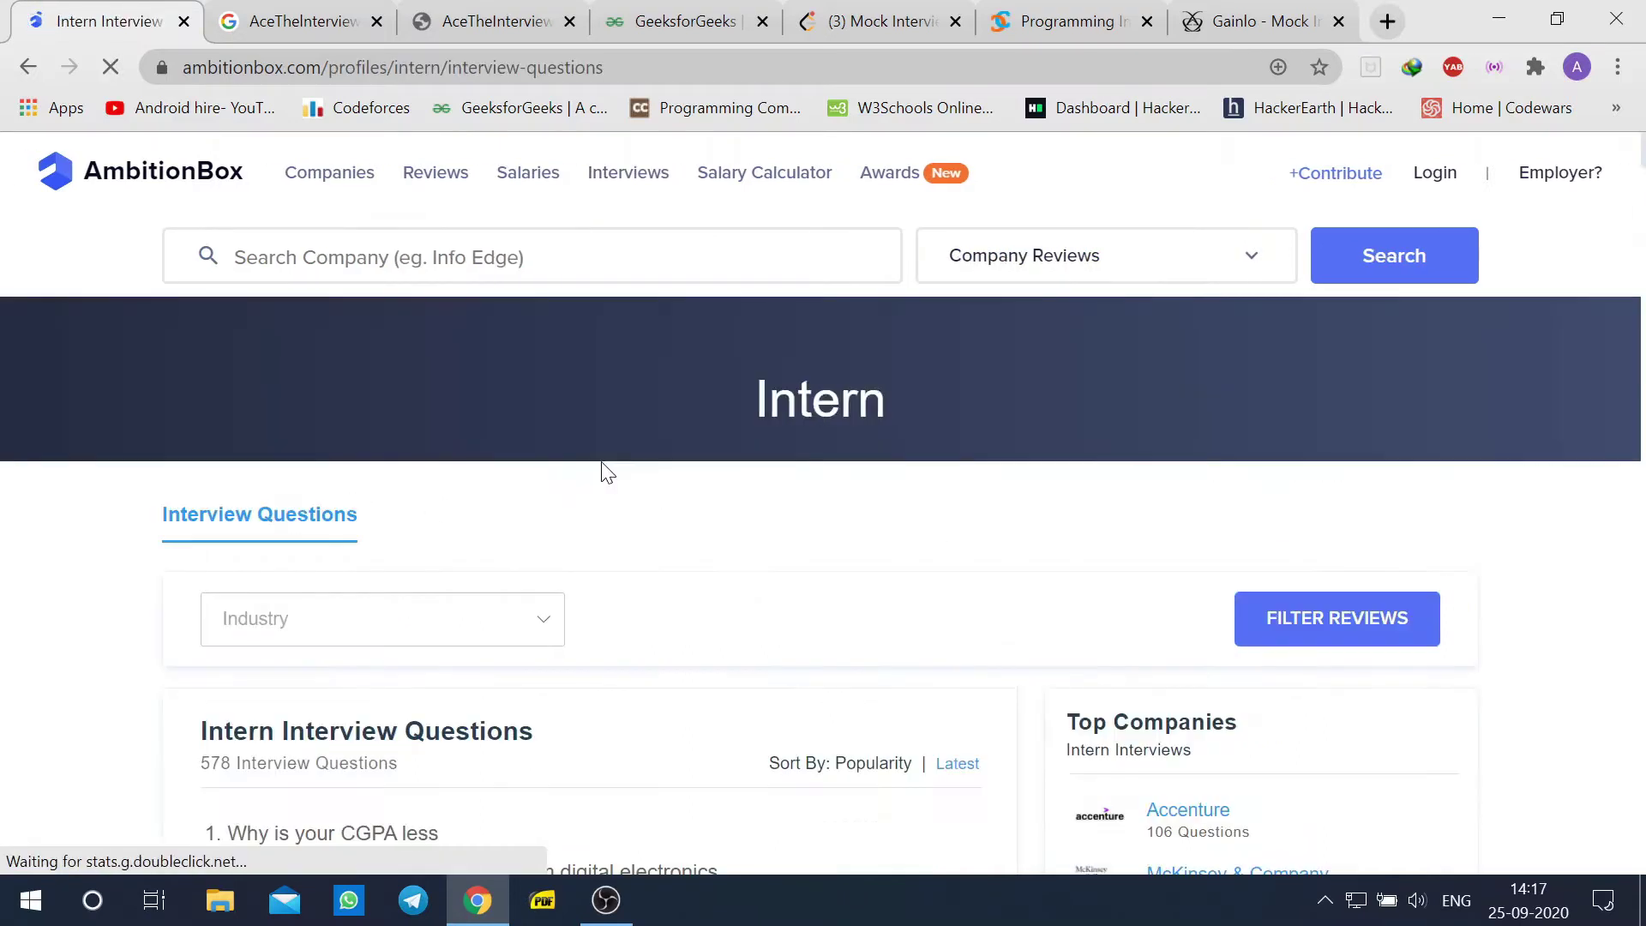
scroll(631, 485, down, 3)
scroll(631, 514, down, 2)
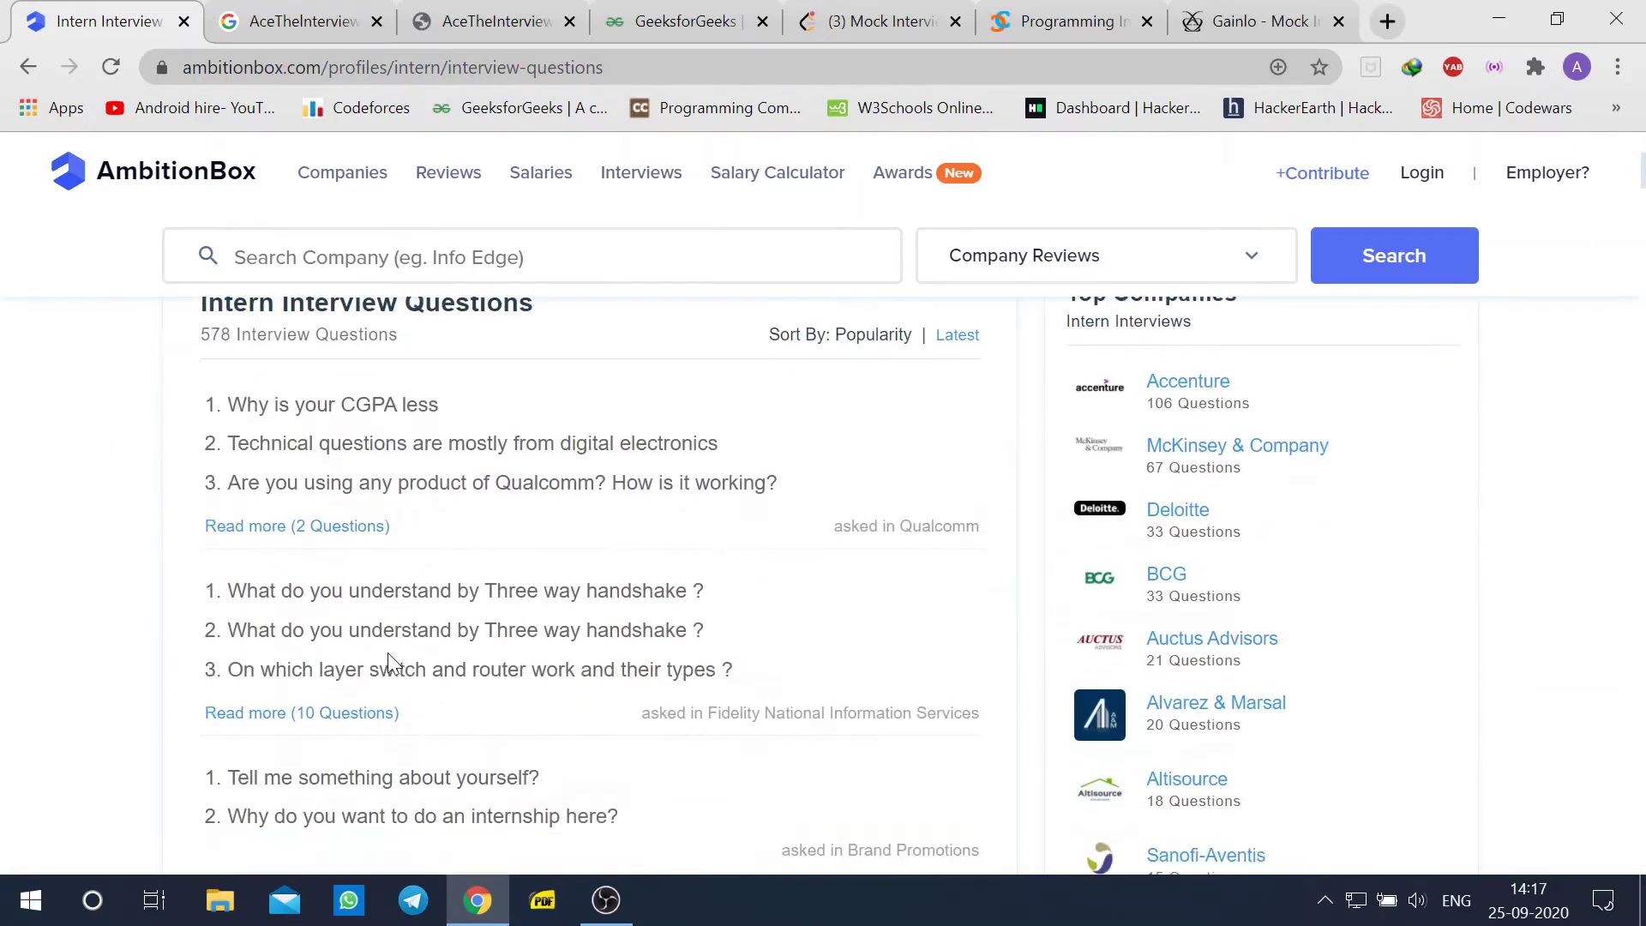
scroll(393, 635, down, 3)
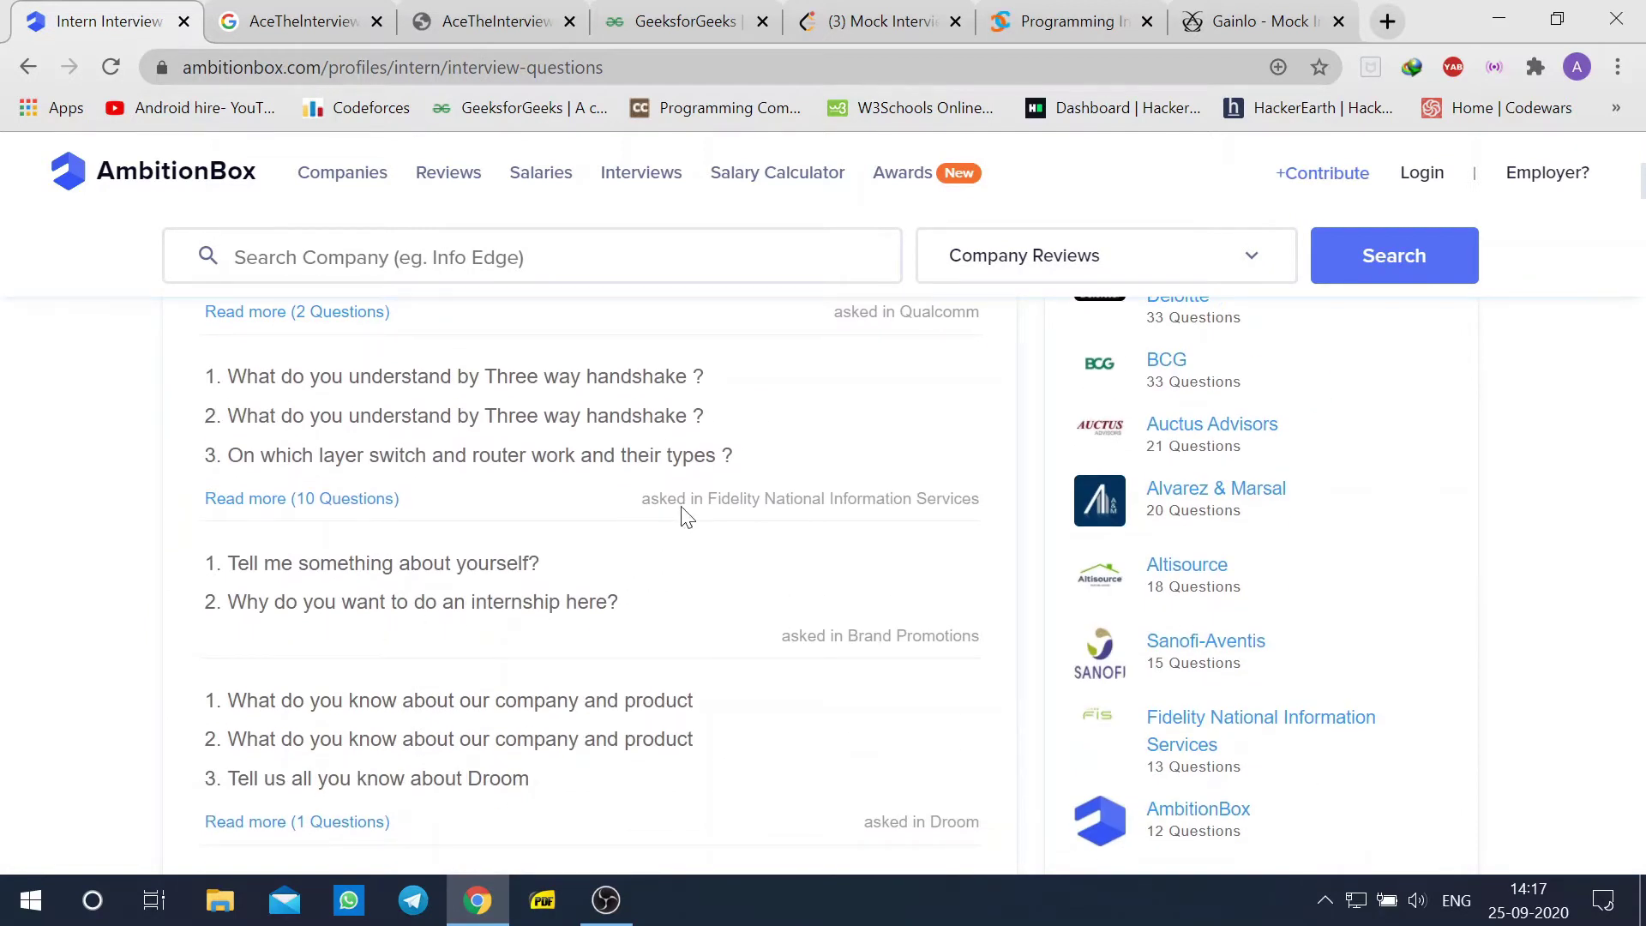
scroll(719, 431, up, 3)
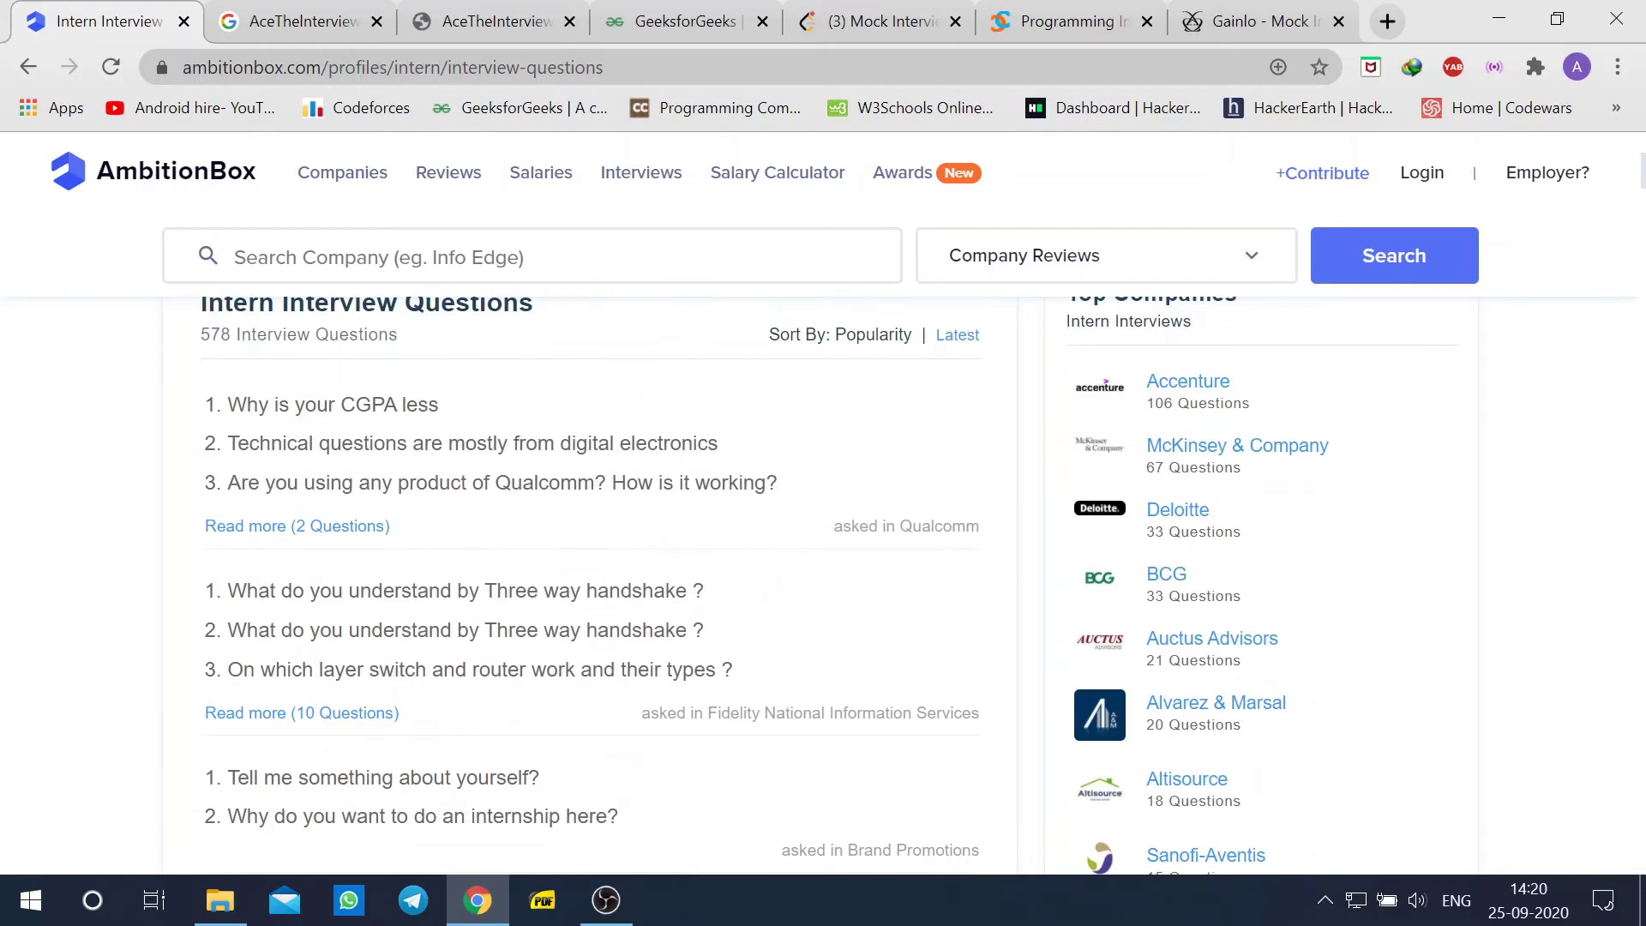
Close the Intern questions tab and visit AceTheInterview from the Google results.
click(184, 21)
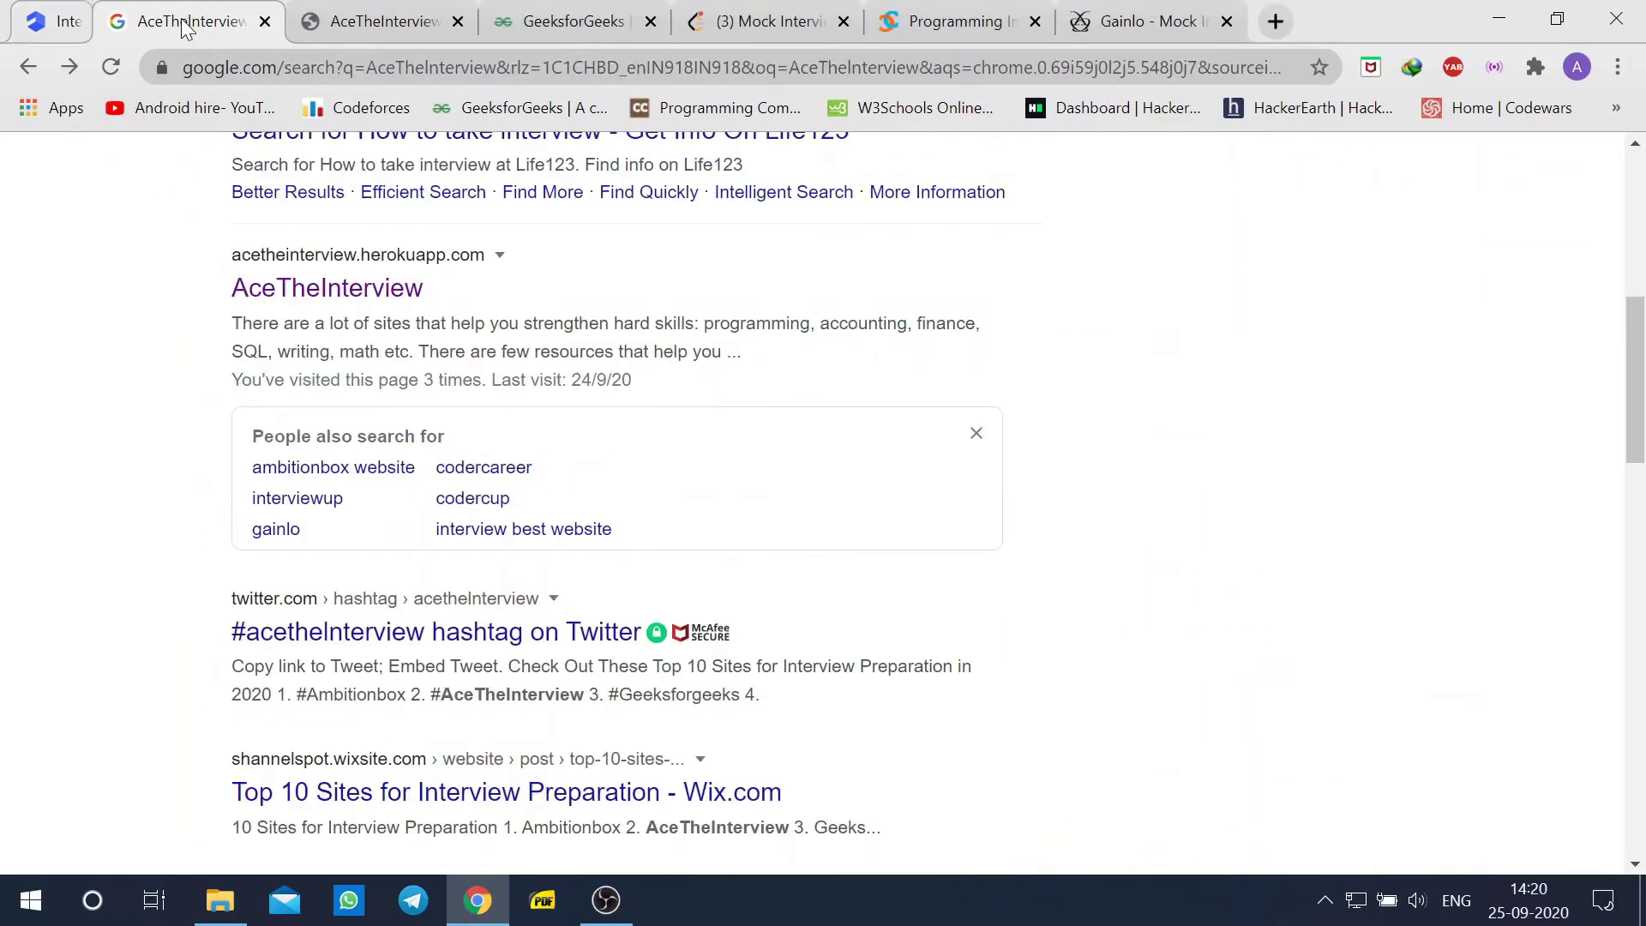
click(293, 289)
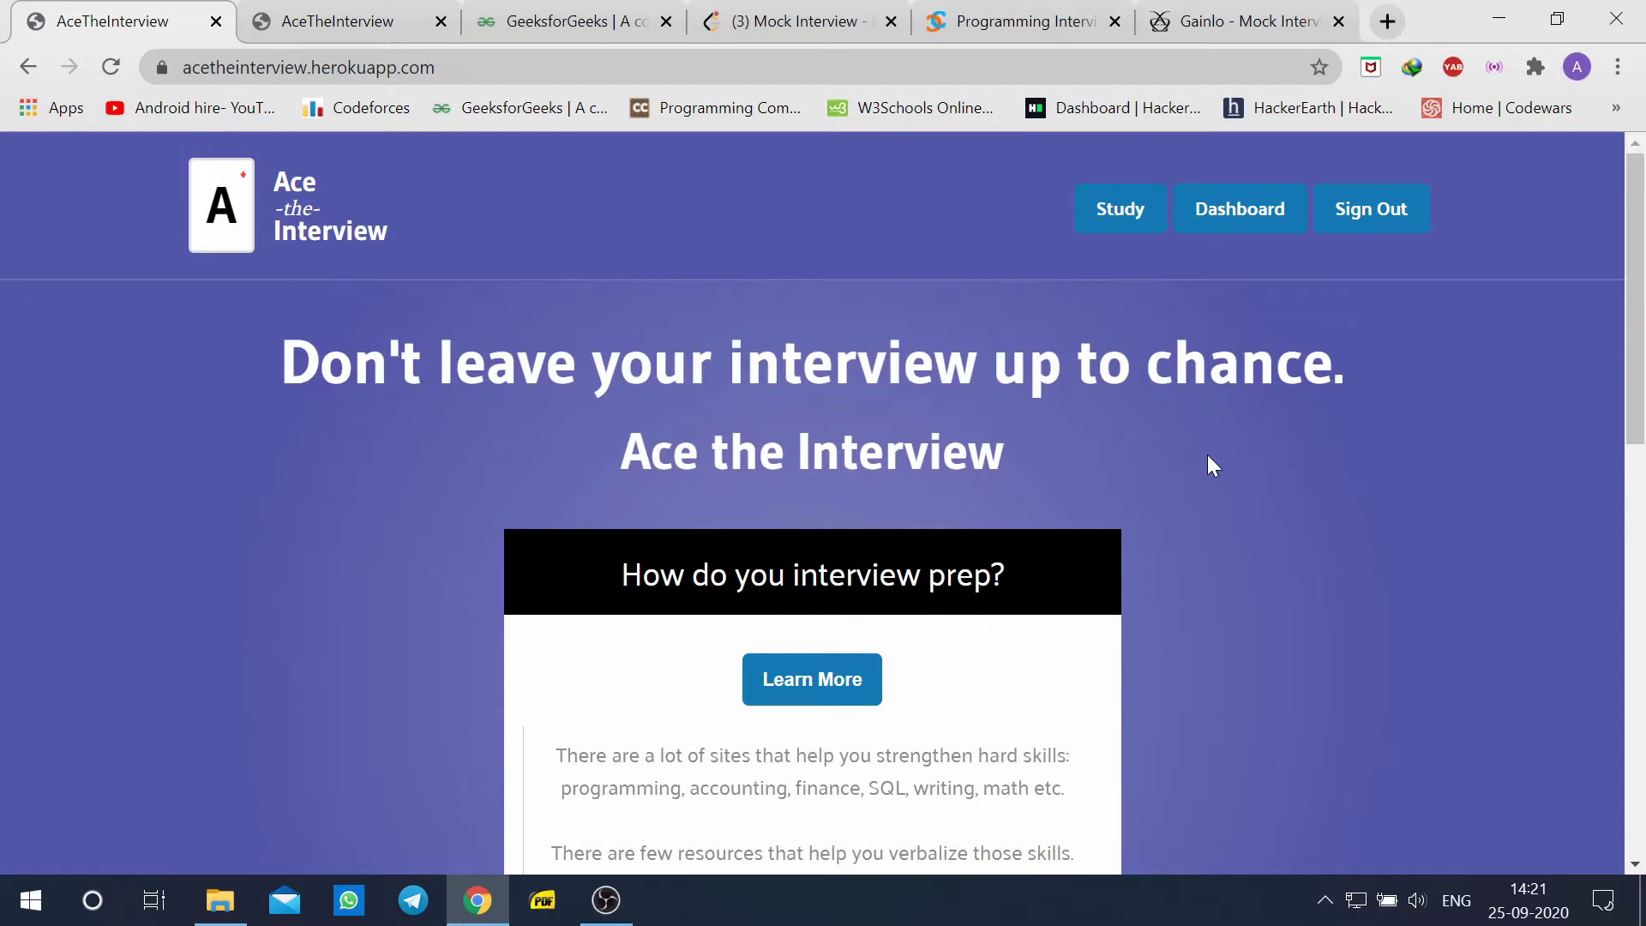
scroll(1206, 457, down, 4)
scroll(1206, 463, down, 3)
scroll(1207, 467, down, 3)
scroll(1206, 489, down, 3)
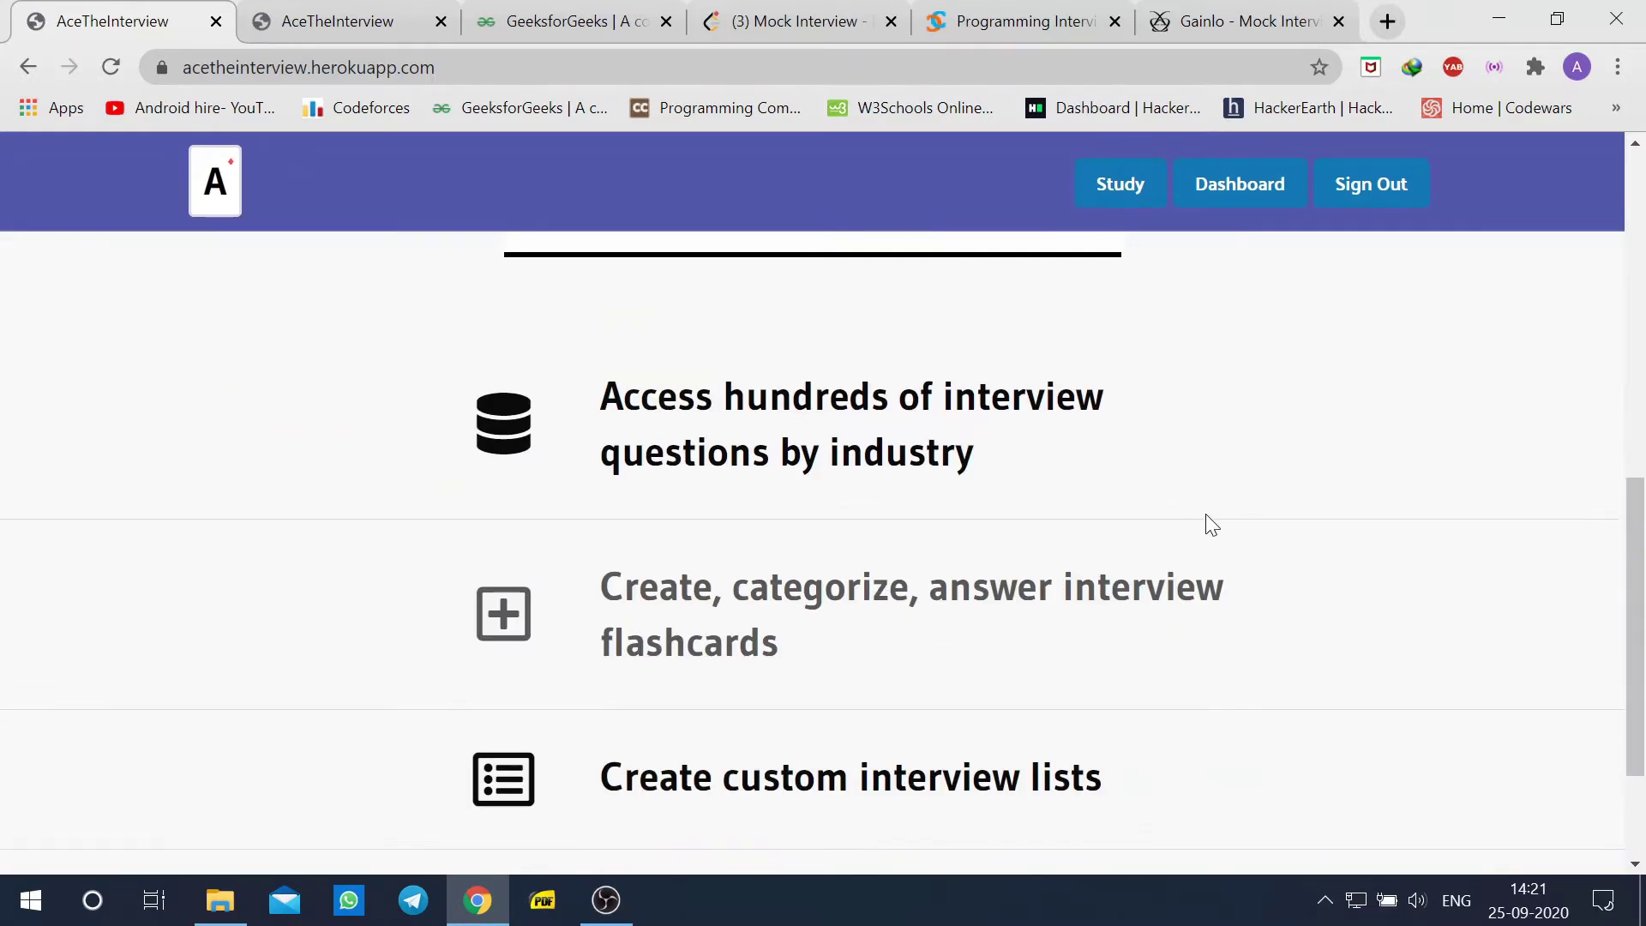
scroll(1206, 503, down, 3)
scroll(1205, 508, down, 2)
scroll(1204, 508, up, 4)
scroll(1193, 475, up, 3)
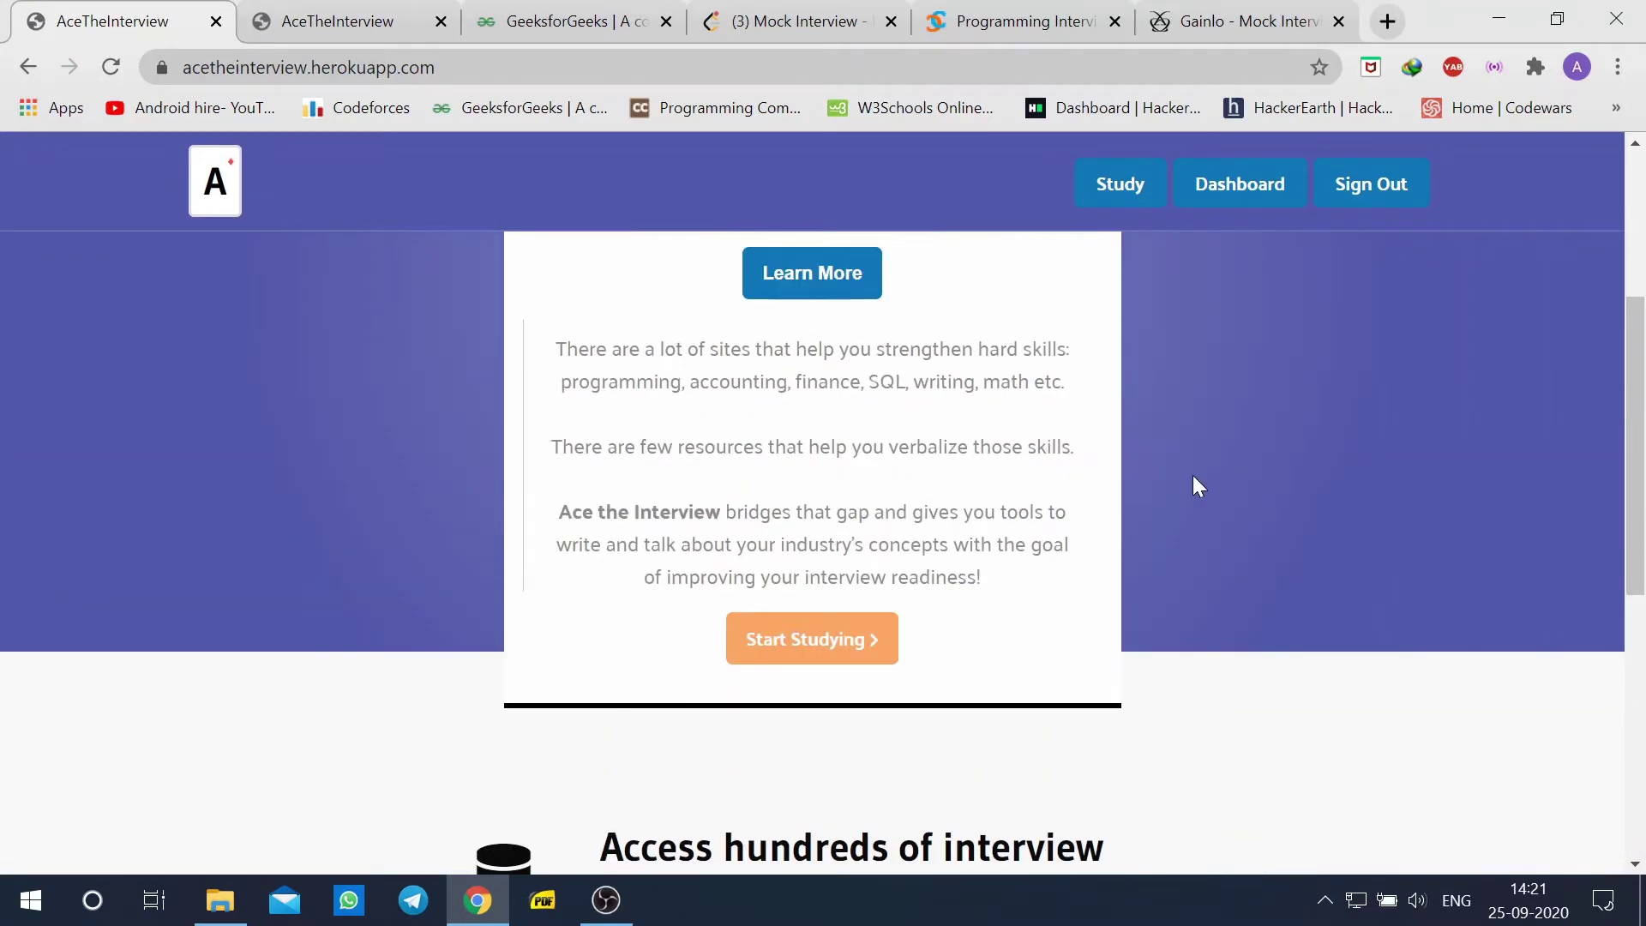
scroll(1190, 469, up, 3)
scroll(1190, 470, up, 2)
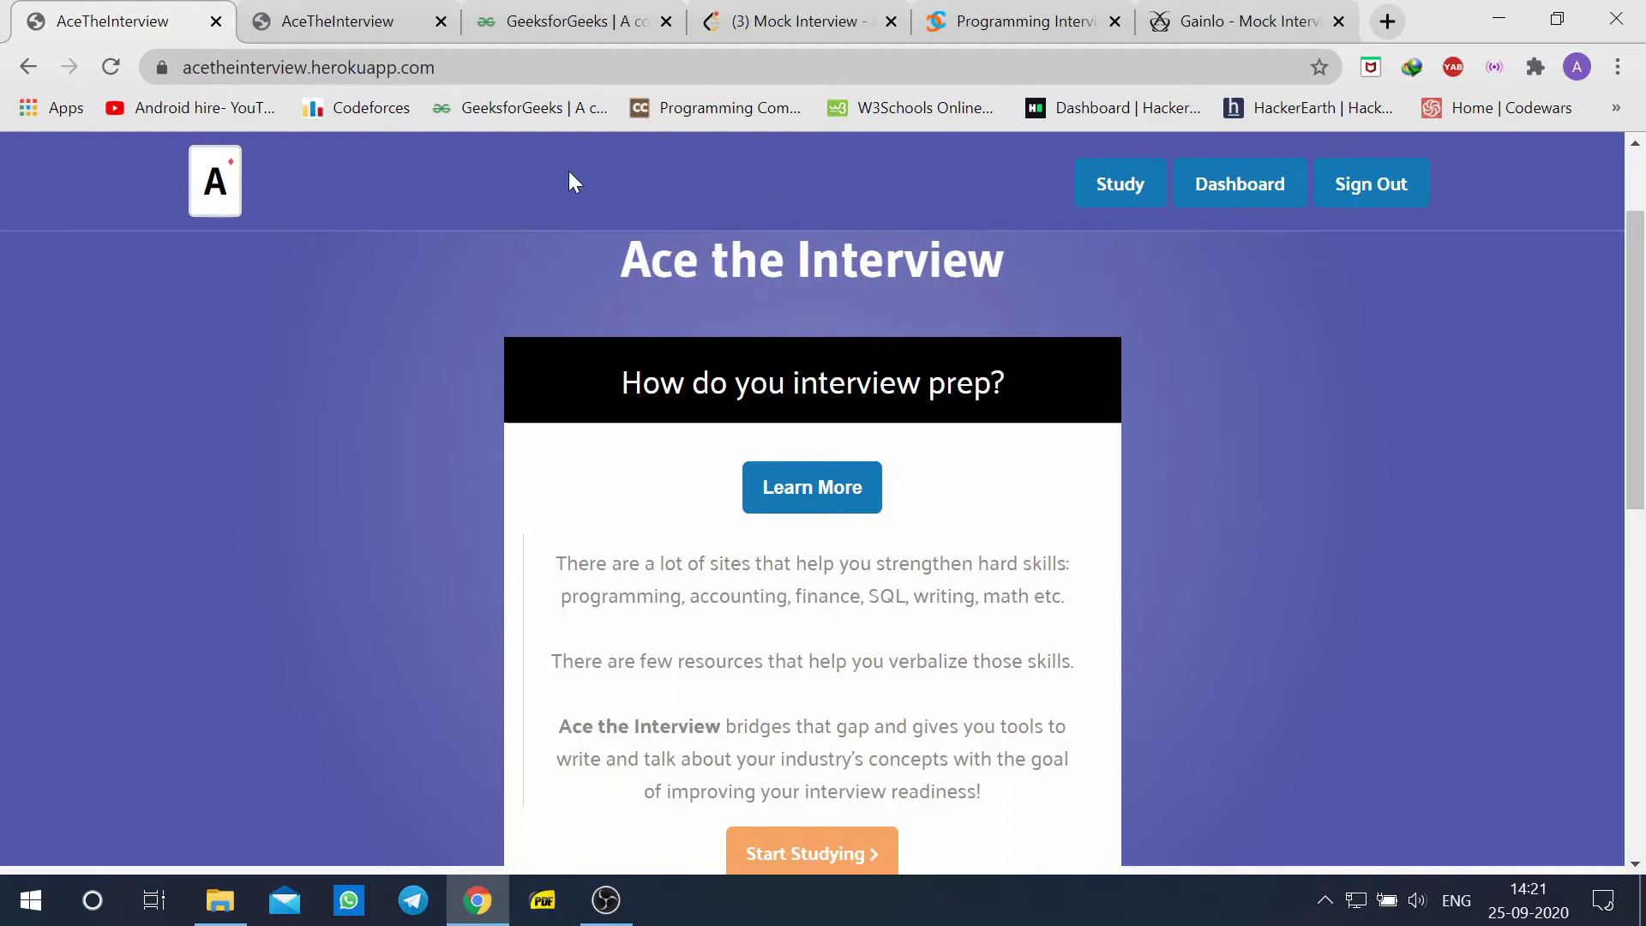
Close the duplicate AceTheInterview tab and browse the question categories without choosing one.
click(216, 20)
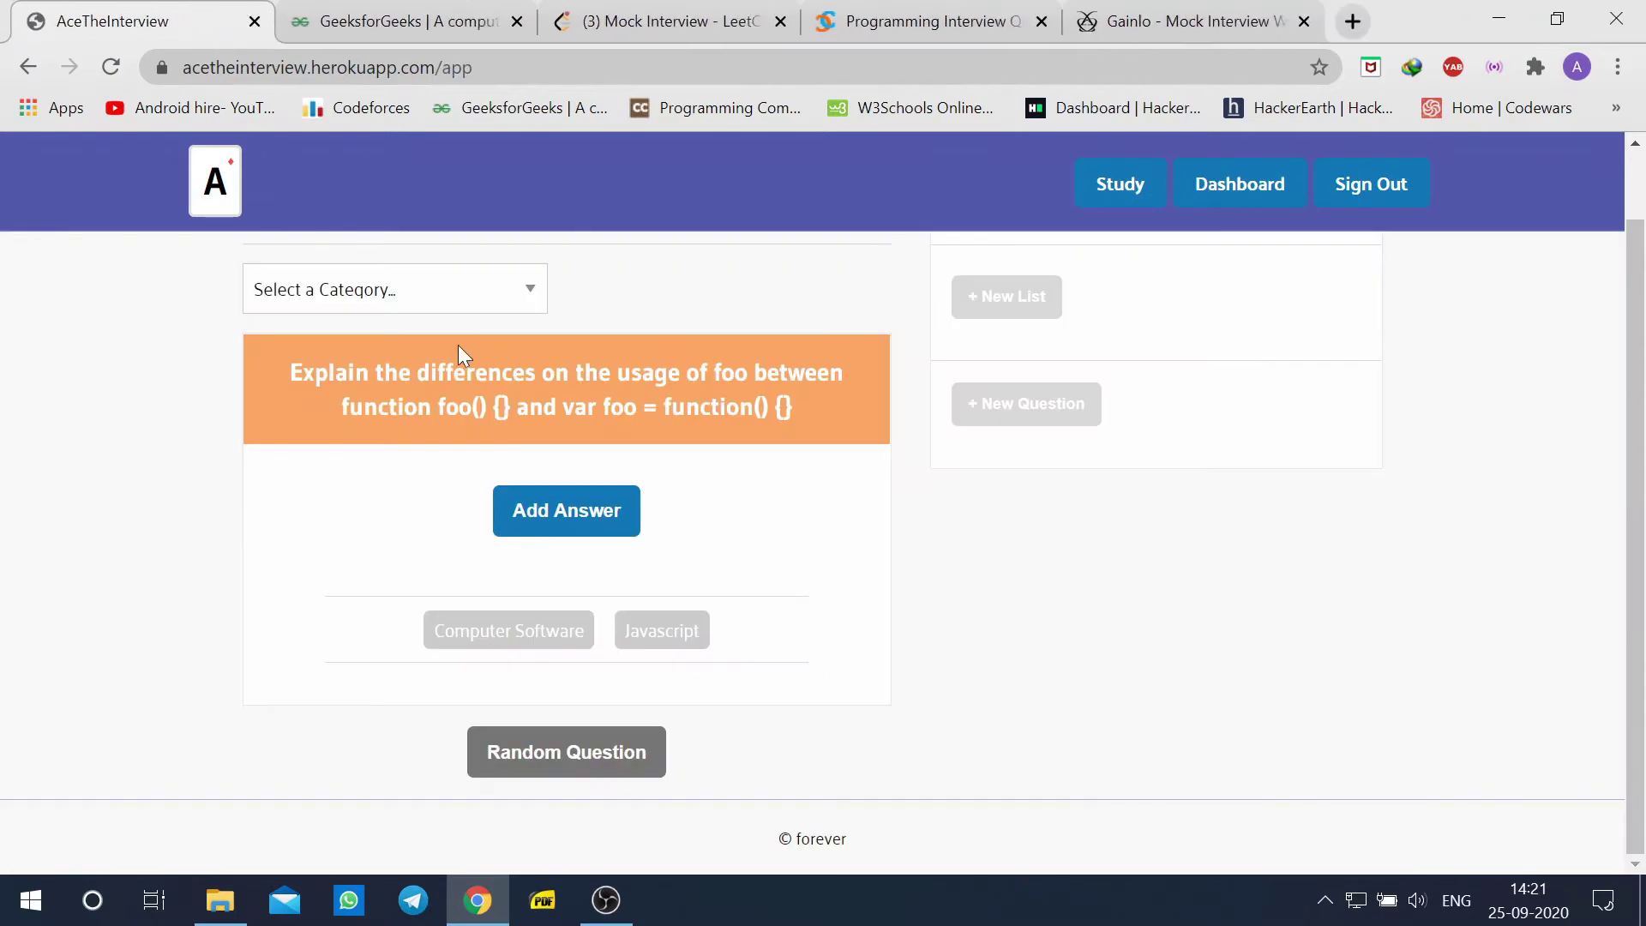
click(482, 290)
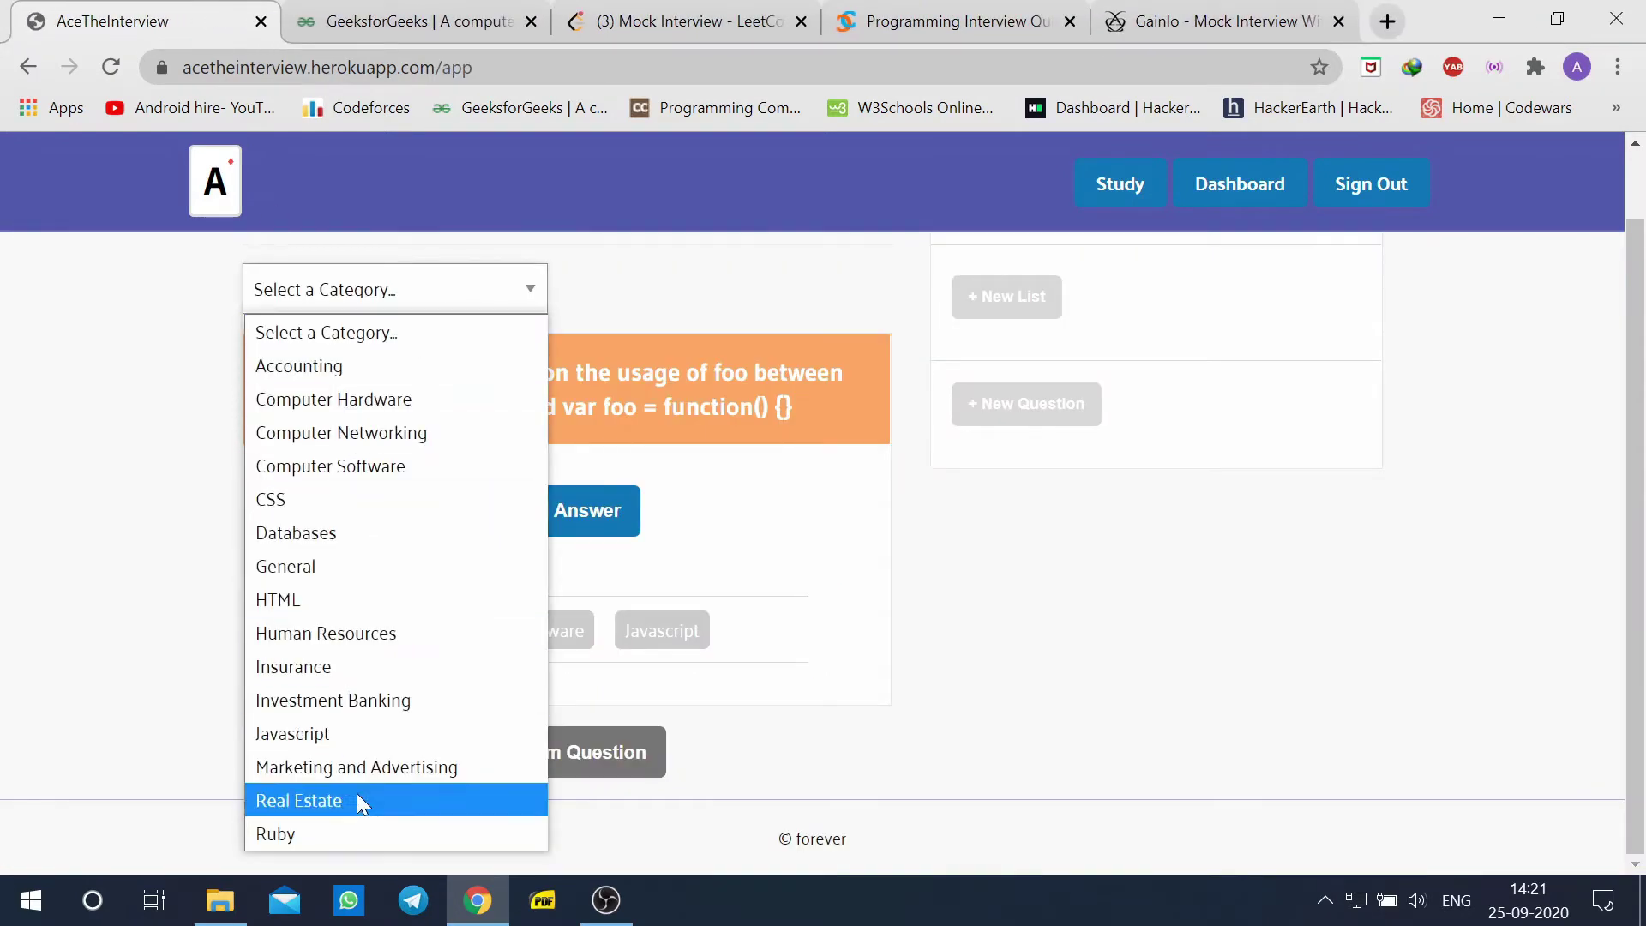
click(181, 337)
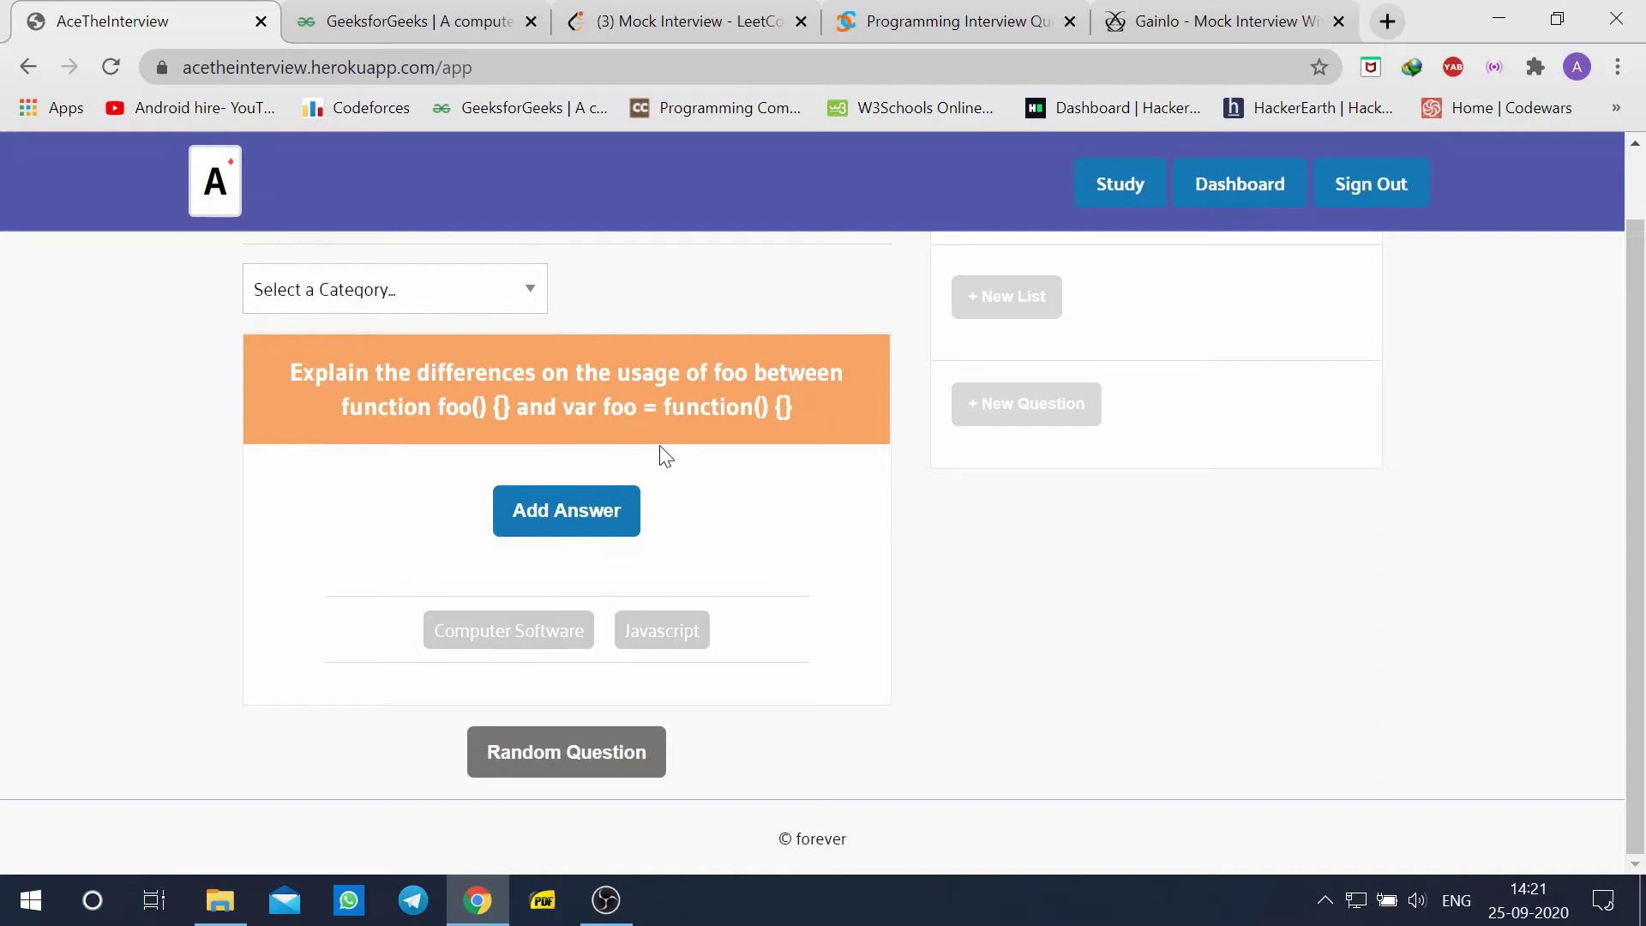
Write and save a test answer, then load the random 'use strict' JavaScript question.
click(567, 509)
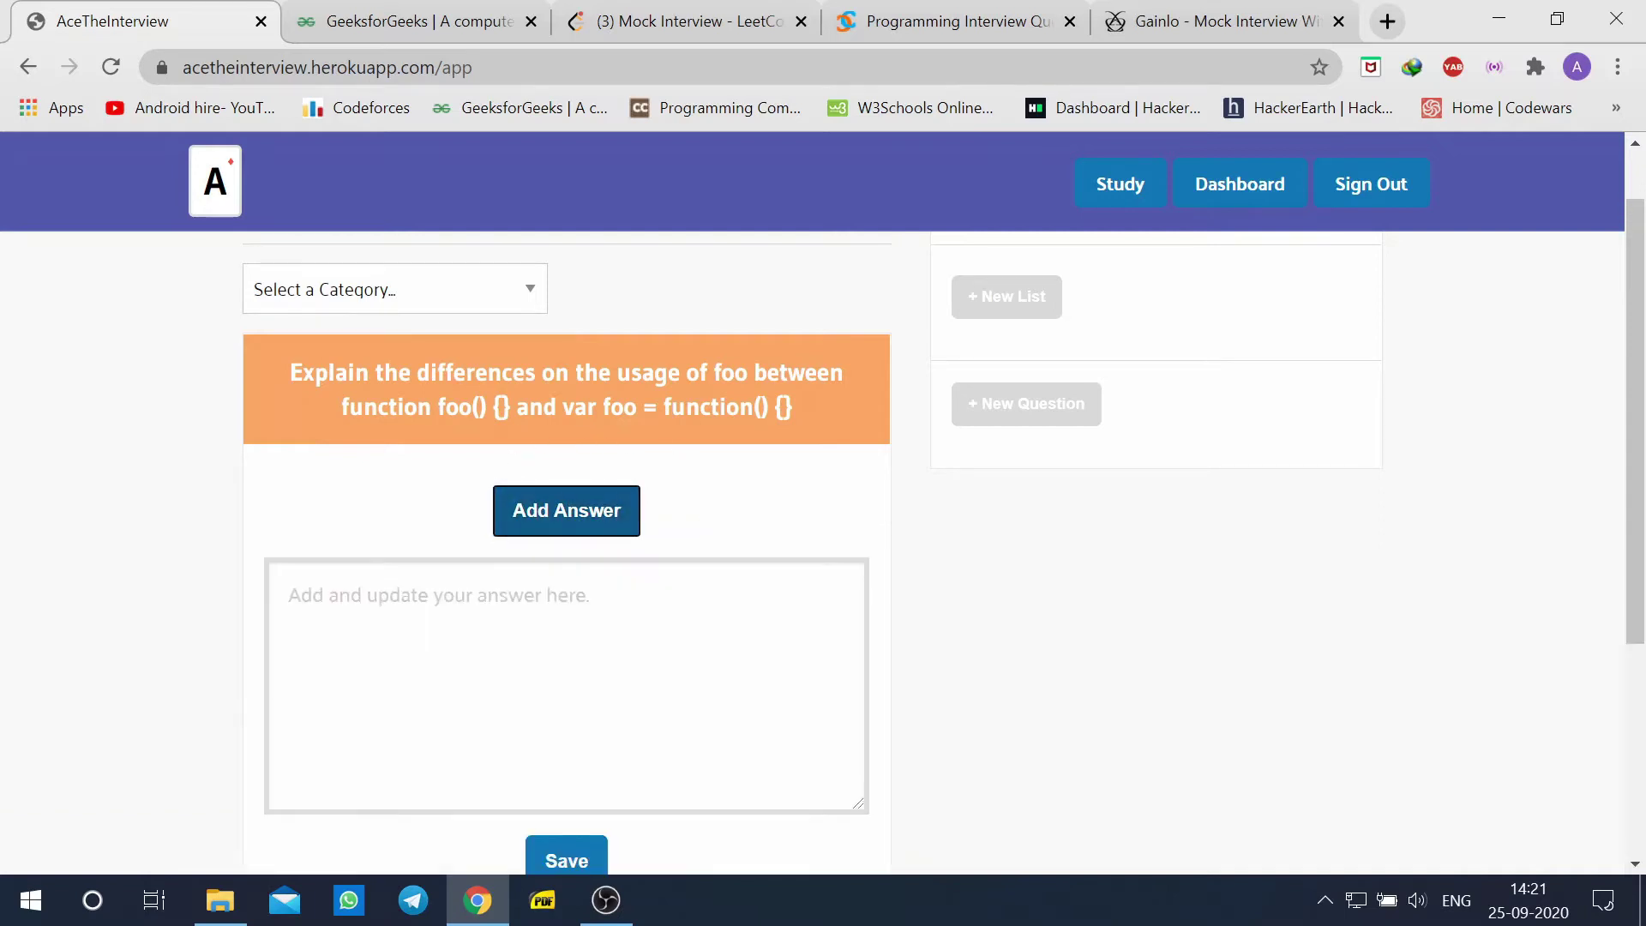
scroll(567, 509, down, 2)
click(567, 469)
text(jjfjtf)
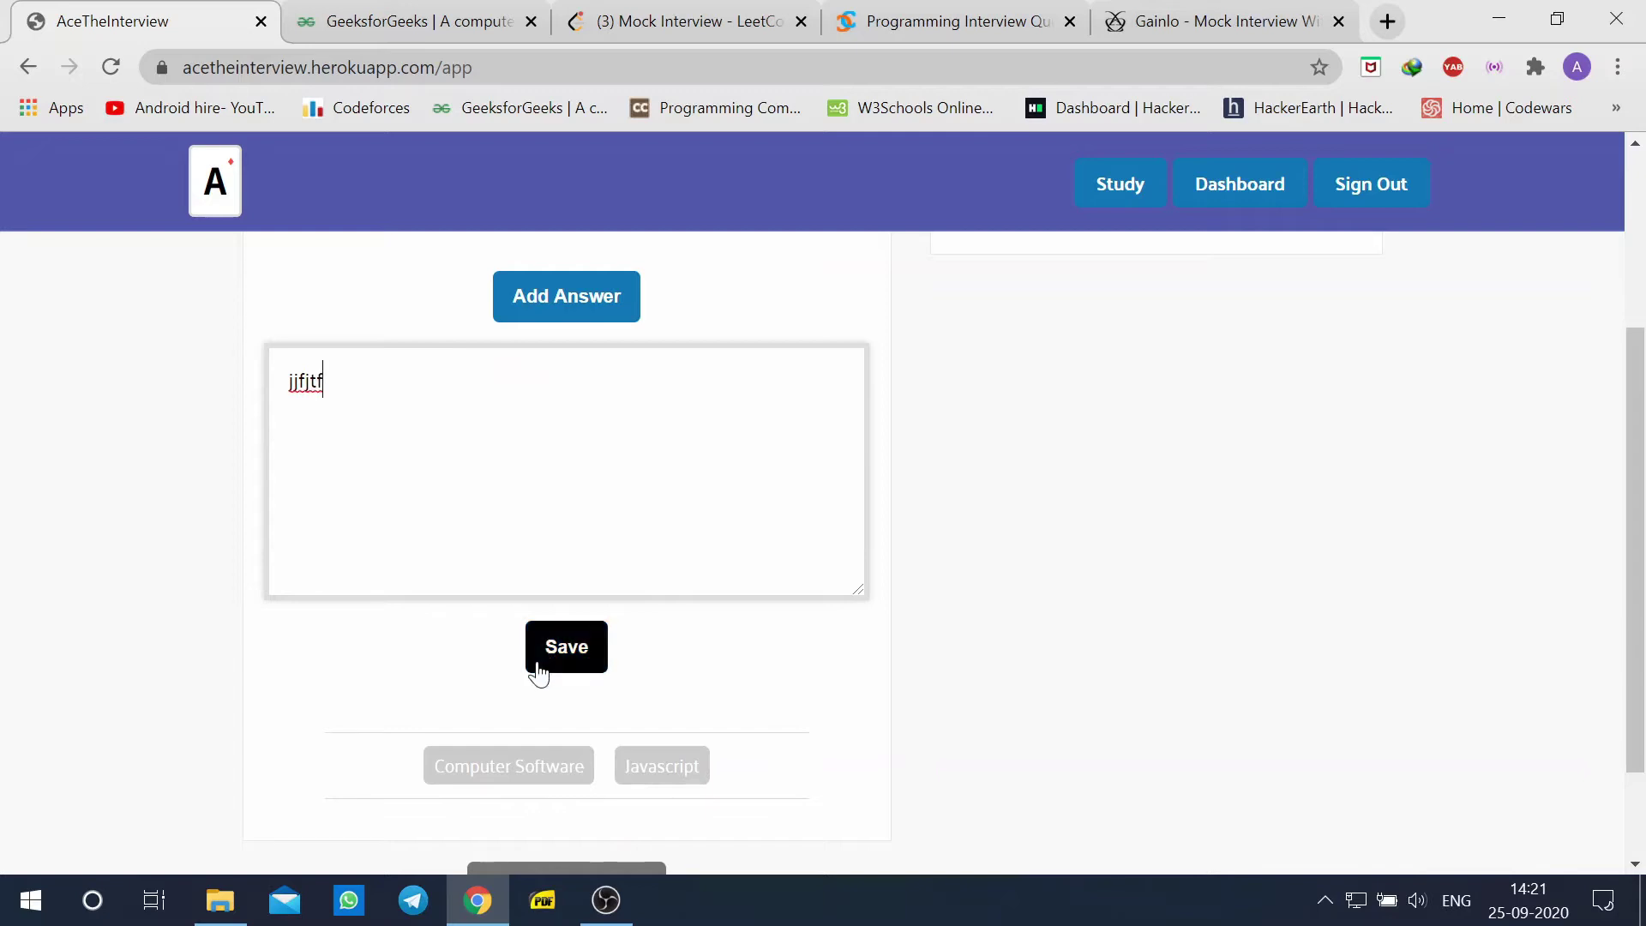
click(566, 646)
scroll(565, 578, up, 2)
scroll(565, 579, down, 3)
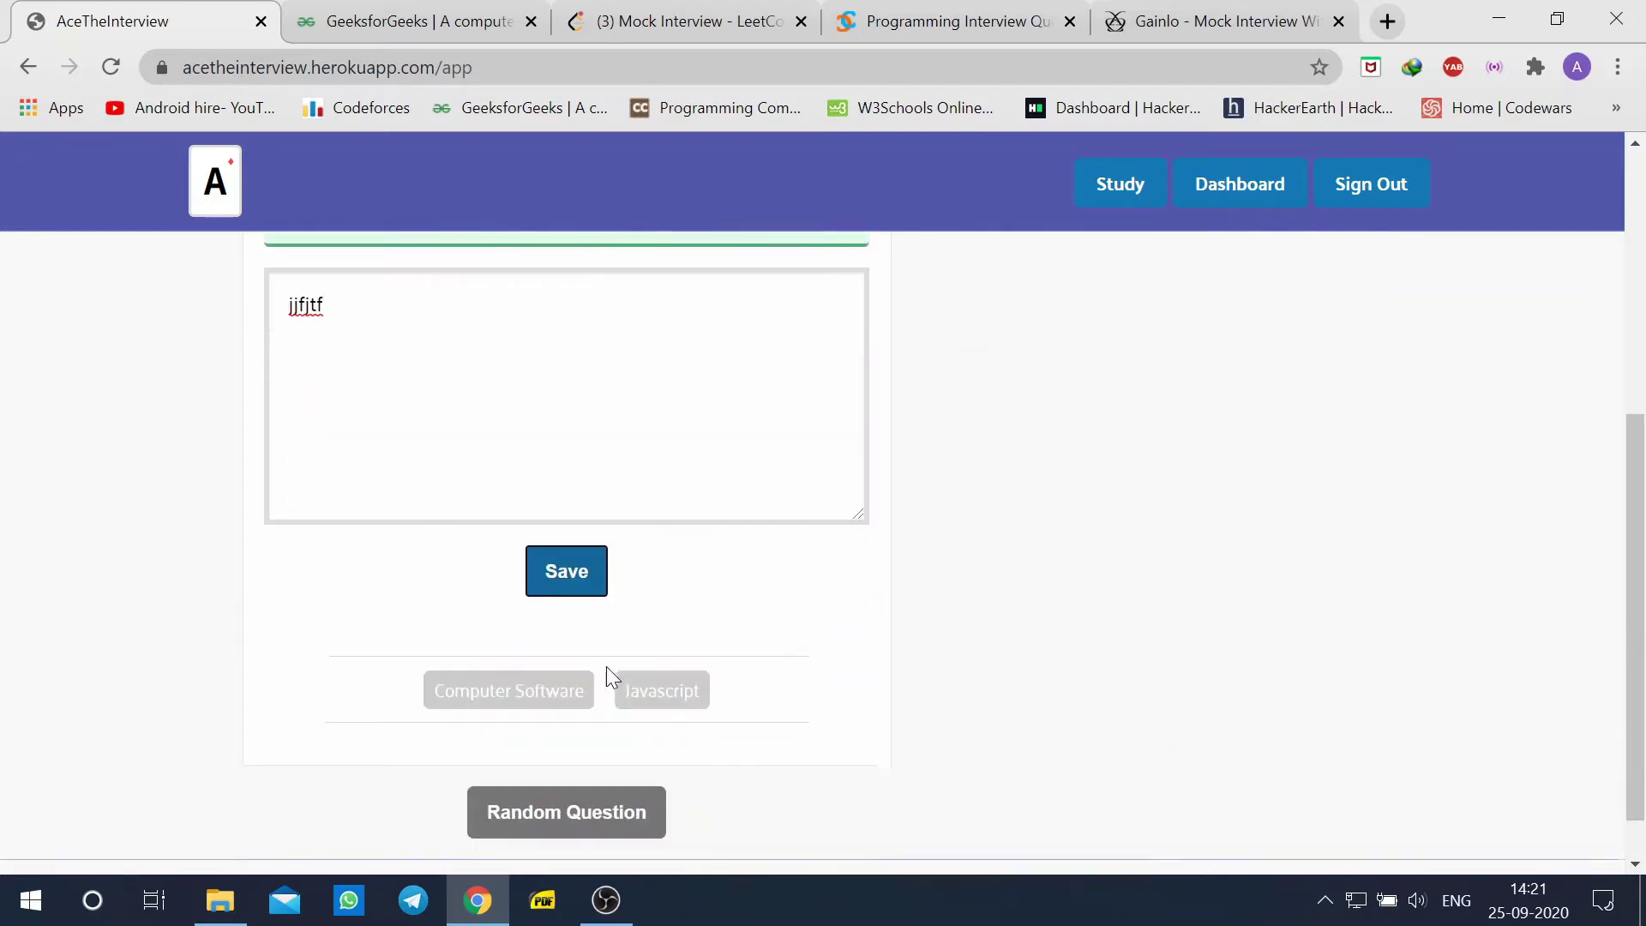
scroll(576, 720, down, 2)
click(577, 754)
scroll(921, 615, up, 3)
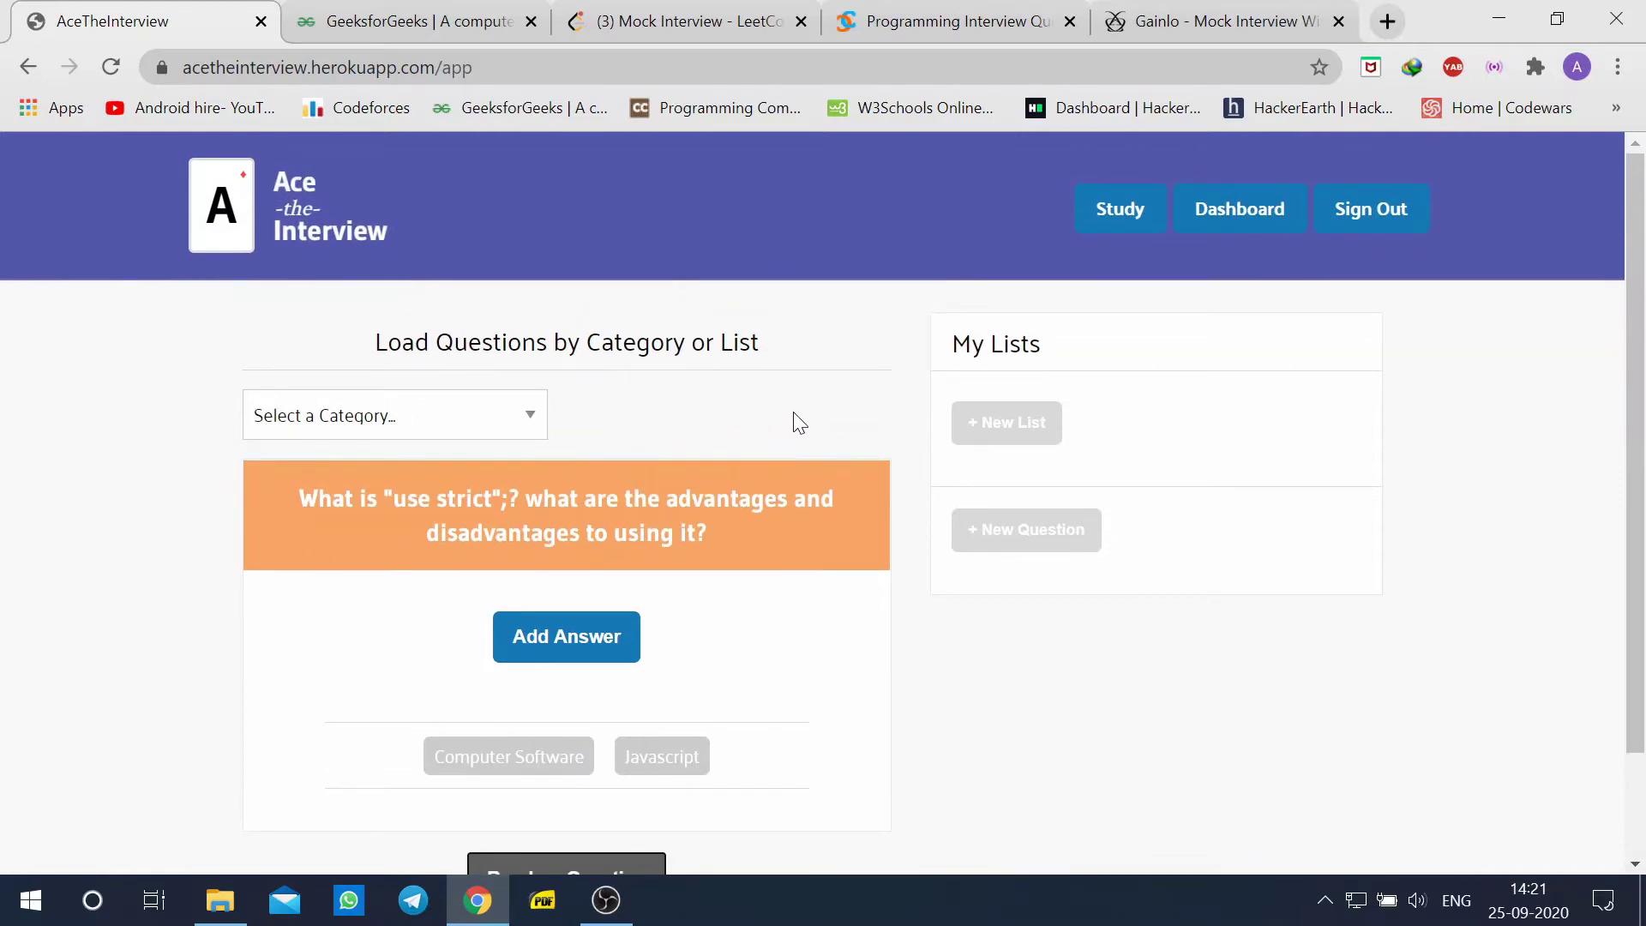
Close AceTheInterview and reach GeeksforGeeks Practice Company Questions via Tutorials > Interview Corner.
click(261, 22)
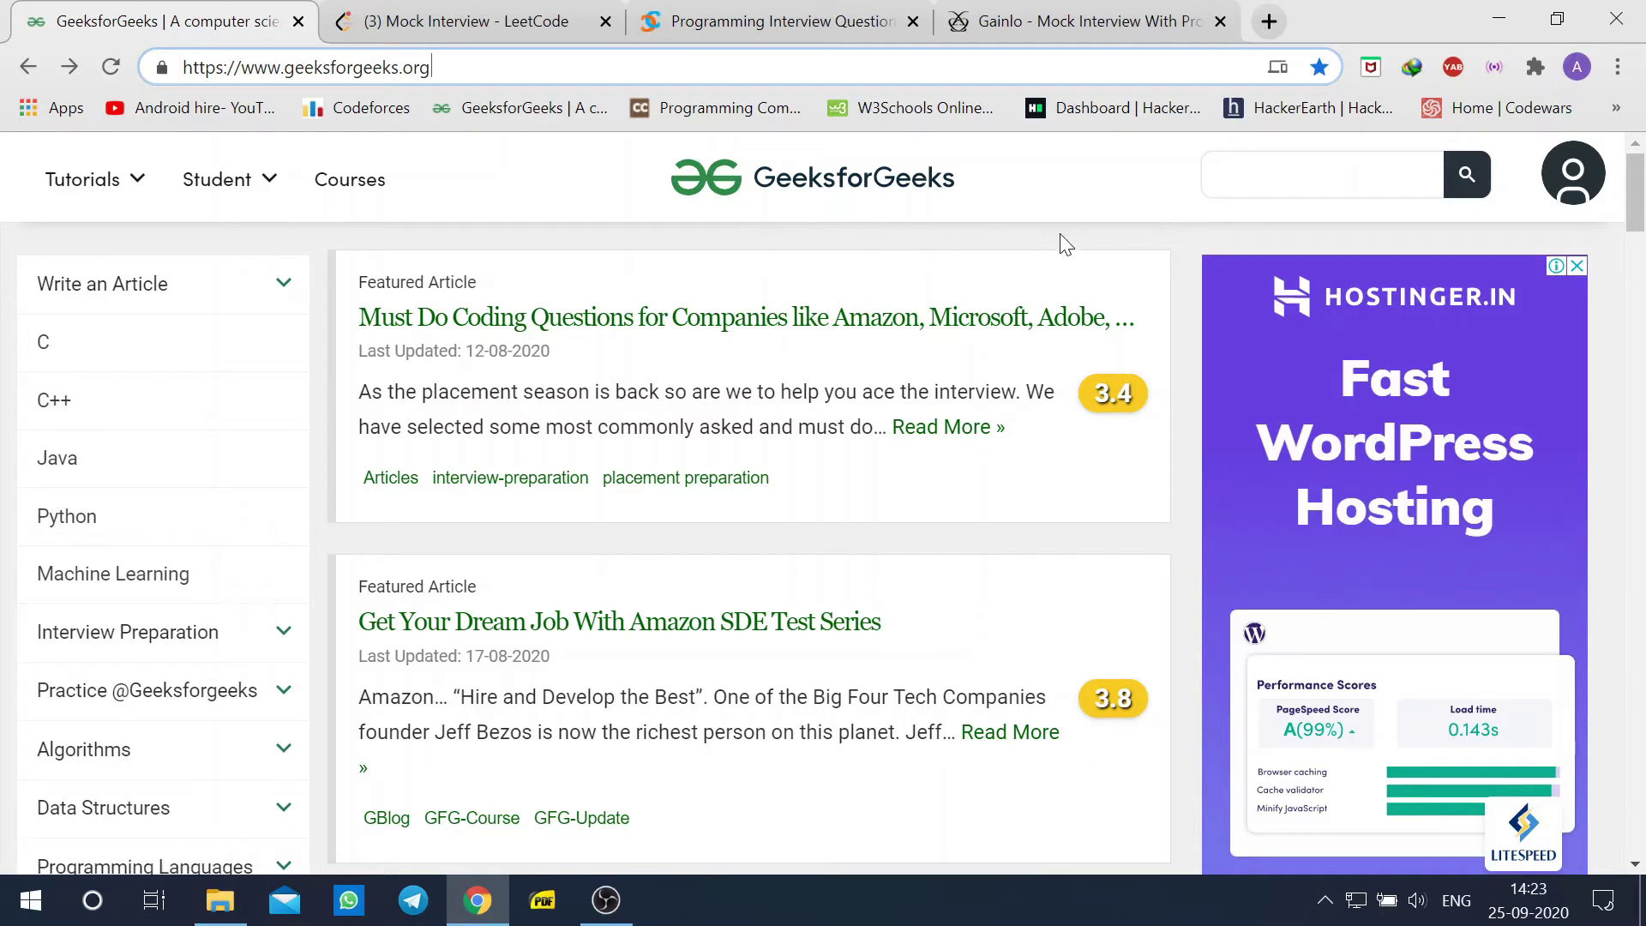
scroll(1181, 329, down, 3)
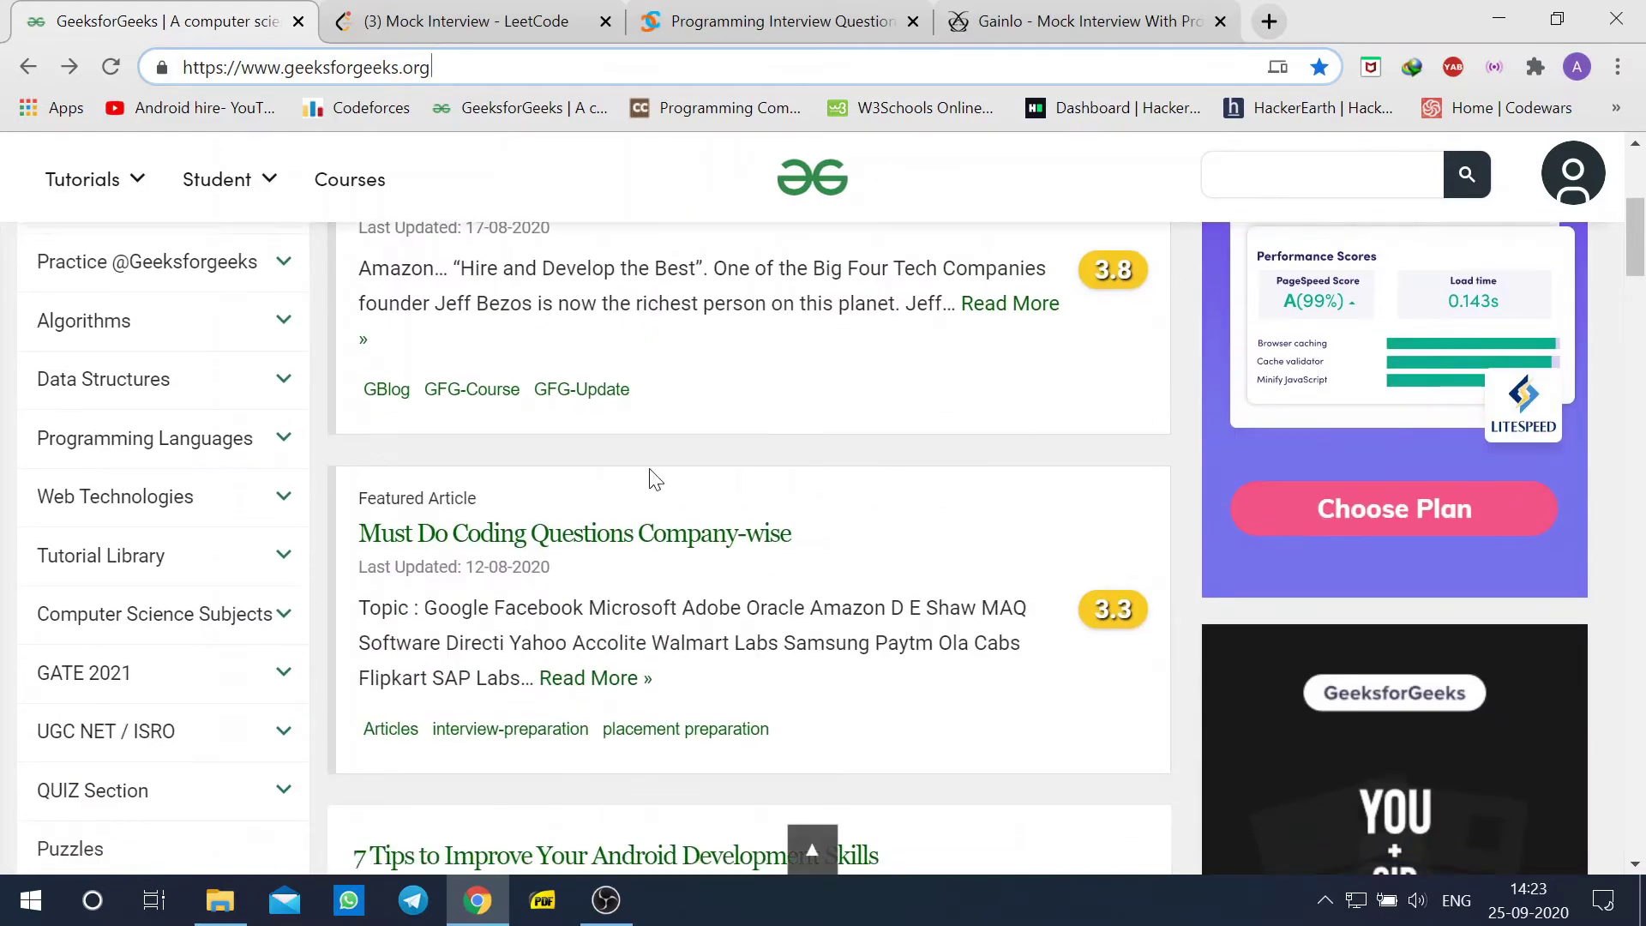
scroll(1186, 487, down, 3)
scroll(1187, 487, down, 2)
scroll(1178, 471, up, 10)
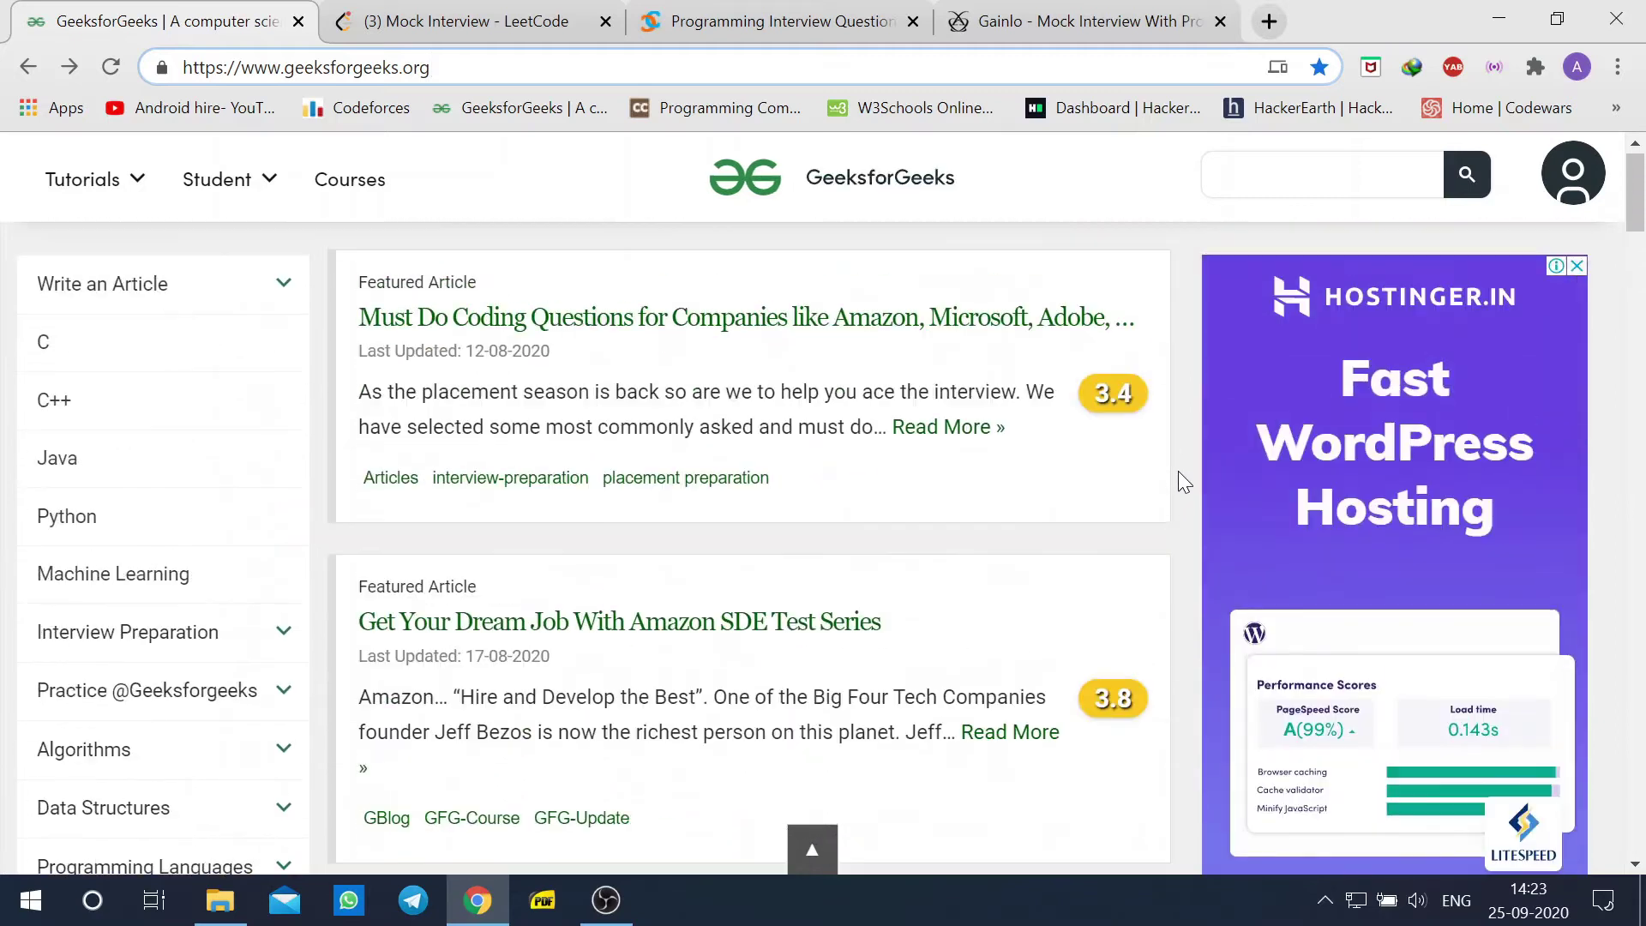
click(134, 186)
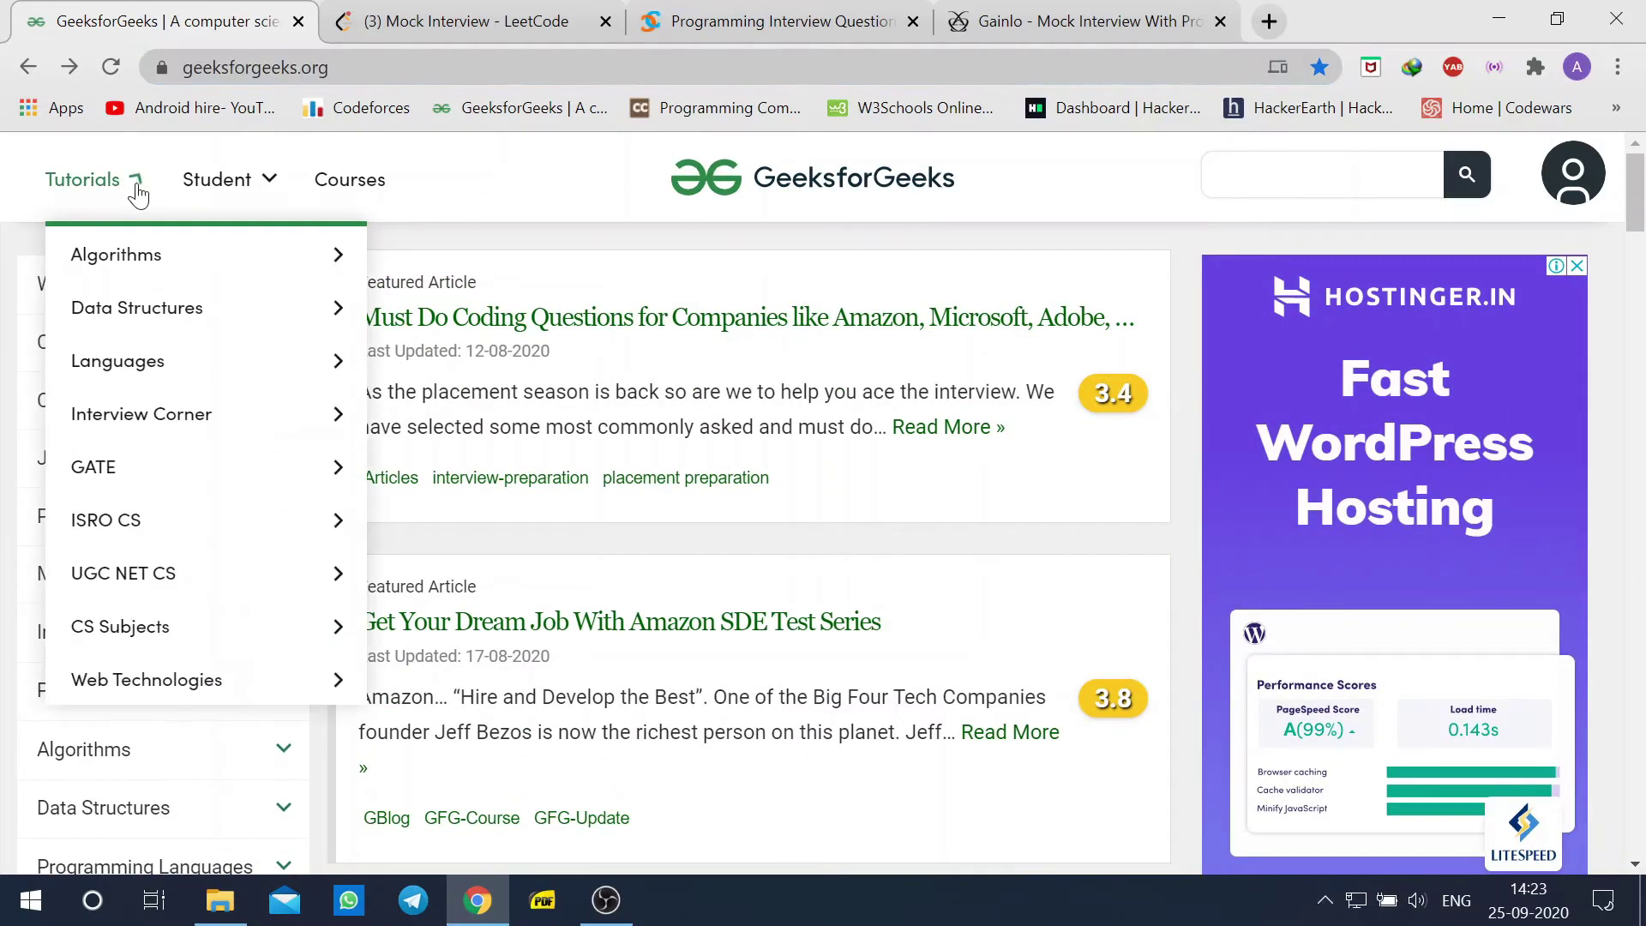
click(337, 414)
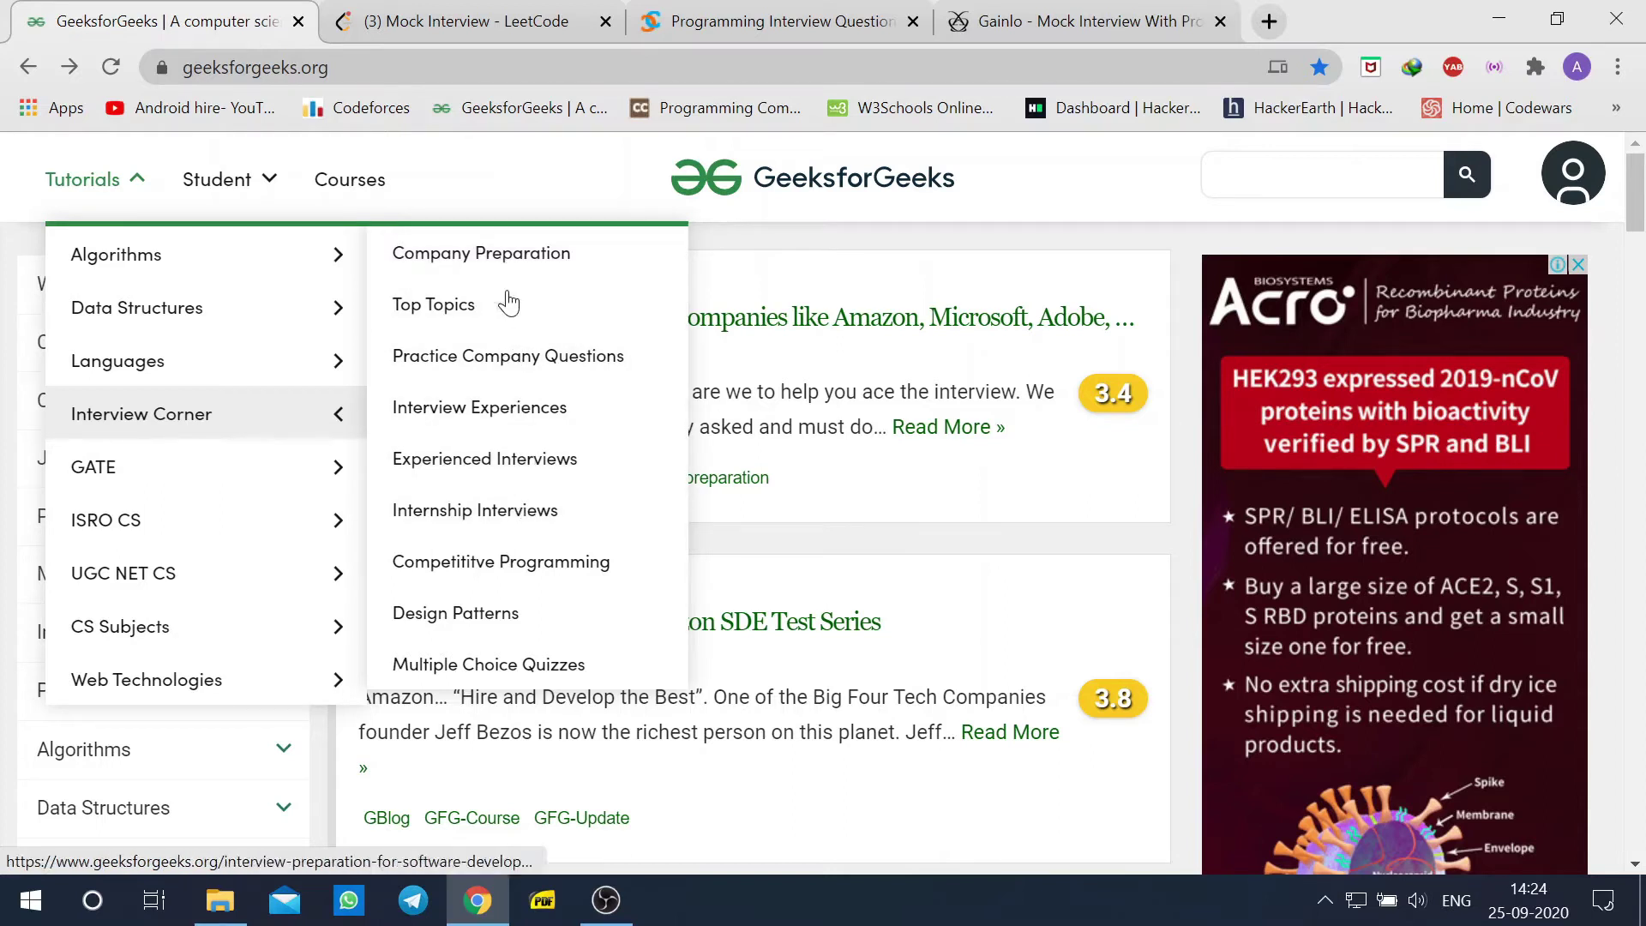
click(515, 354)
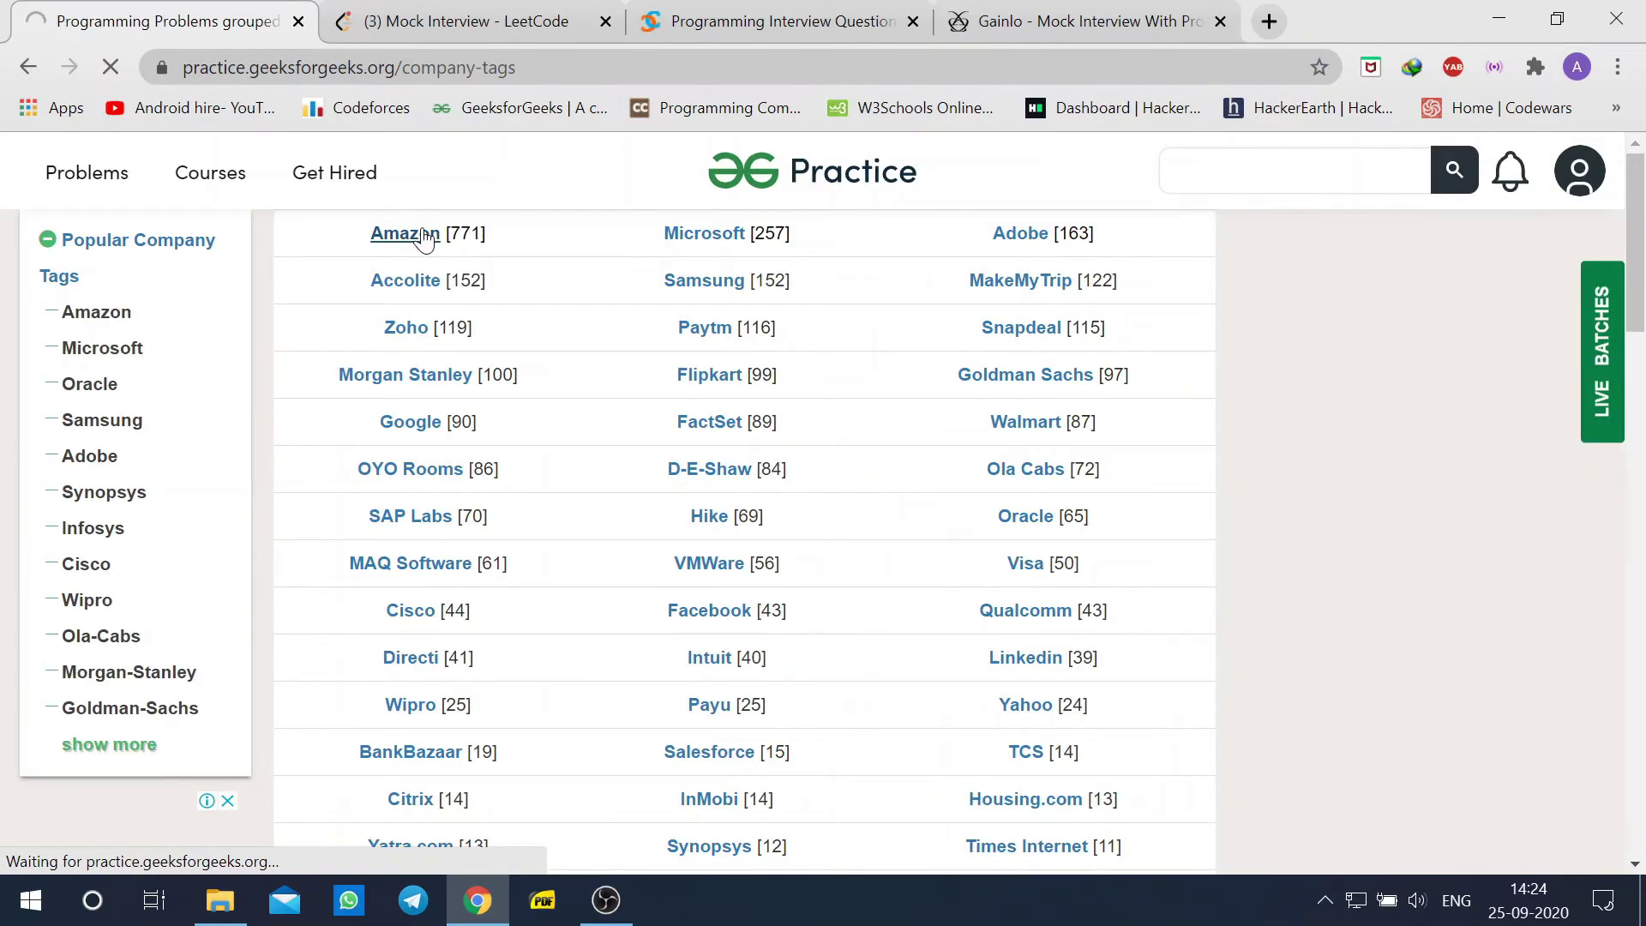
Filter problems by Amazon and open 'Print first letter of every word in the string'.
click(405, 233)
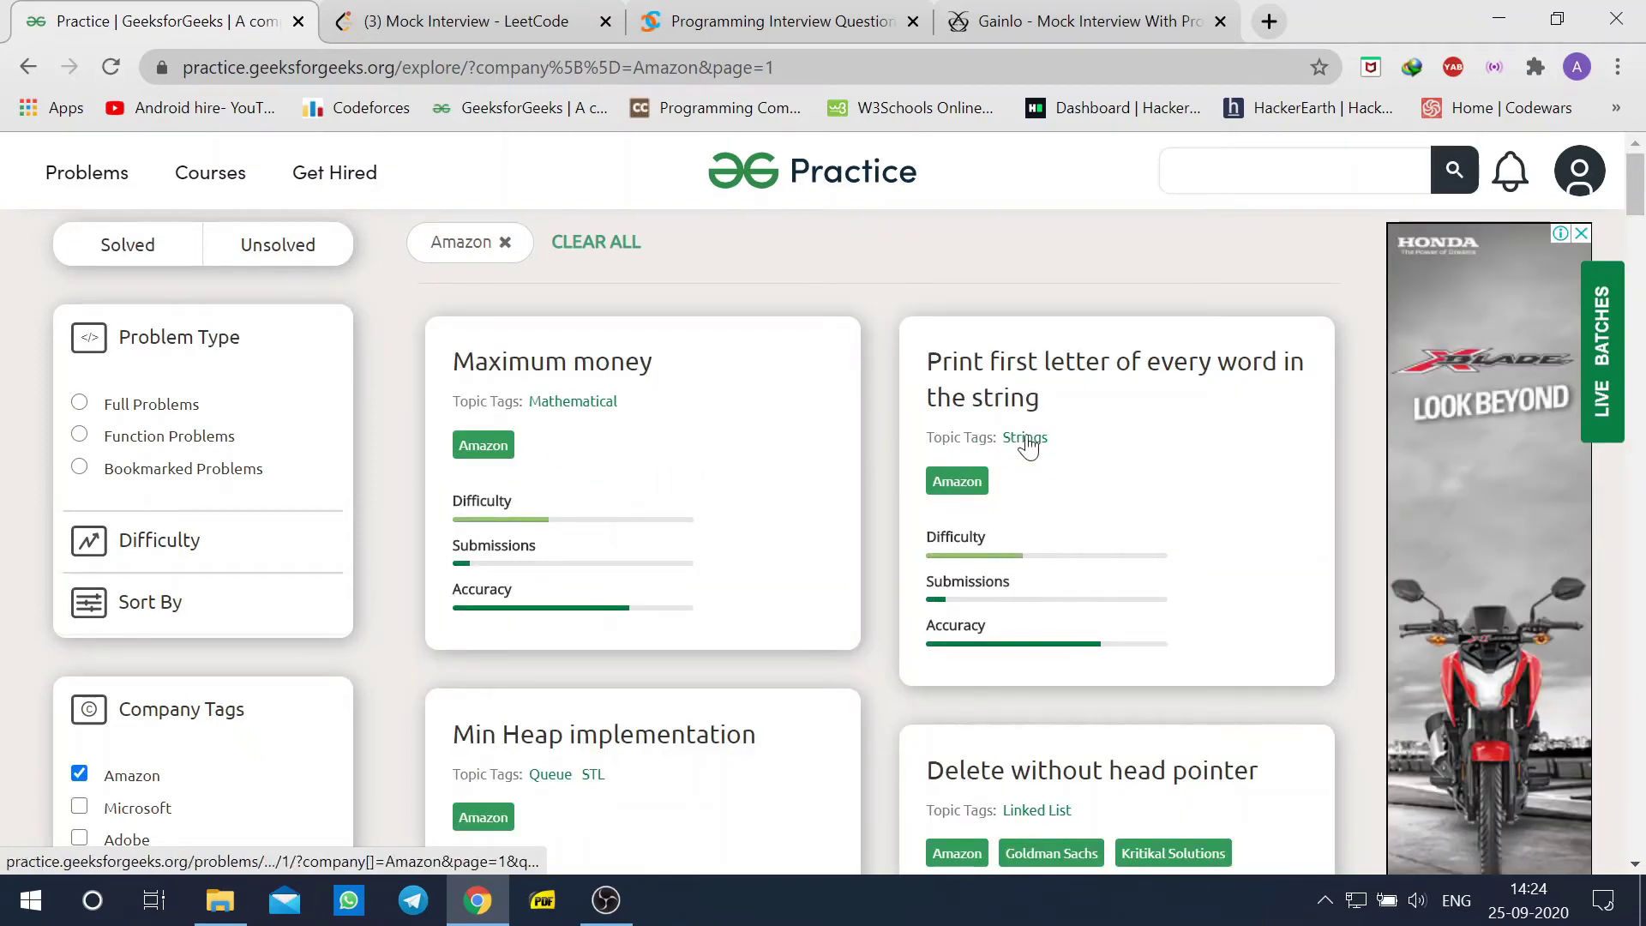
click(1222, 459)
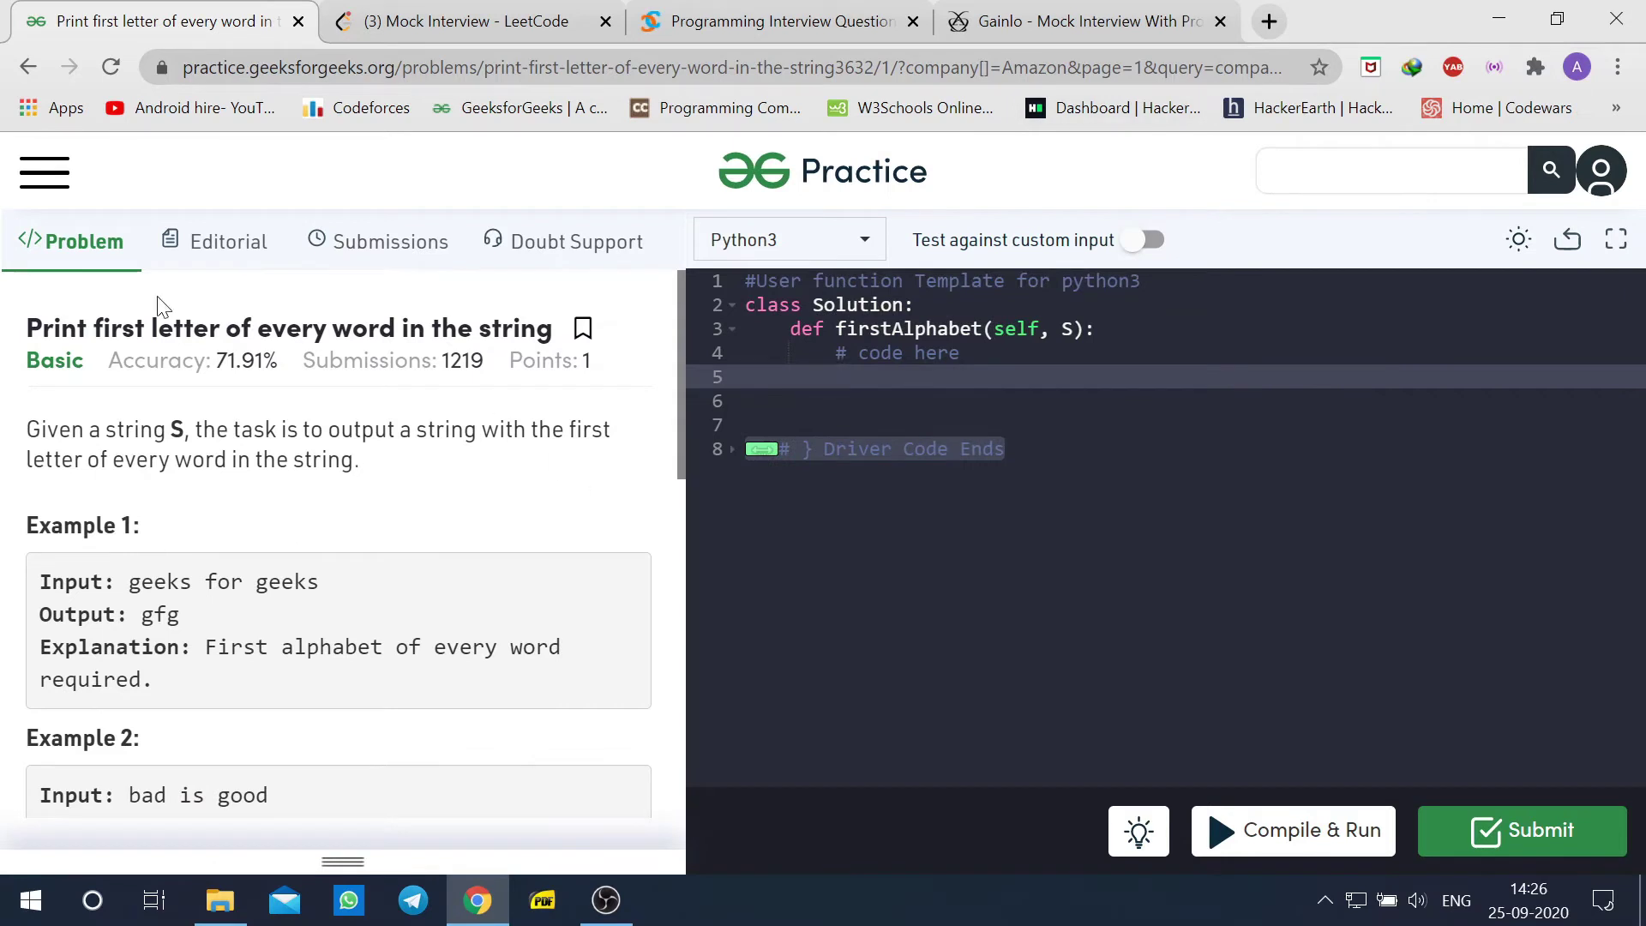
scroll(217, 527, down, 4)
scroll(218, 540, down, 4)
scroll(258, 567, up, 4)
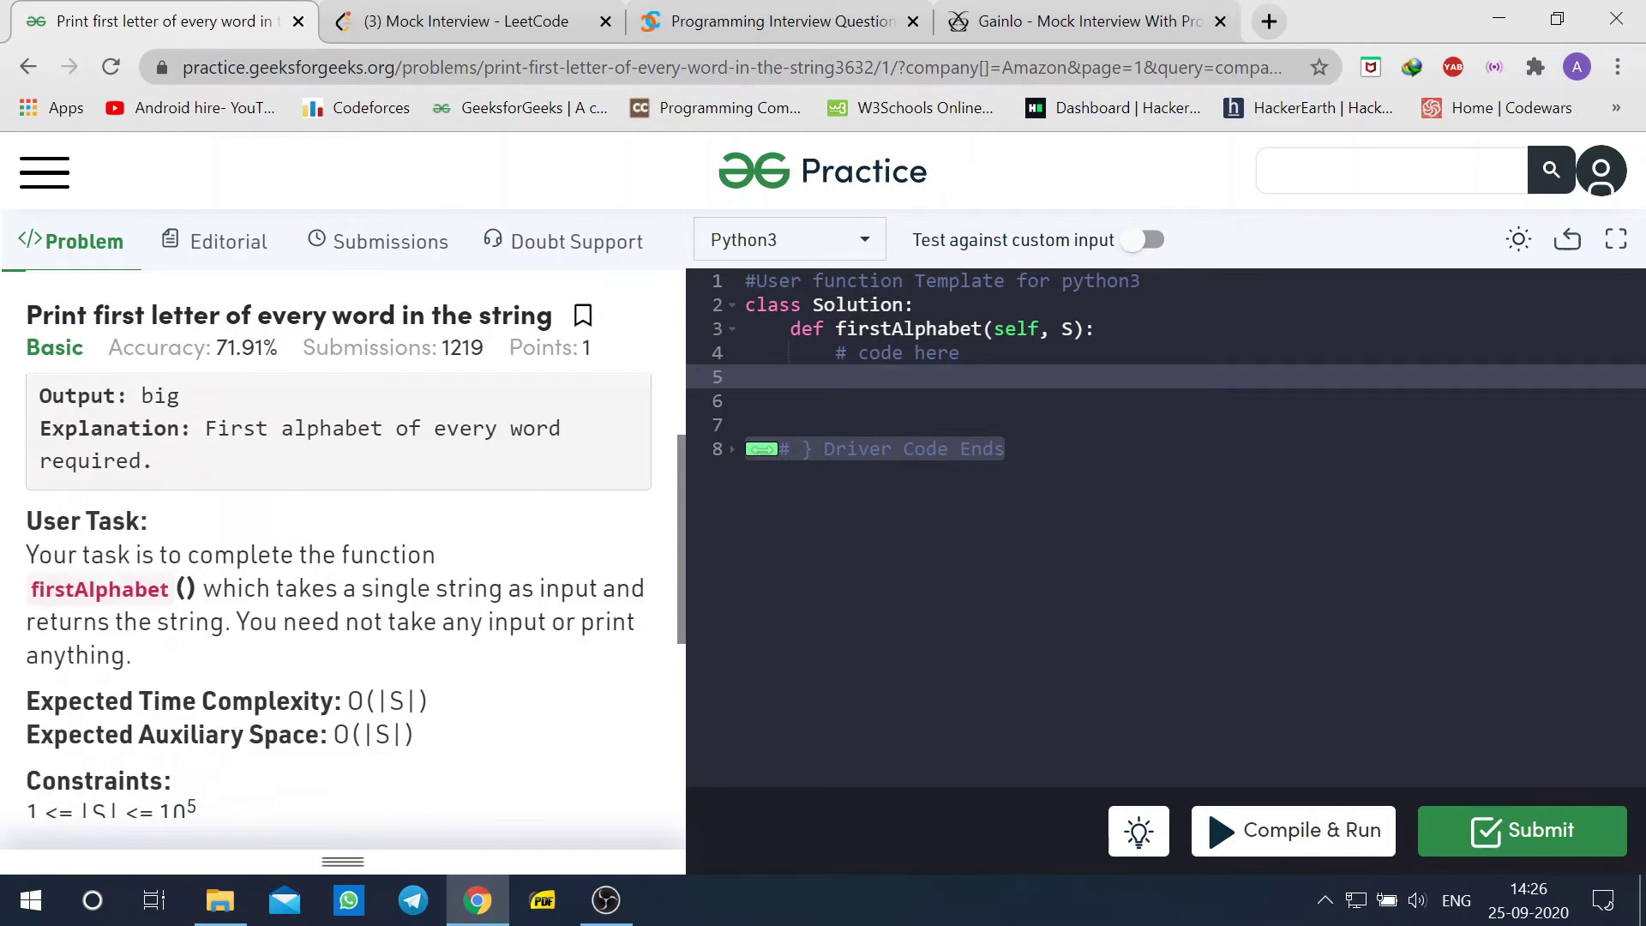
scroll(274, 553, up, 4)
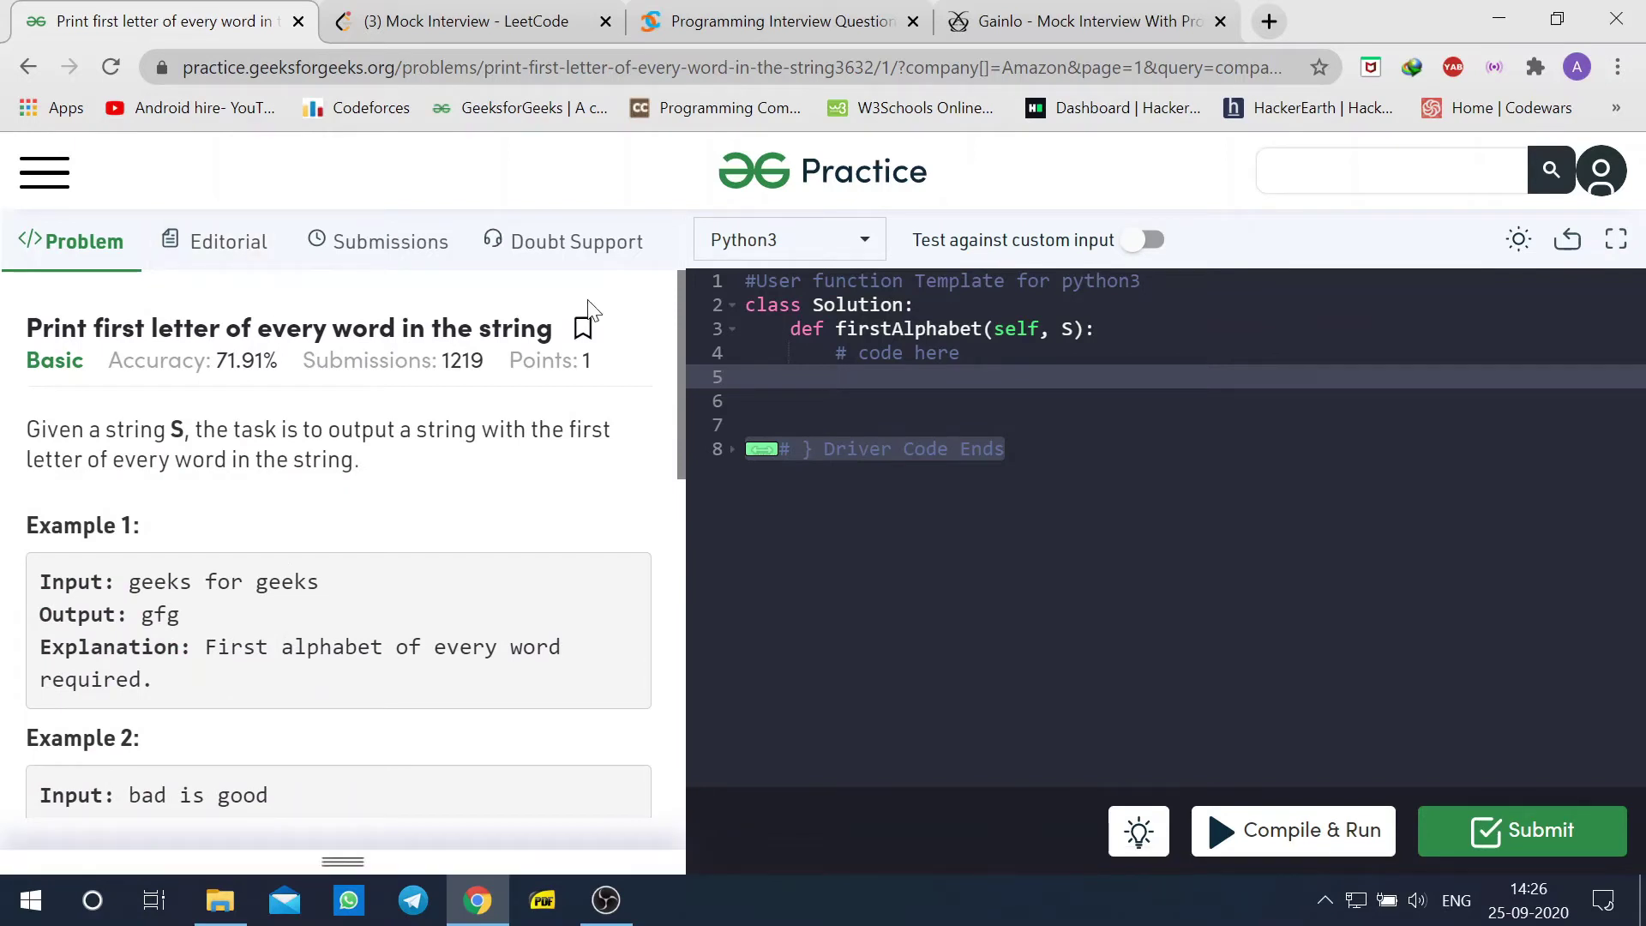
Check the language dropdown, keep Python3, and close the GeeksforGeeks problem tab.
click(784, 239)
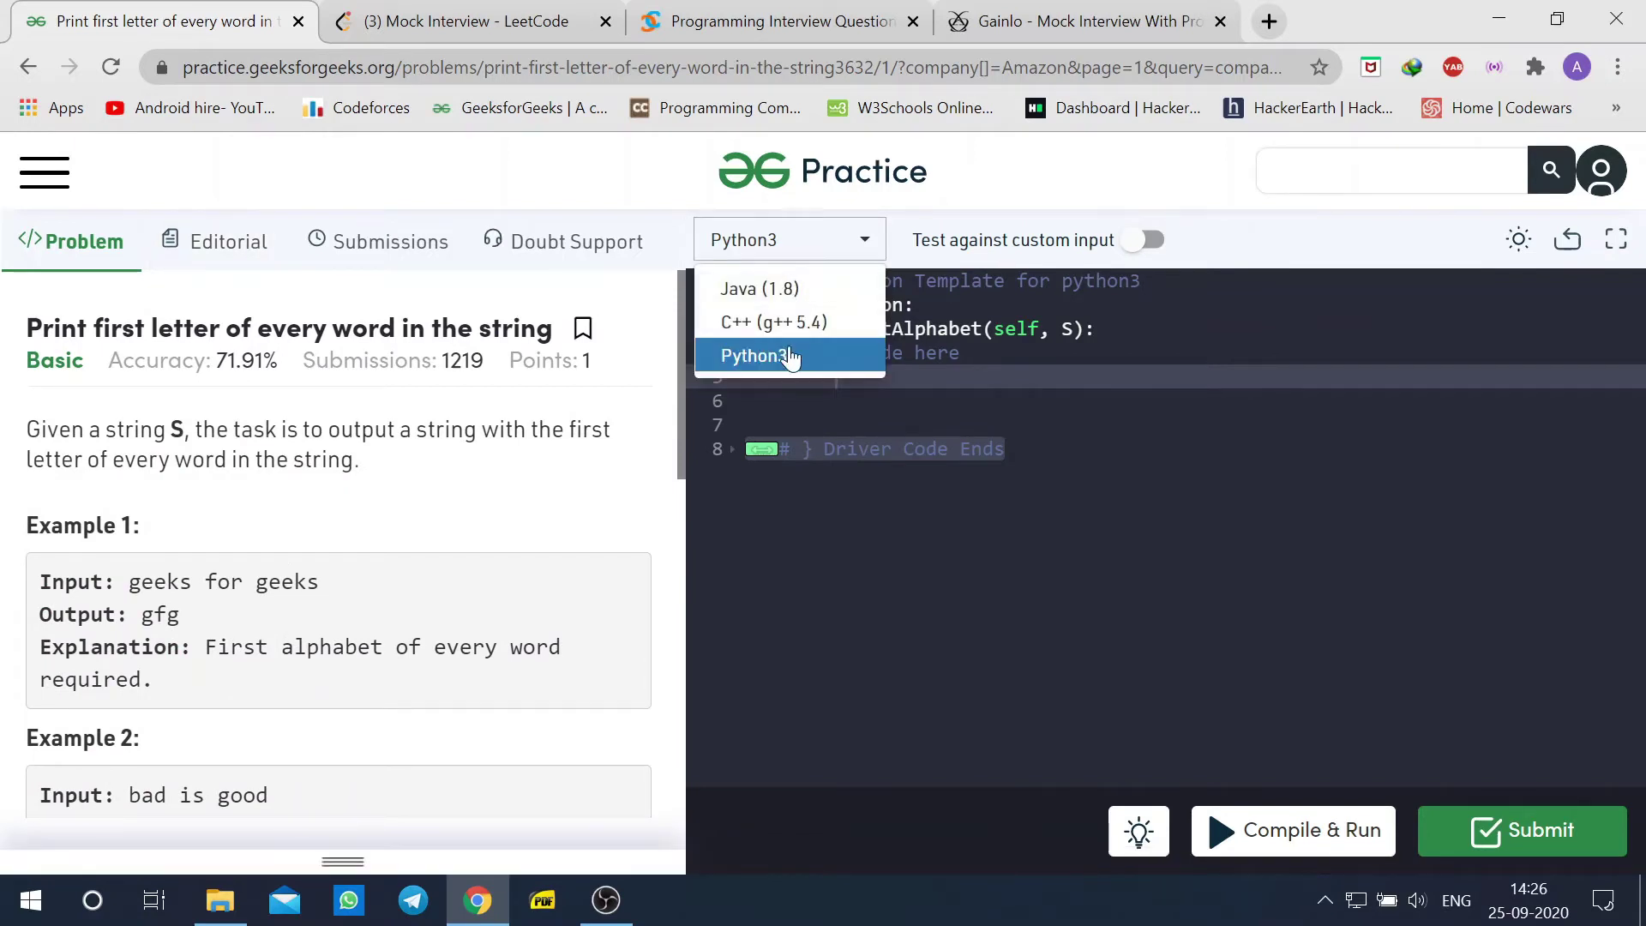
click(870, 248)
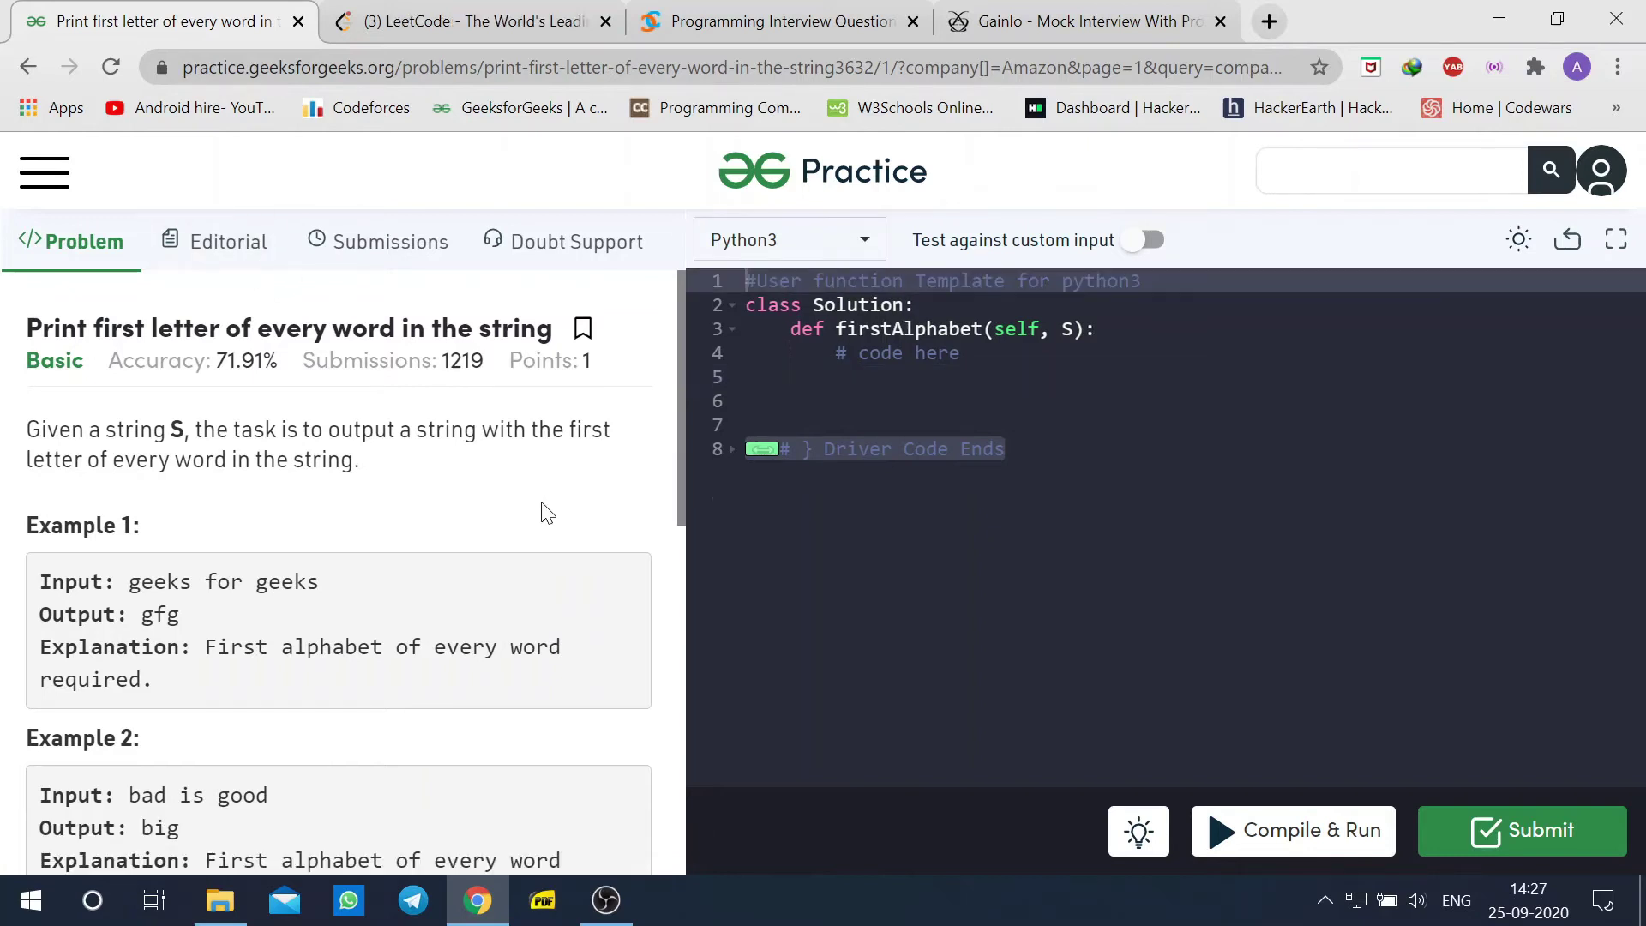
click(298, 23)
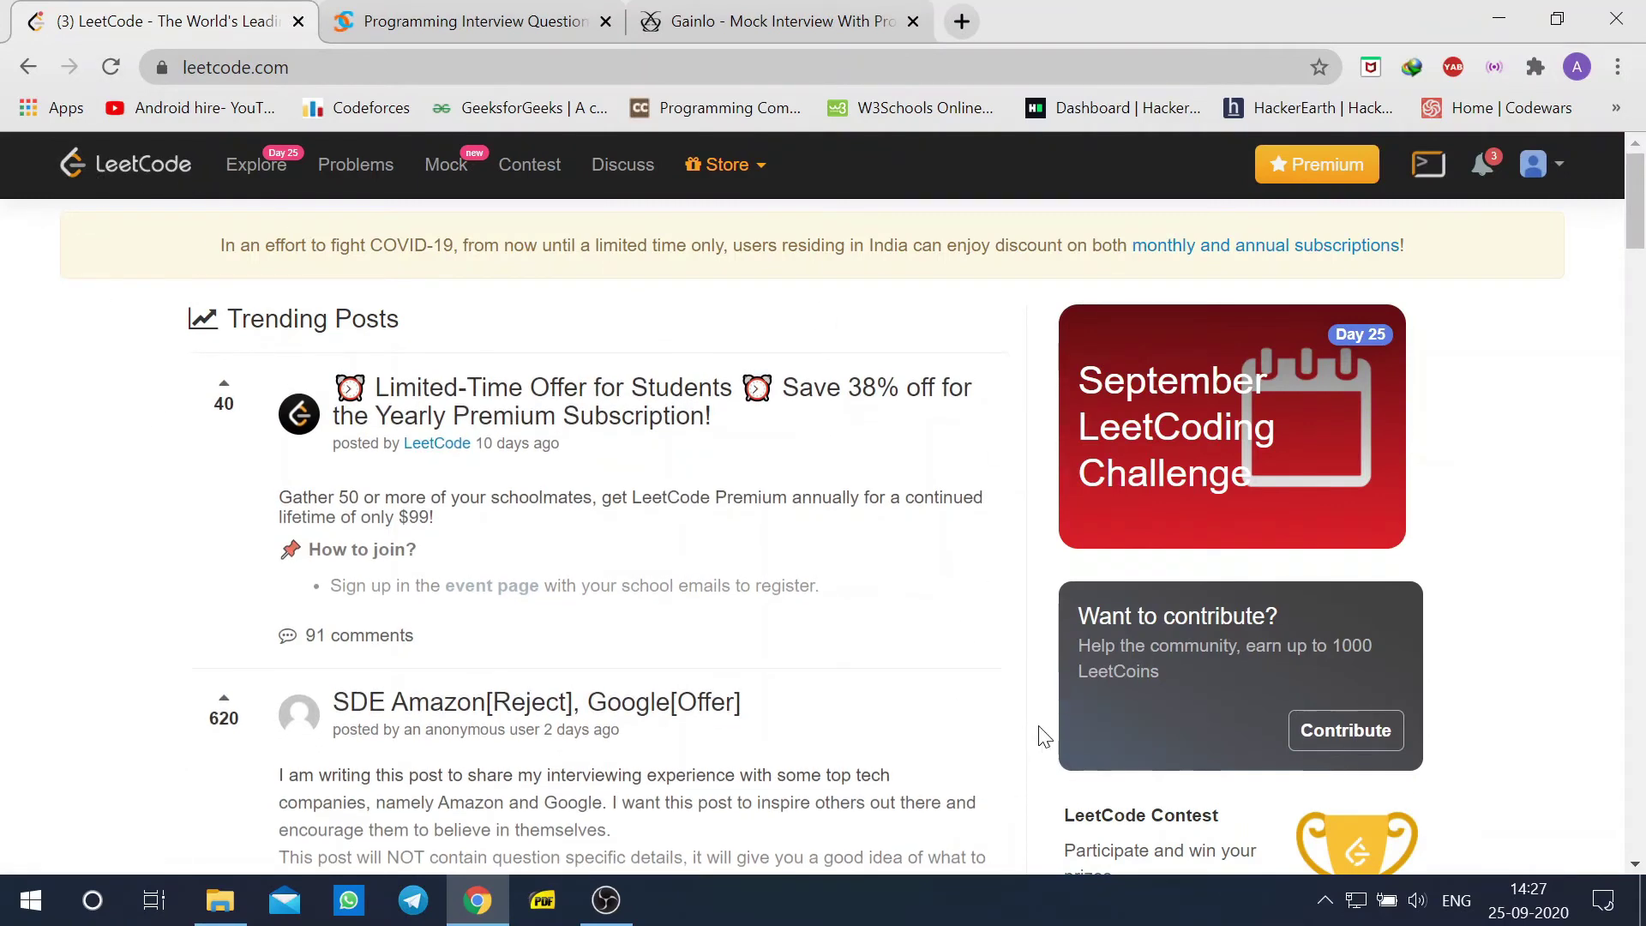
scroll(1035, 754, down, 2)
scroll(1035, 755, up, 1)
scroll(1016, 618, up, 2)
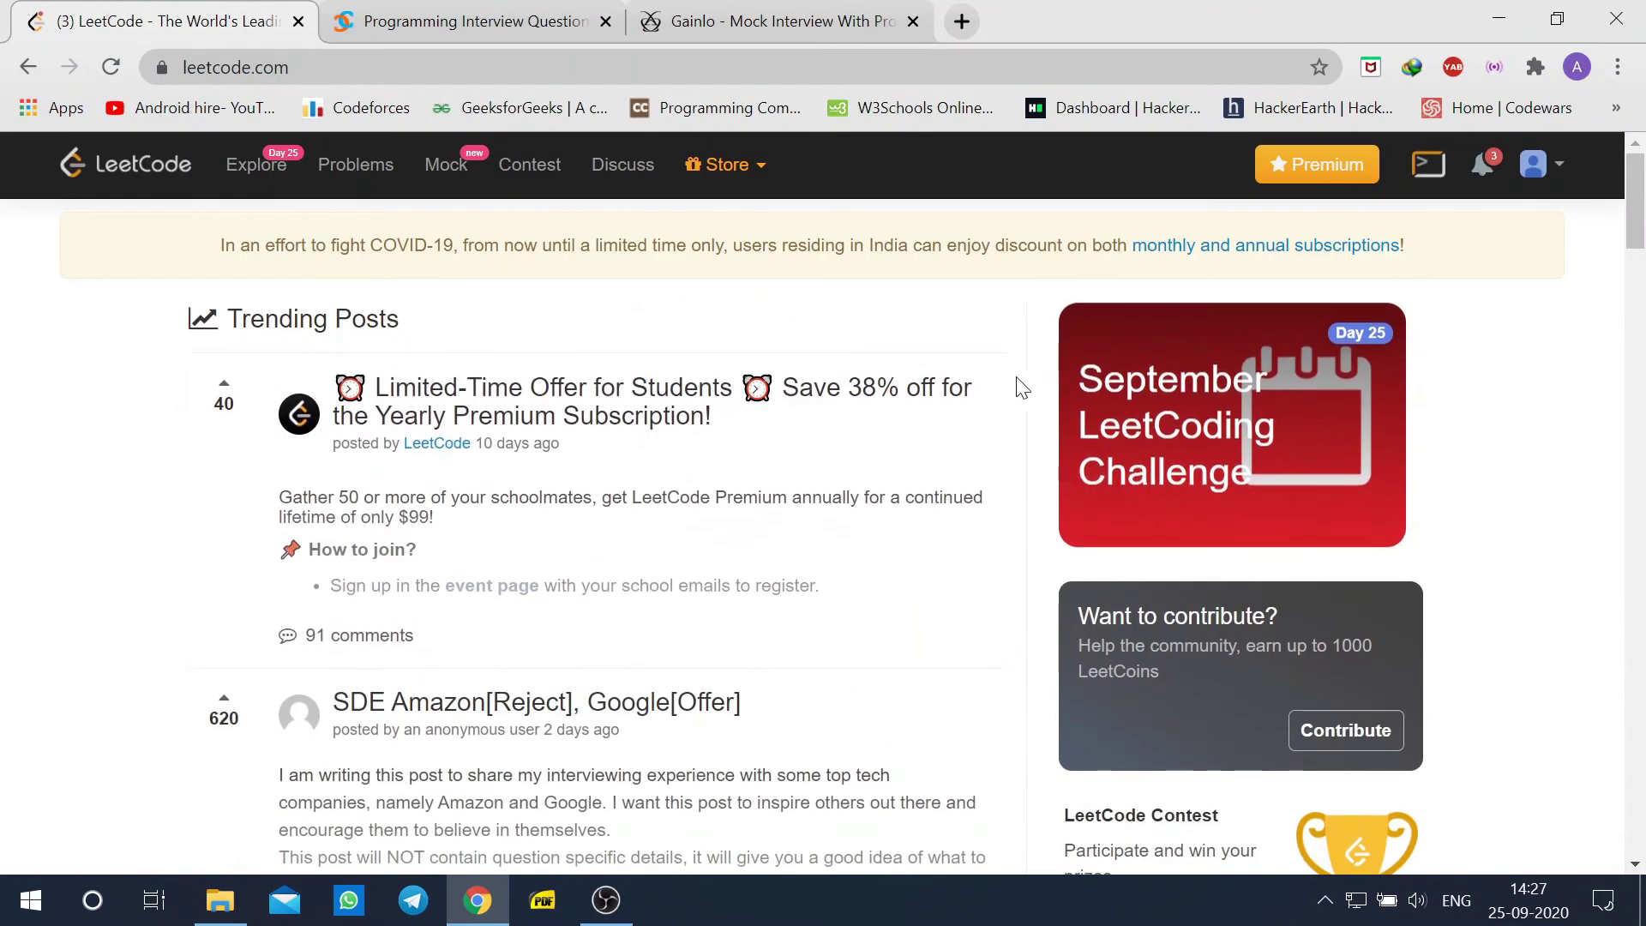
scroll(1060, 714, down, 2)
scroll(1040, 721, down, 3)
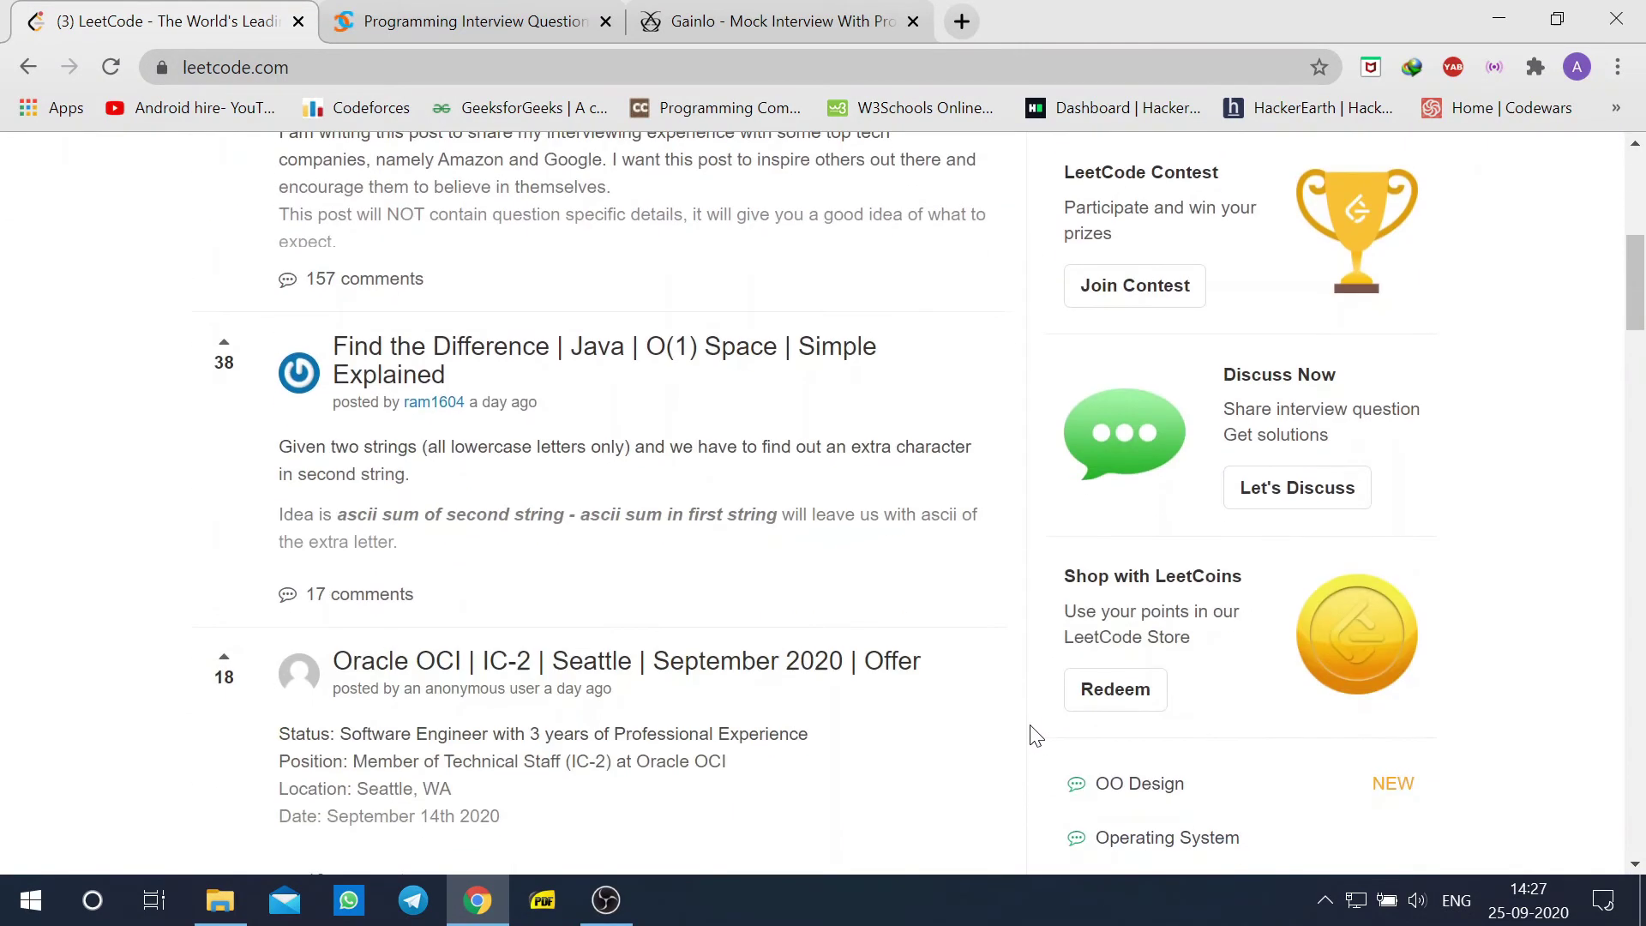
scroll(1038, 669, up, 4)
scroll(1035, 669, up, 2)
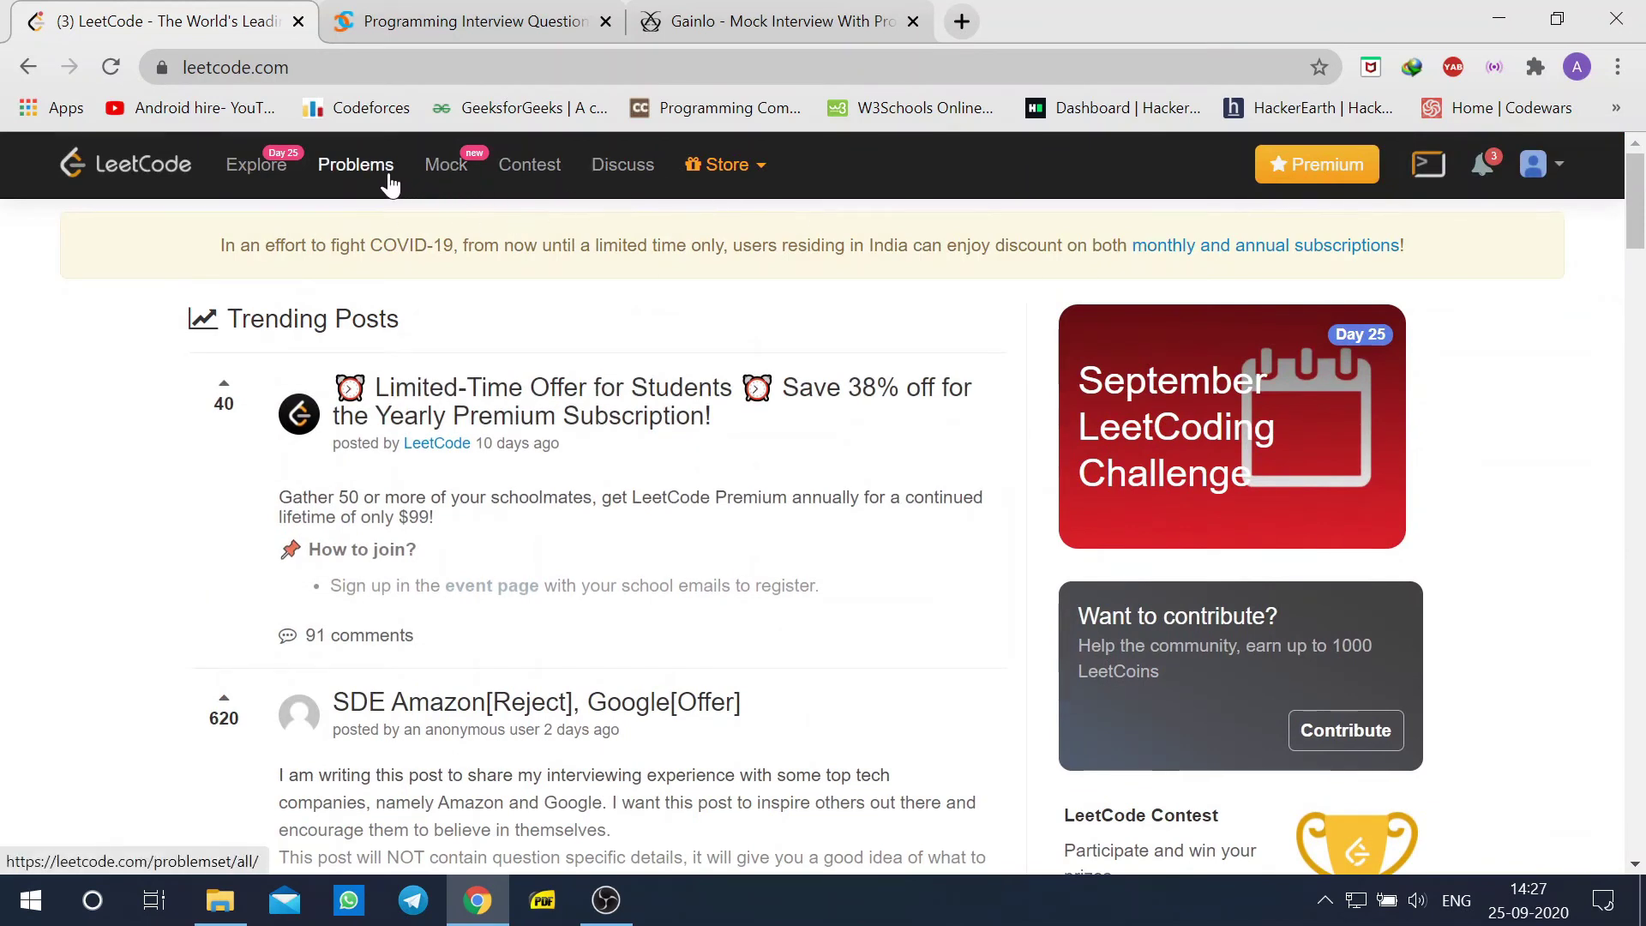
Choose Mock in LeetCode's navigation bar after scrolling the home page.
click(446, 164)
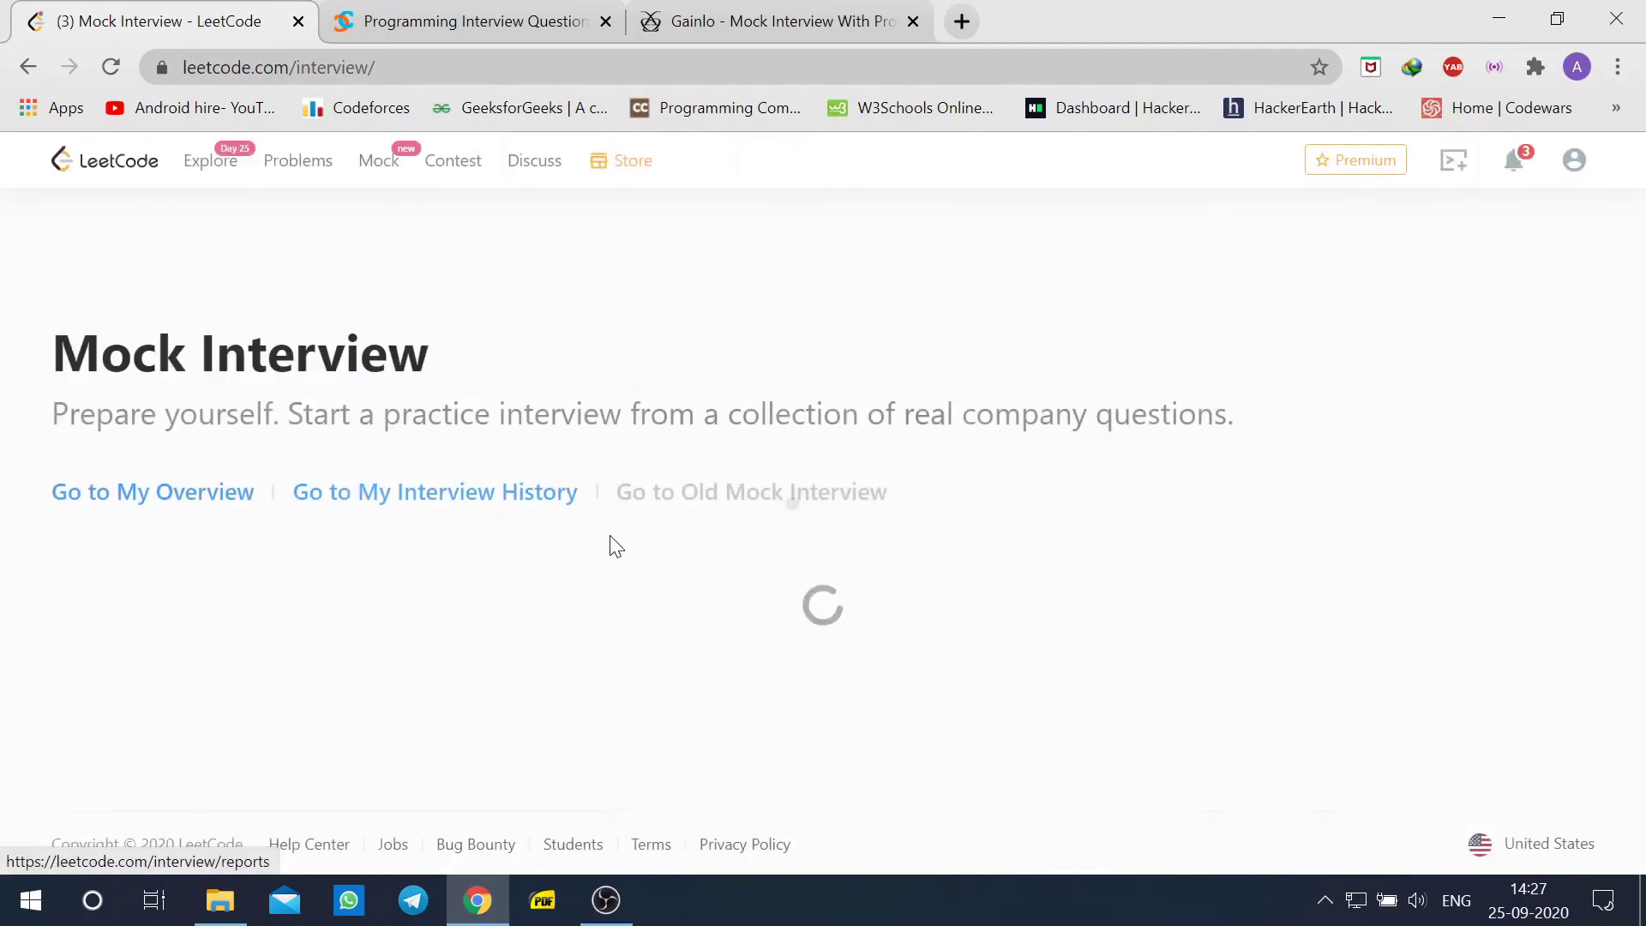
scroll(616, 550, down, 3)
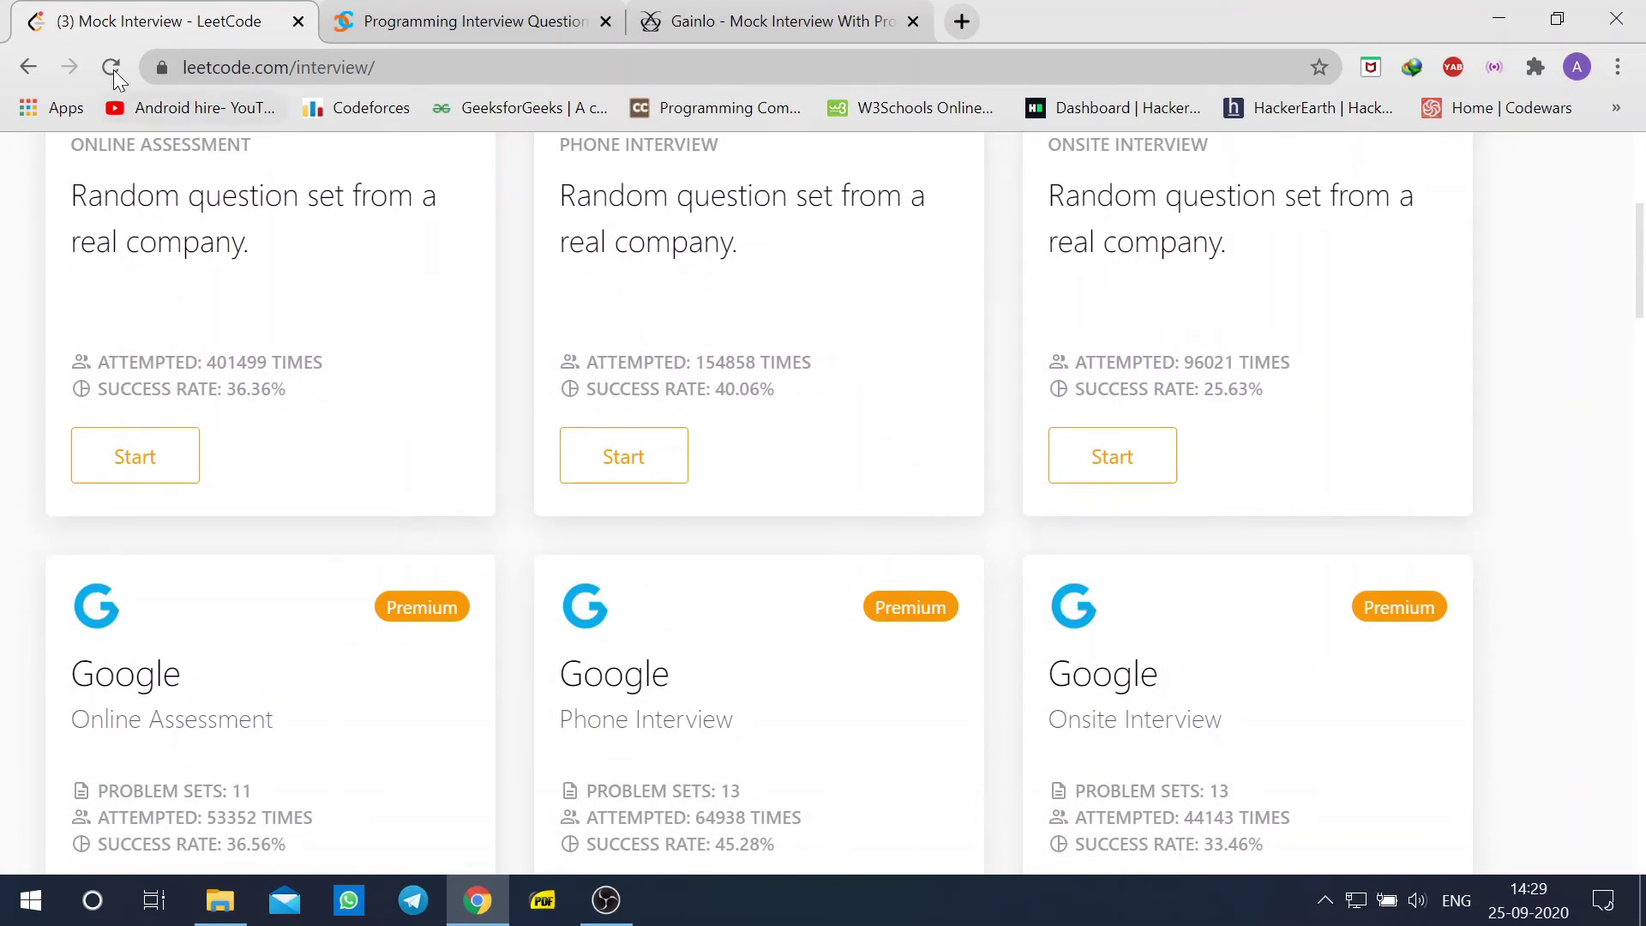
Close the LeetCode tab after viewing the mock interview cards.
click(298, 22)
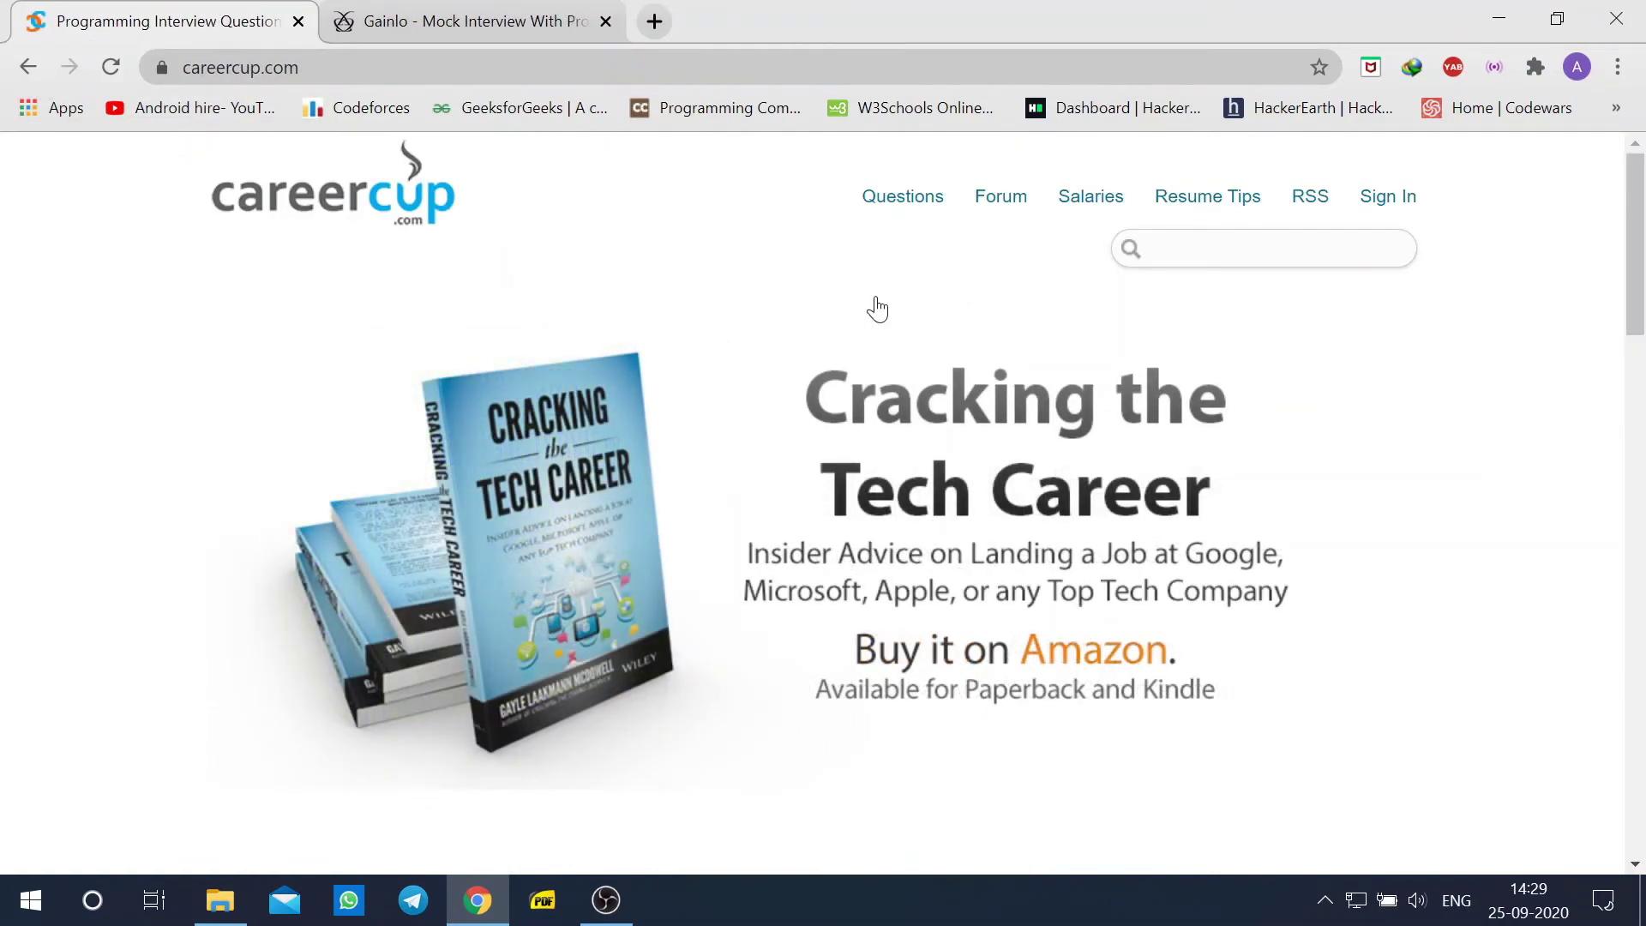
scroll(878, 308, down, 3)
scroll(868, 386, down, 3)
scroll(861, 428, down, 3)
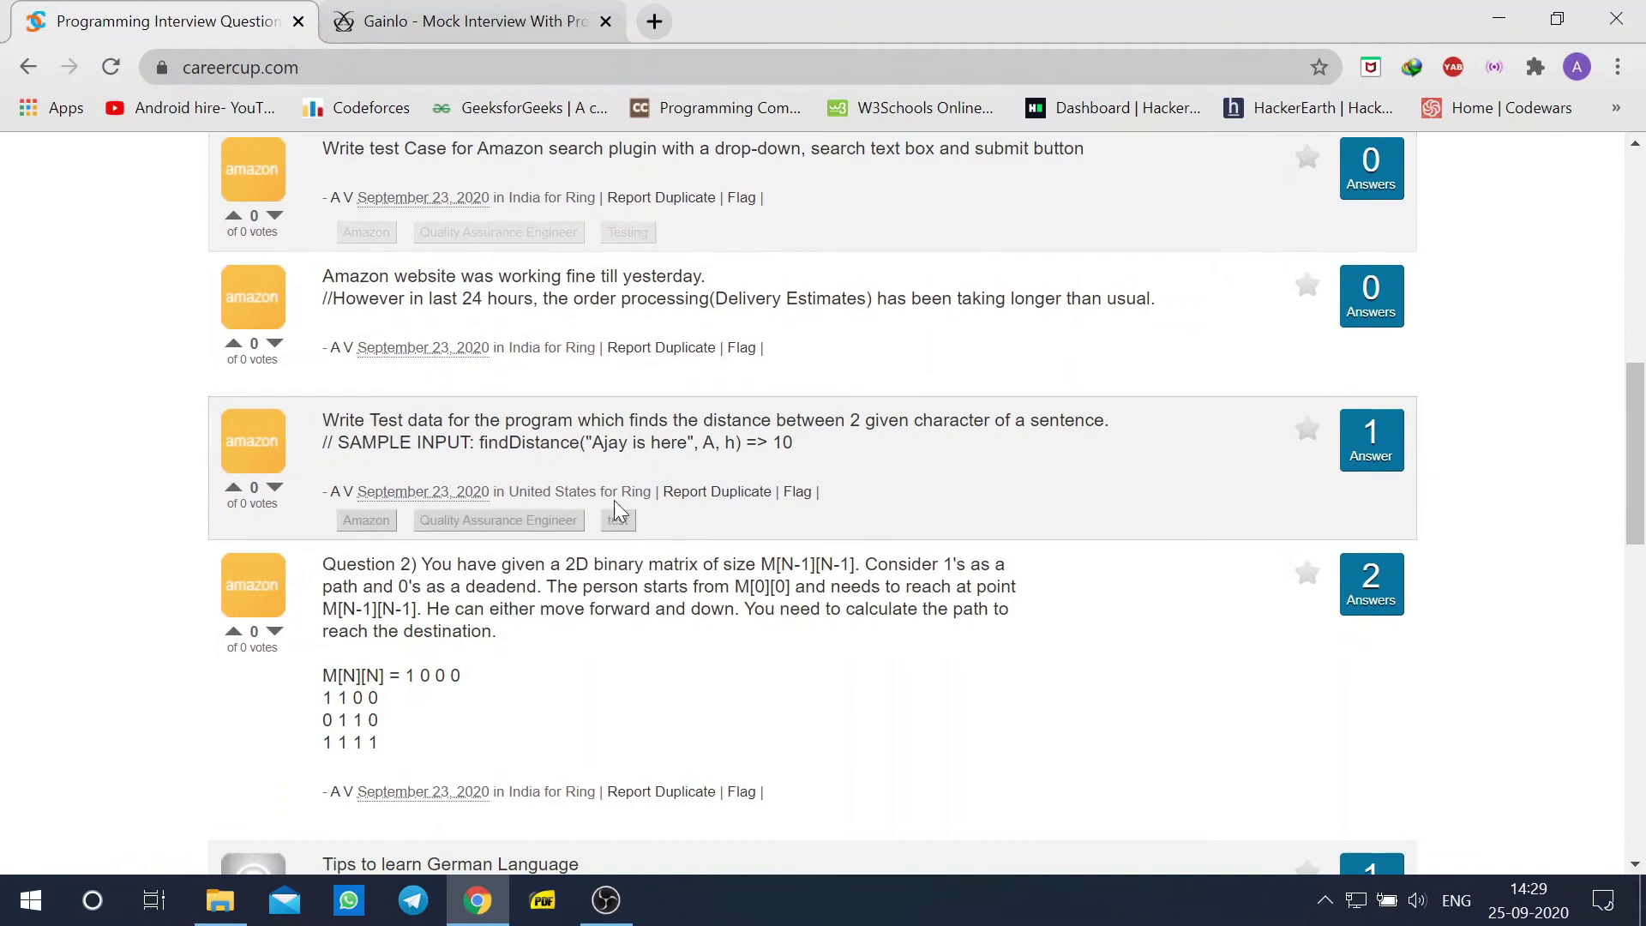
scroll(614, 500, down, 5)
scroll(626, 532, down, 5)
scroll(625, 533, up, 3)
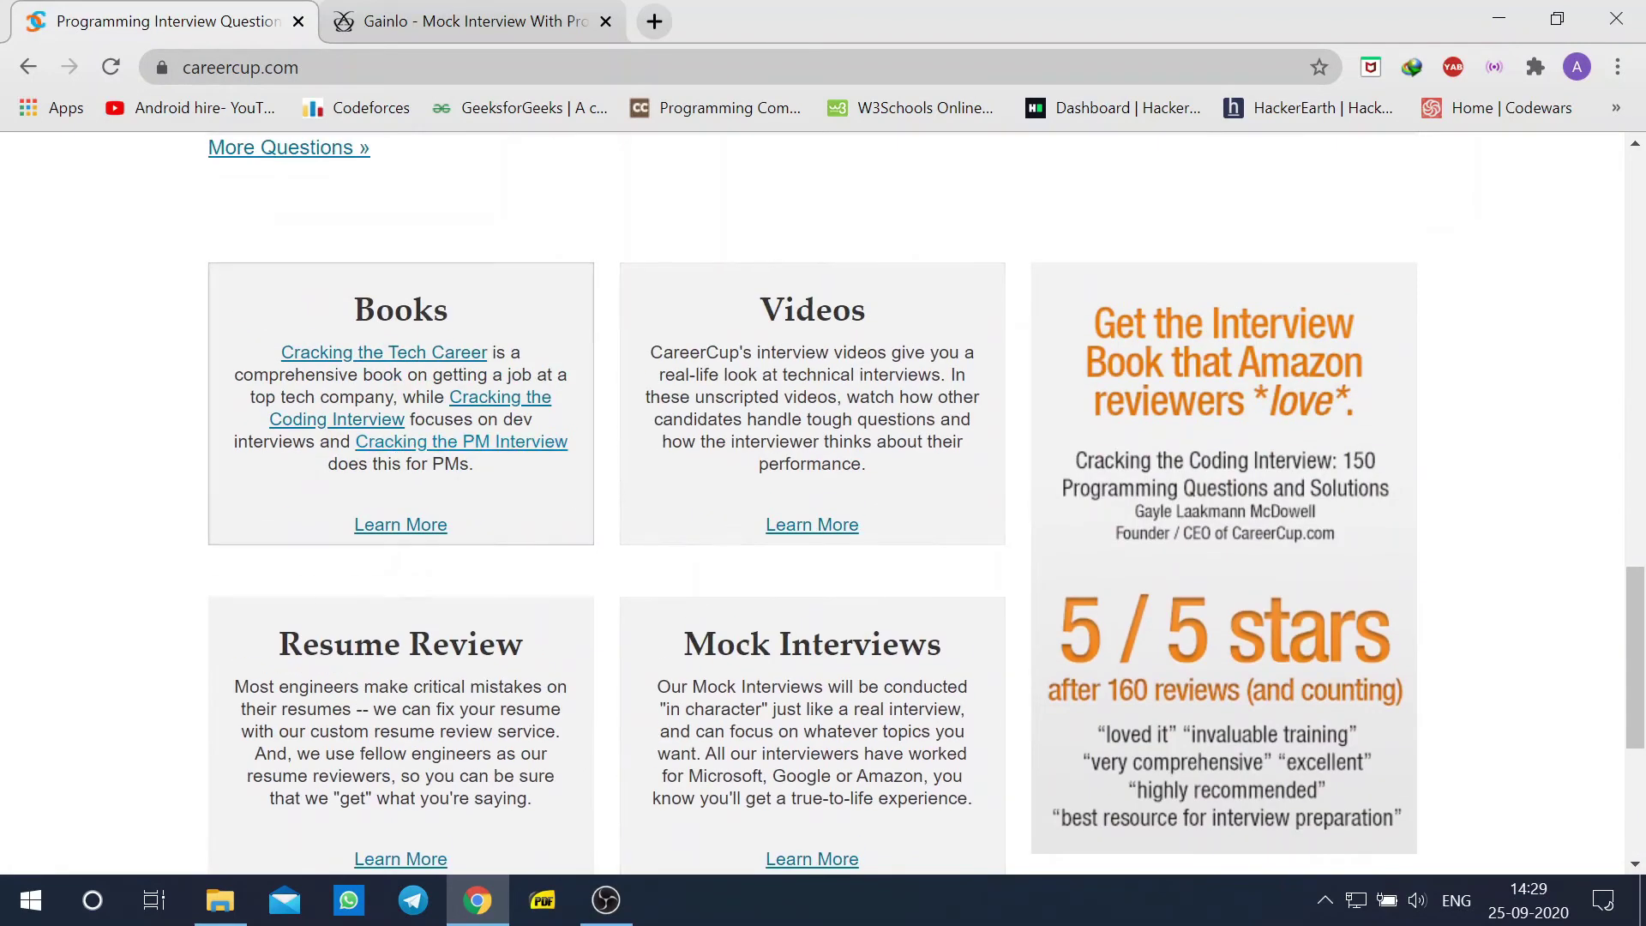
scroll(496, 599, down, 2)
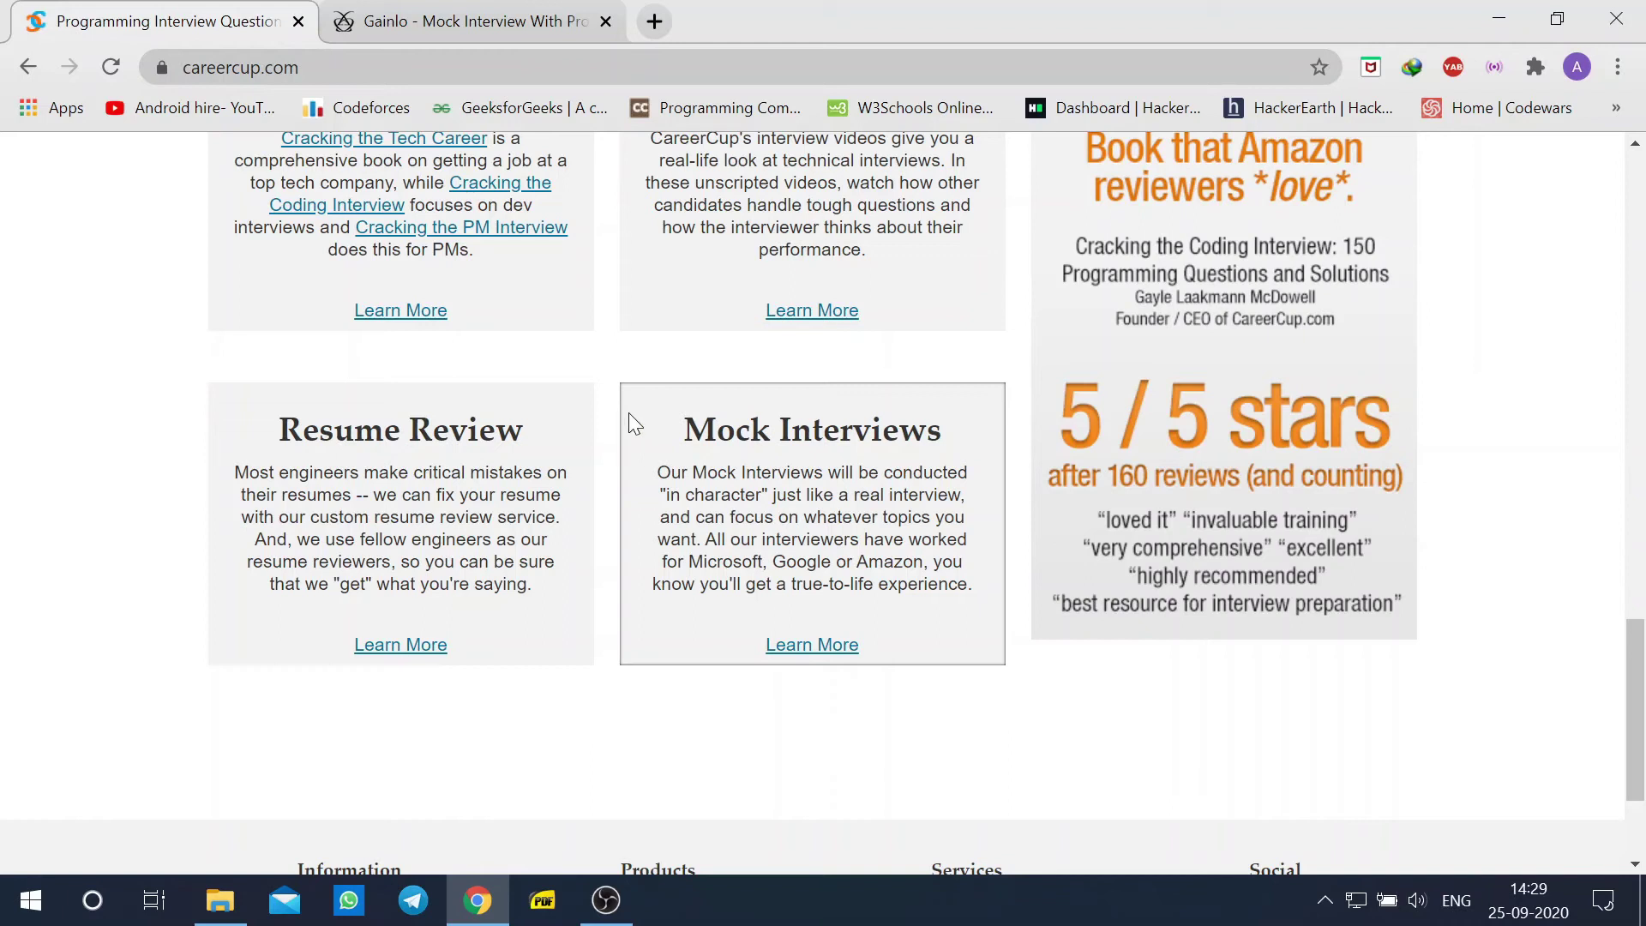
View CareerCup's Mock Interviews details and recent interview Questions pages.
click(811, 645)
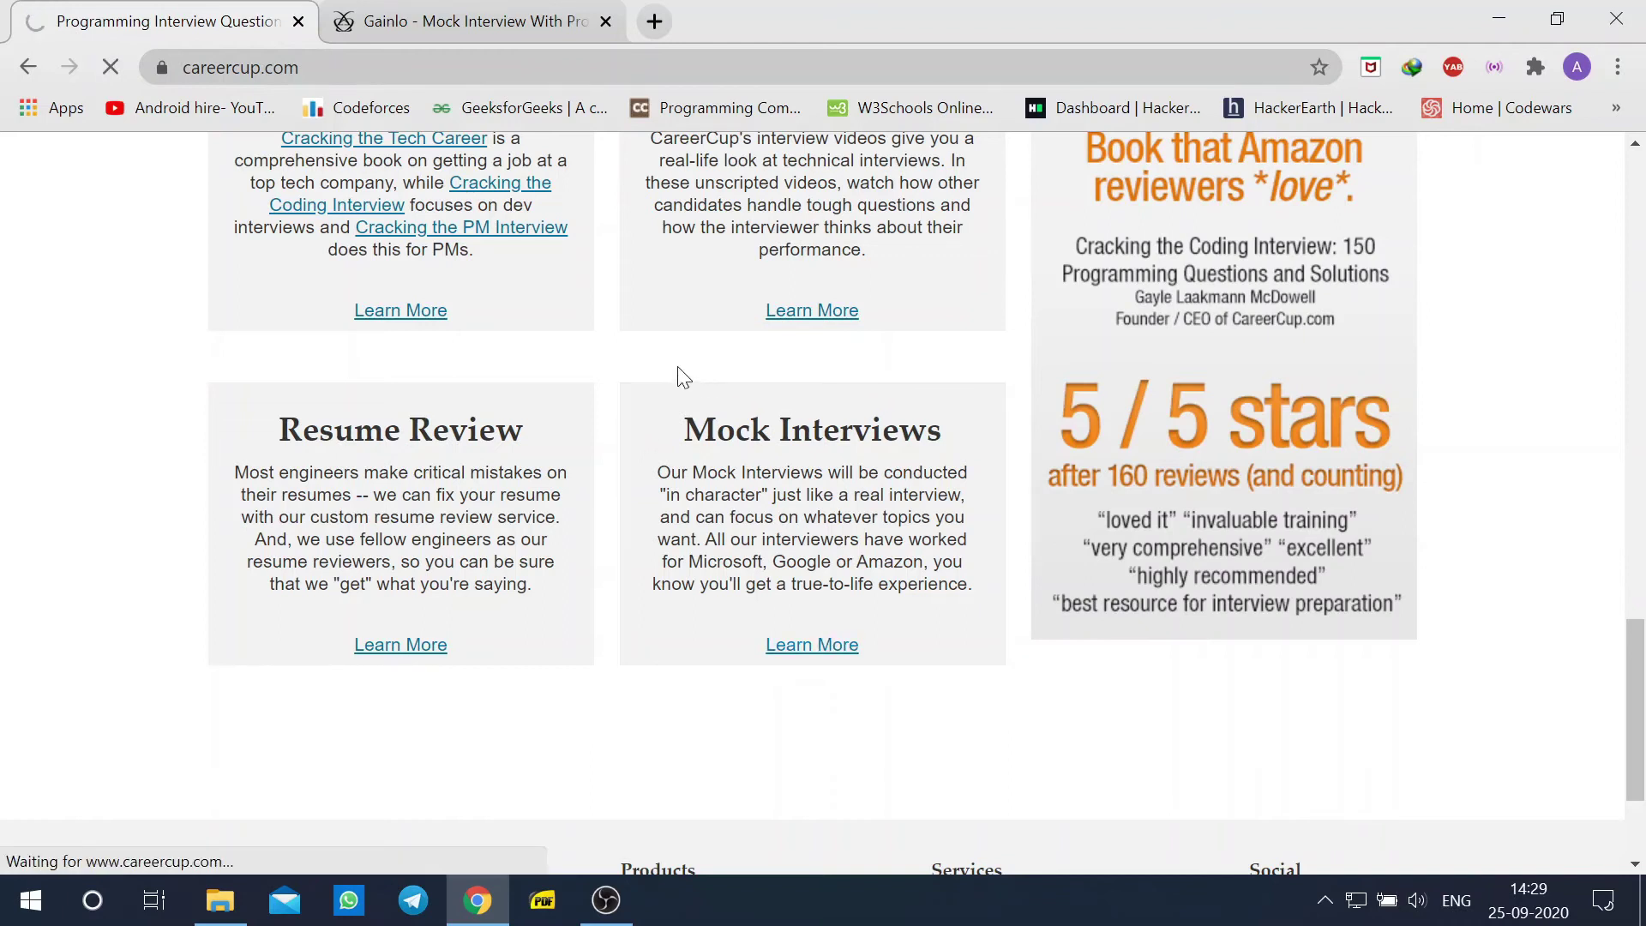
scroll(605, 387, down, 3)
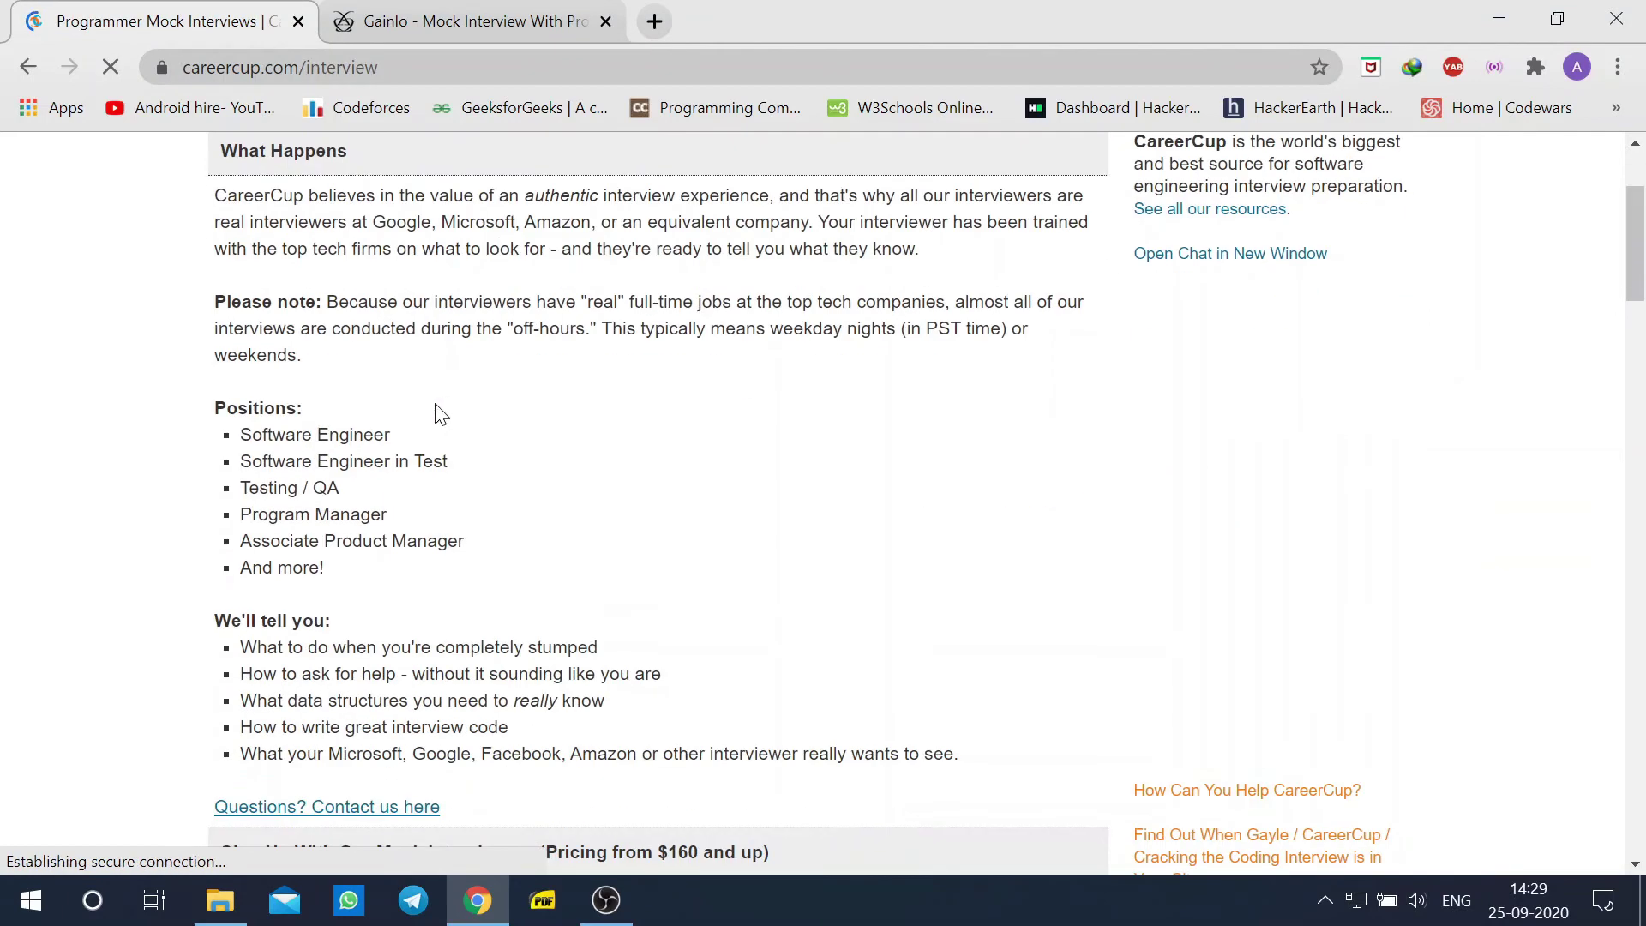
scroll(553, 659, down, 4)
scroll(552, 658, down, 4)
scroll(552, 658, down, 2)
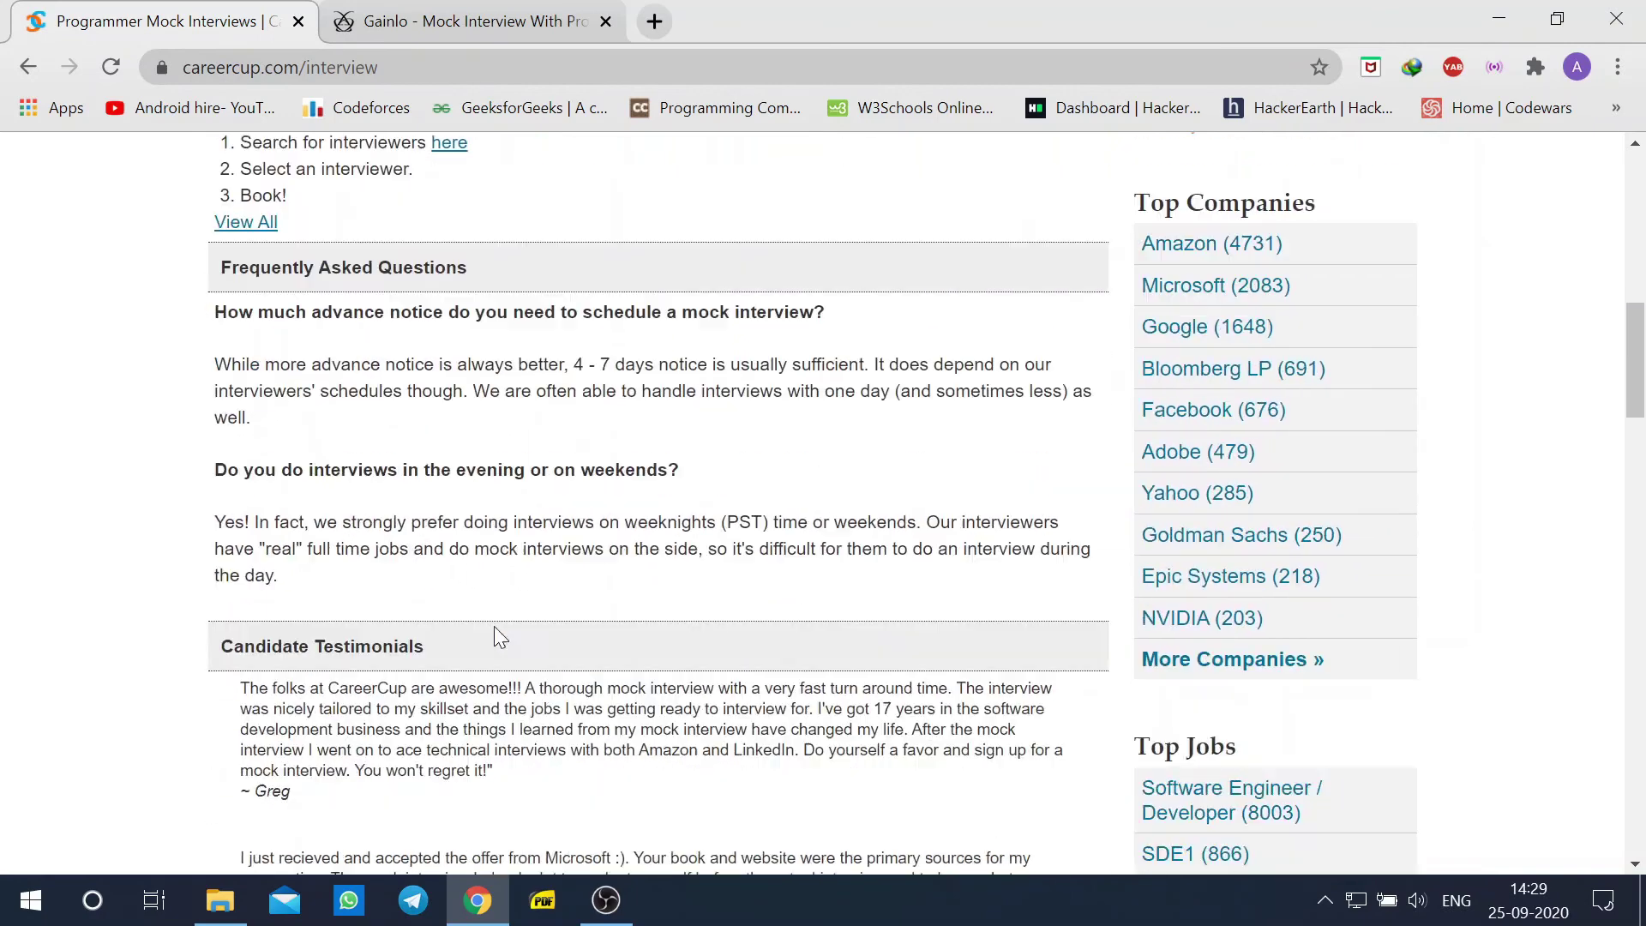
scroll(552, 658, down, 4)
scroll(594, 675, up, 5)
scroll(592, 675, up, 4)
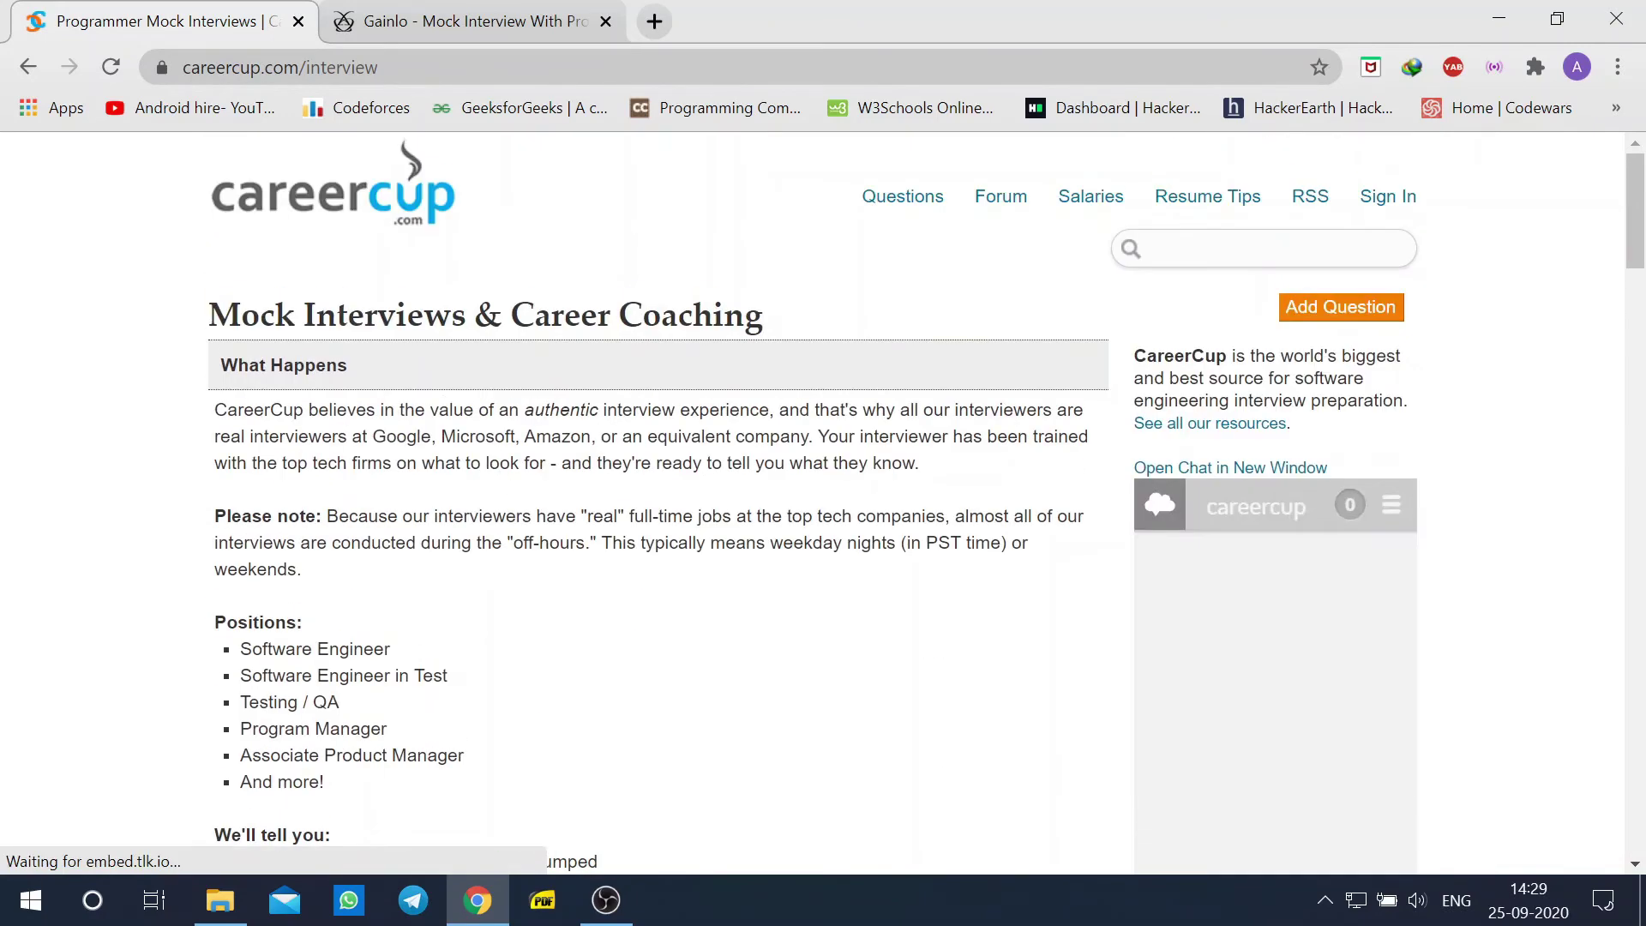
click(901, 196)
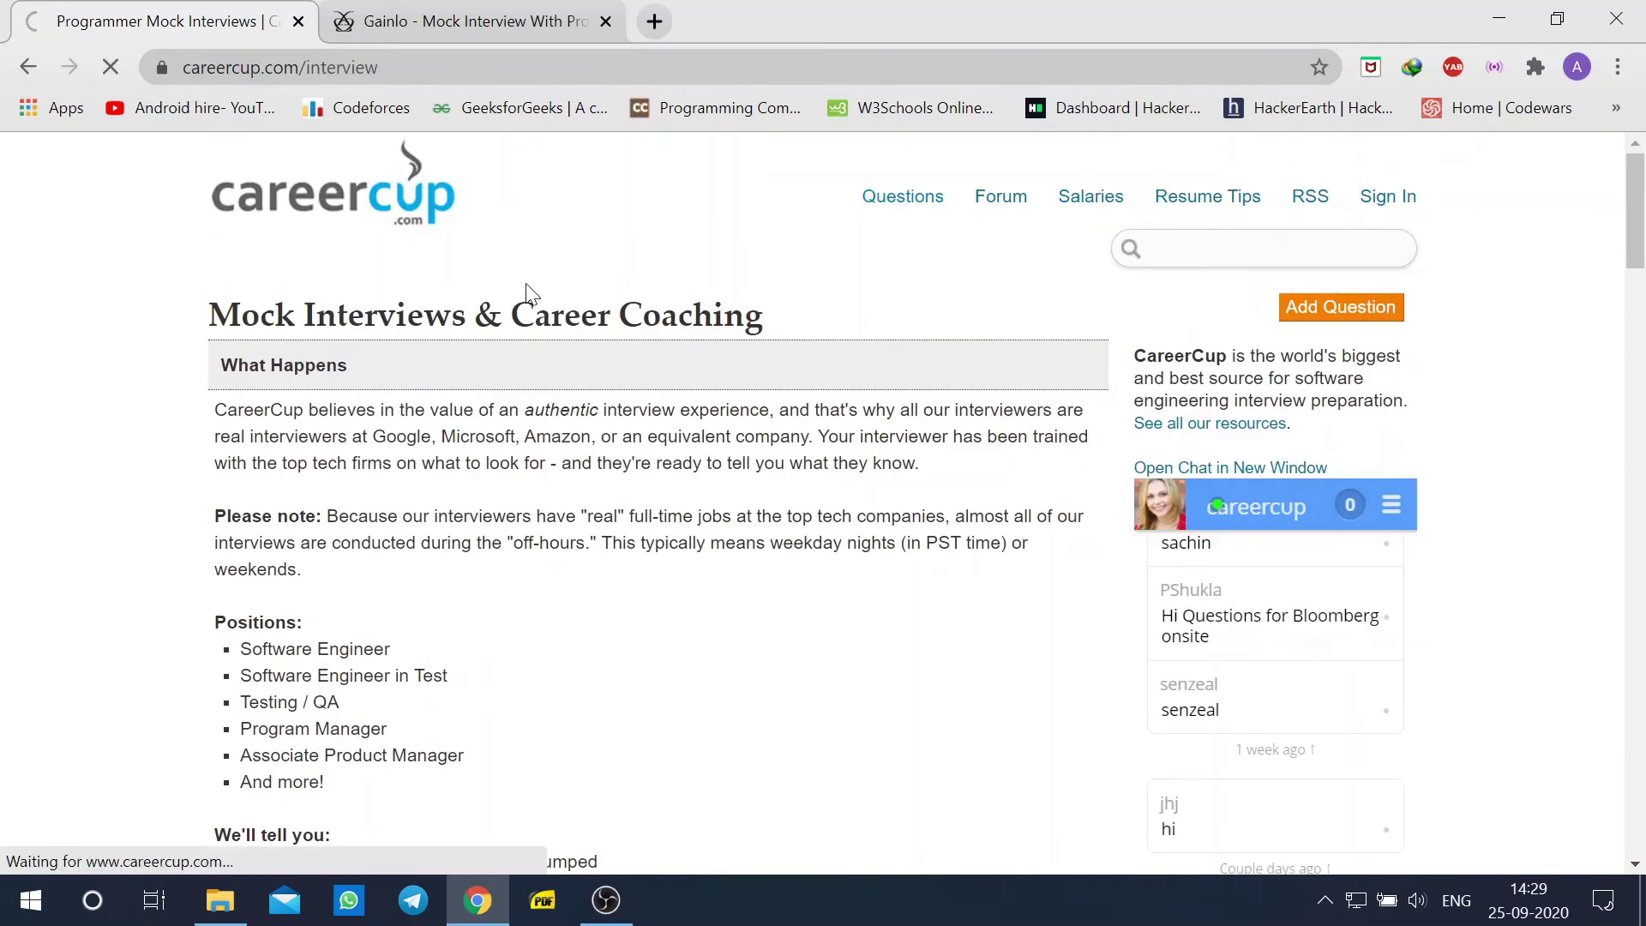
scroll(589, 688, down, 3)
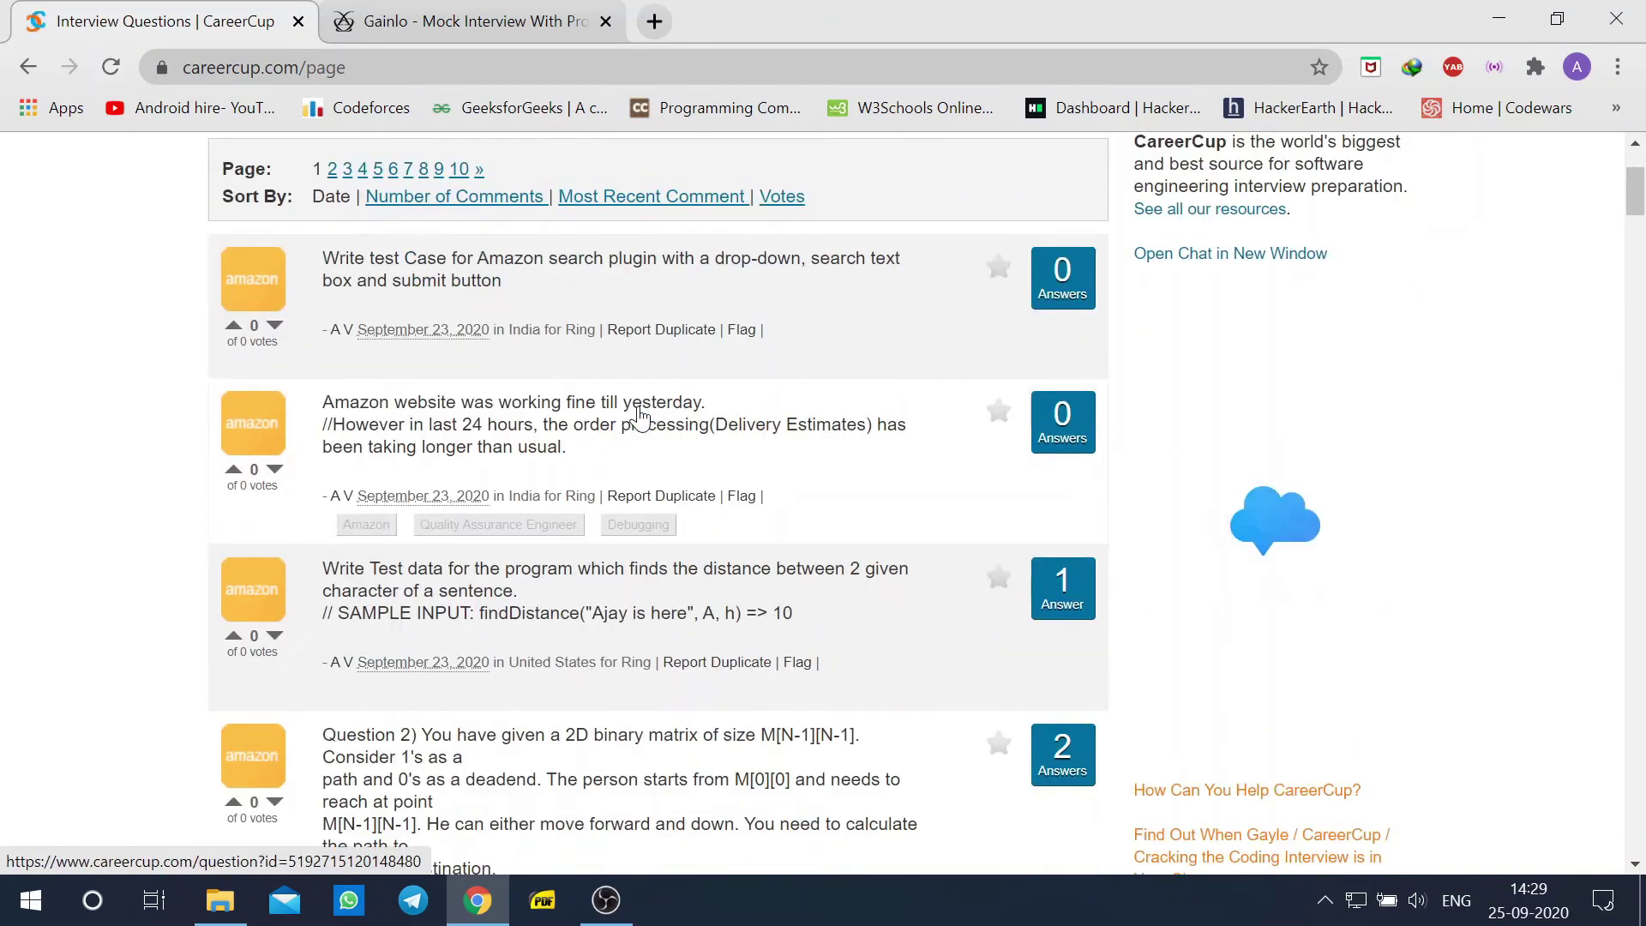
scroll(589, 688, down, 5)
scroll(589, 688, down, 10)
scroll(589, 688, down, 8)
key(Home)
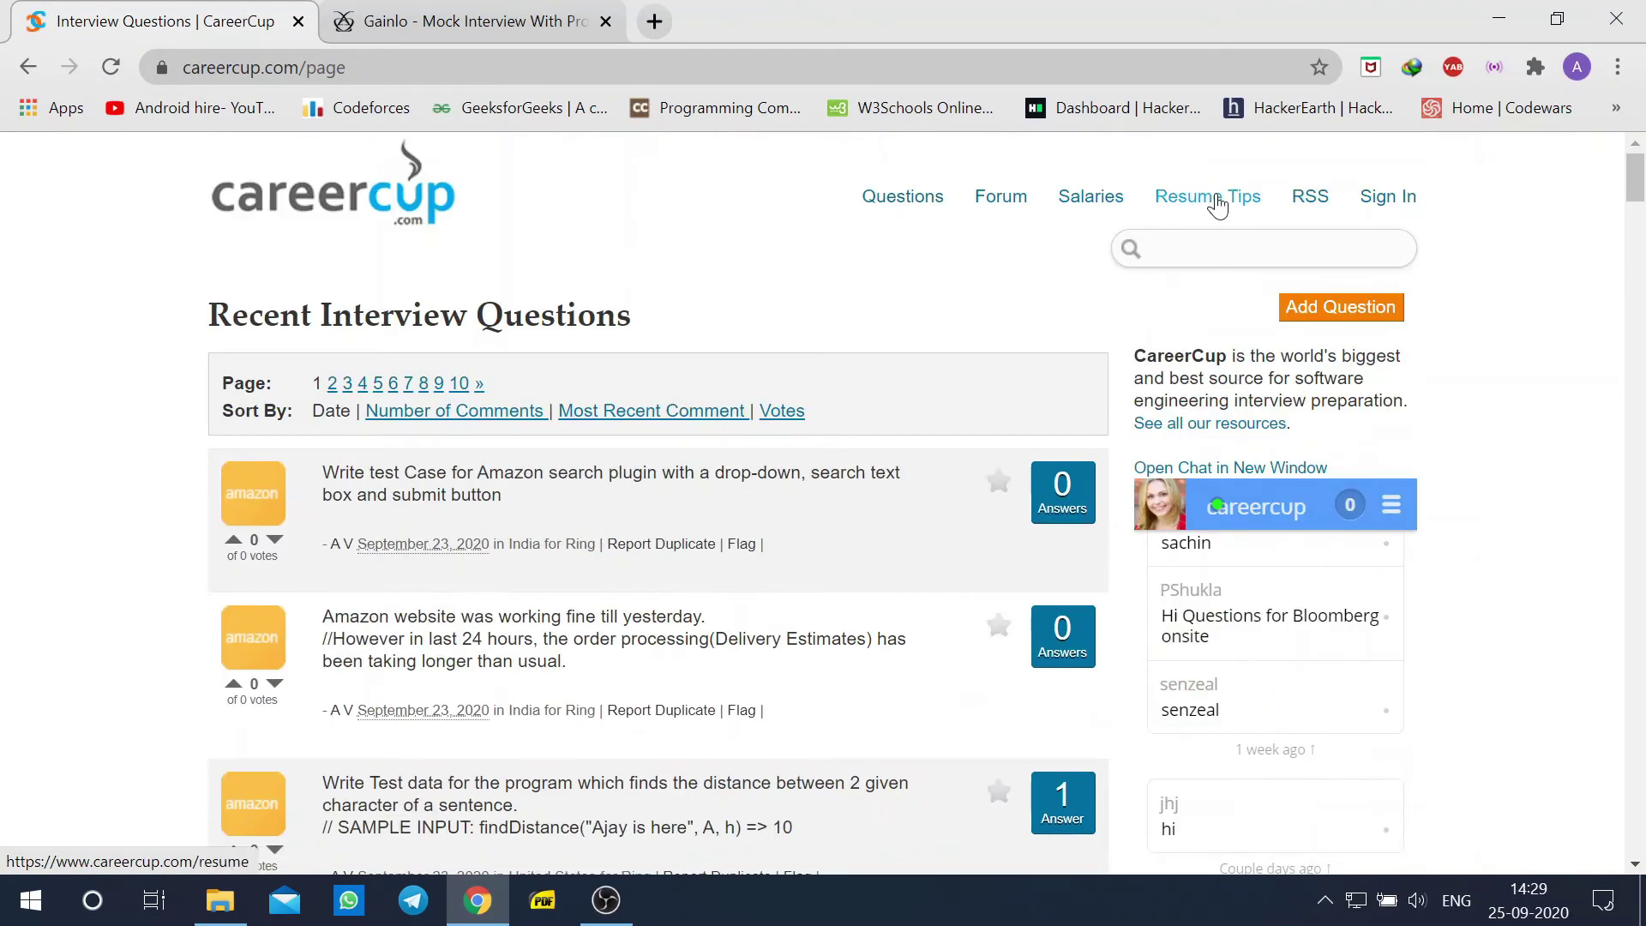
Browse CareerCup's Resume Tips, then close the tab leaving Gainlo open.
click(1207, 196)
scroll(824, 516, down, 5)
scroll(824, 516, down, 10)
scroll(824, 515, down, 5)
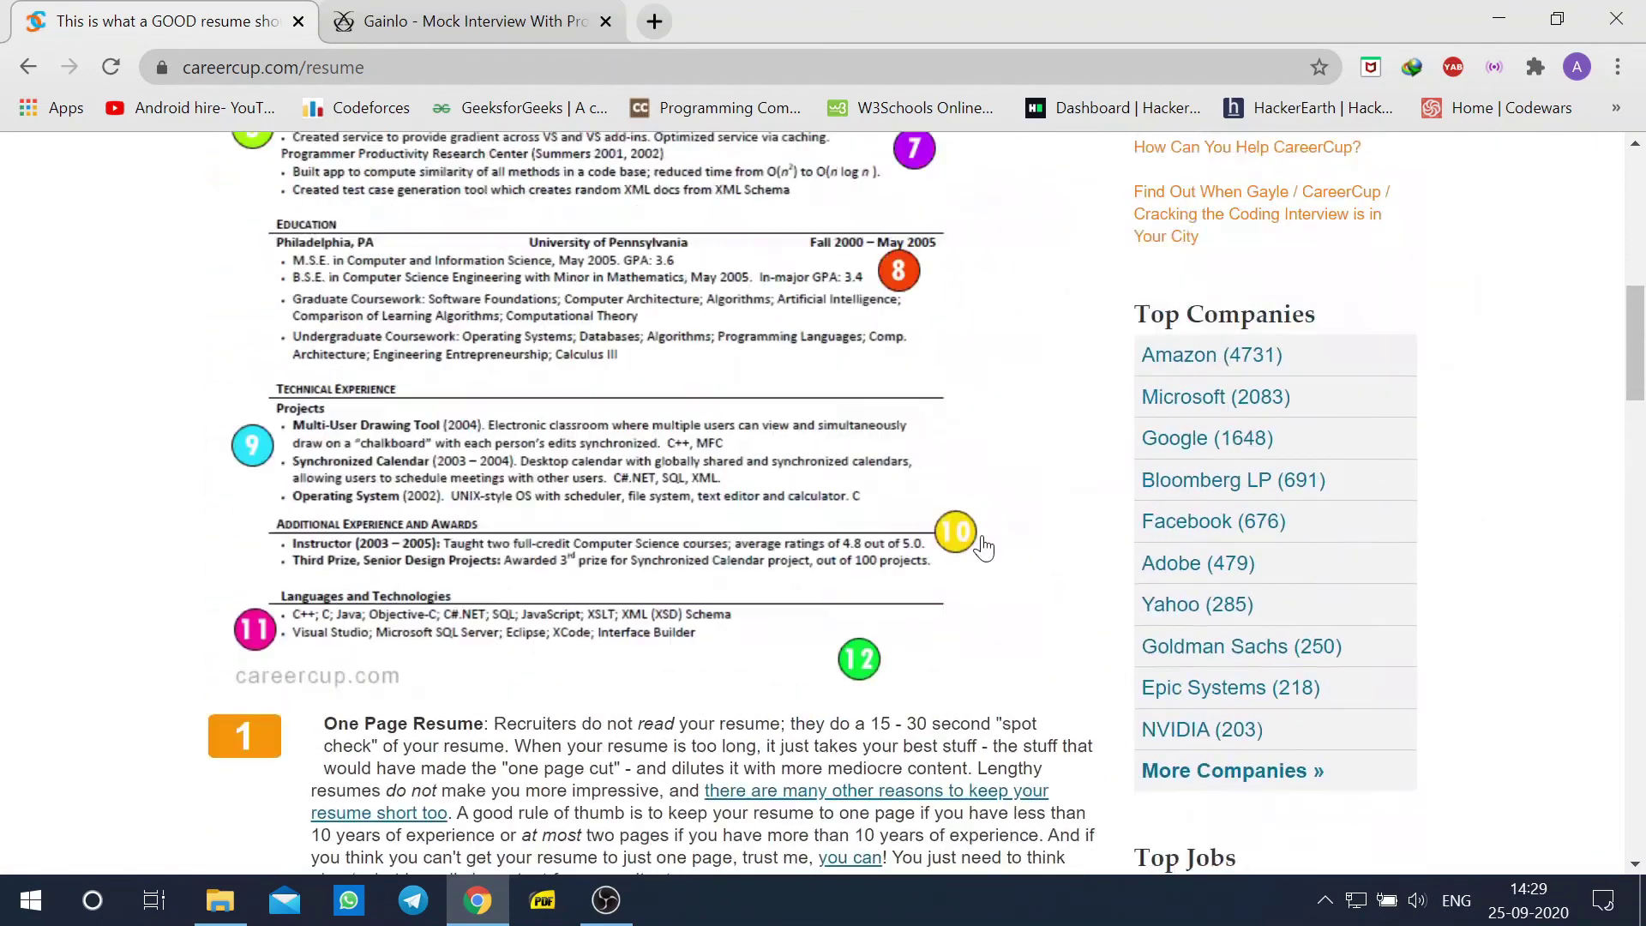
key(Home)
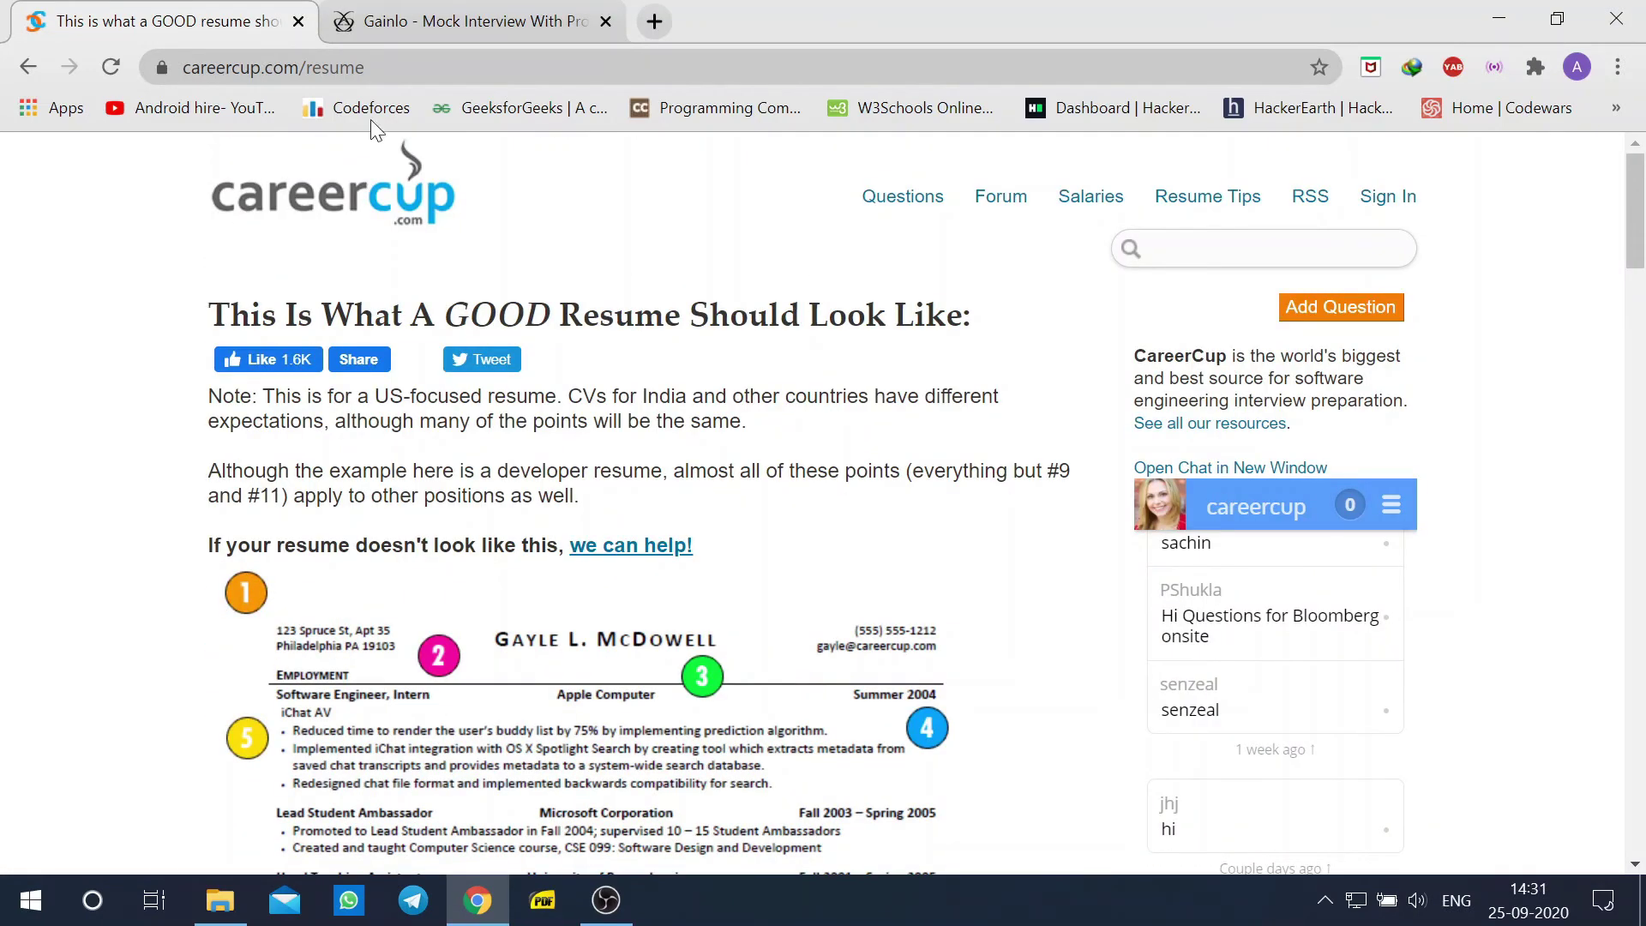
click(299, 22)
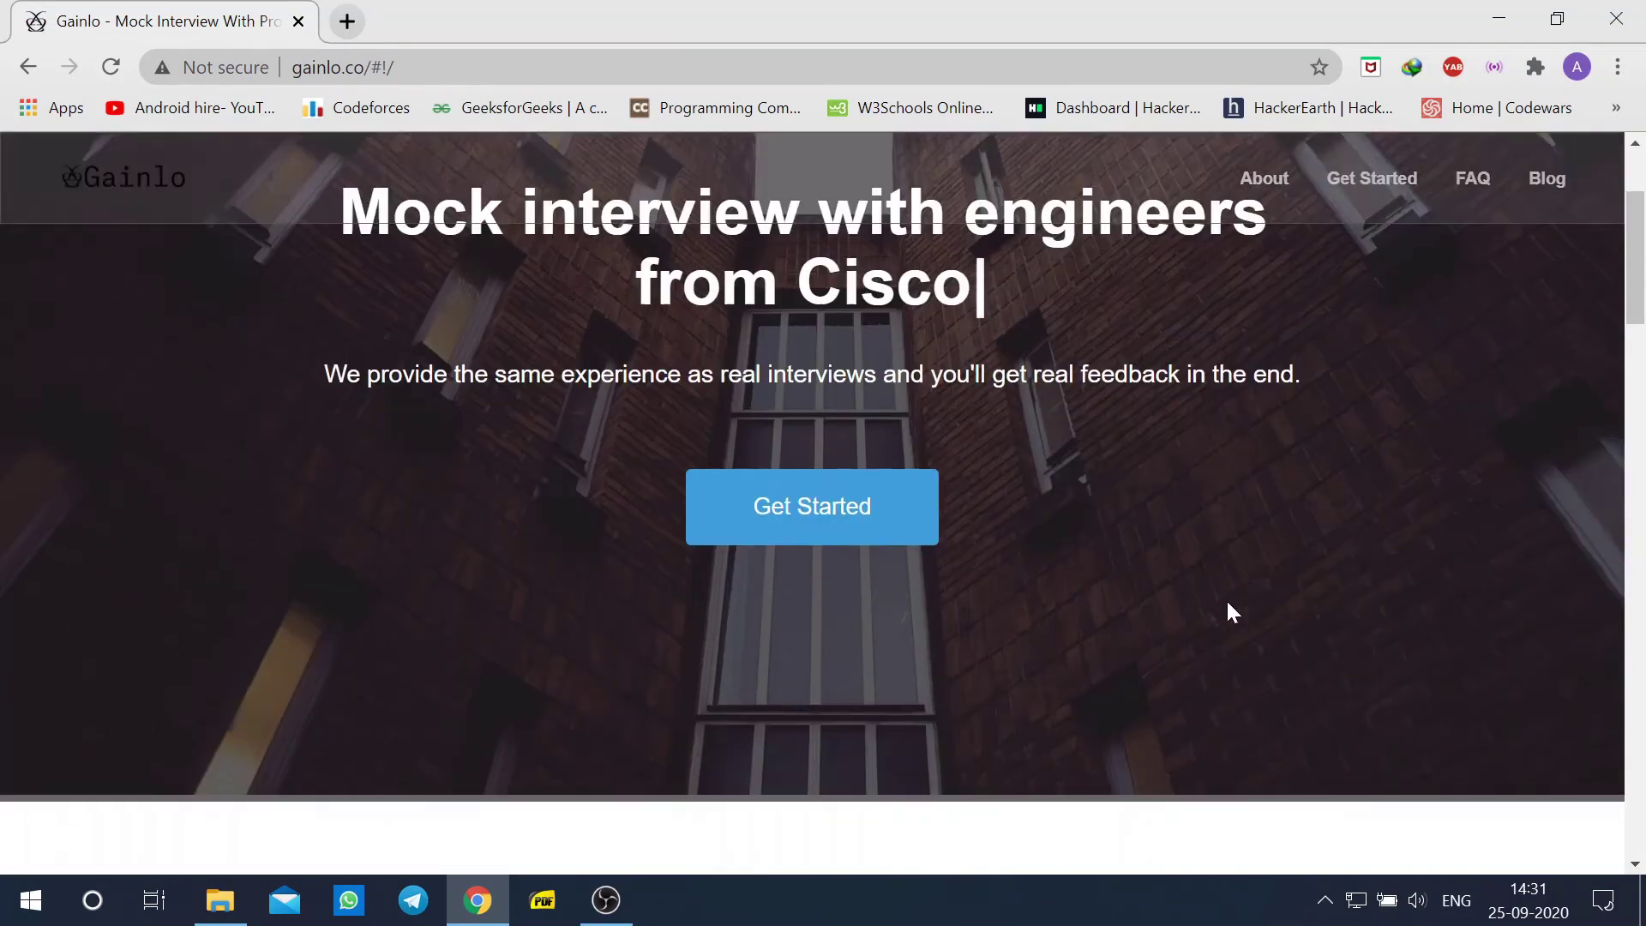
scroll(1226, 599, down, 3)
scroll(1225, 597, down, 4)
scroll(1226, 598, down, 3)
scroll(1231, 614, down, 3)
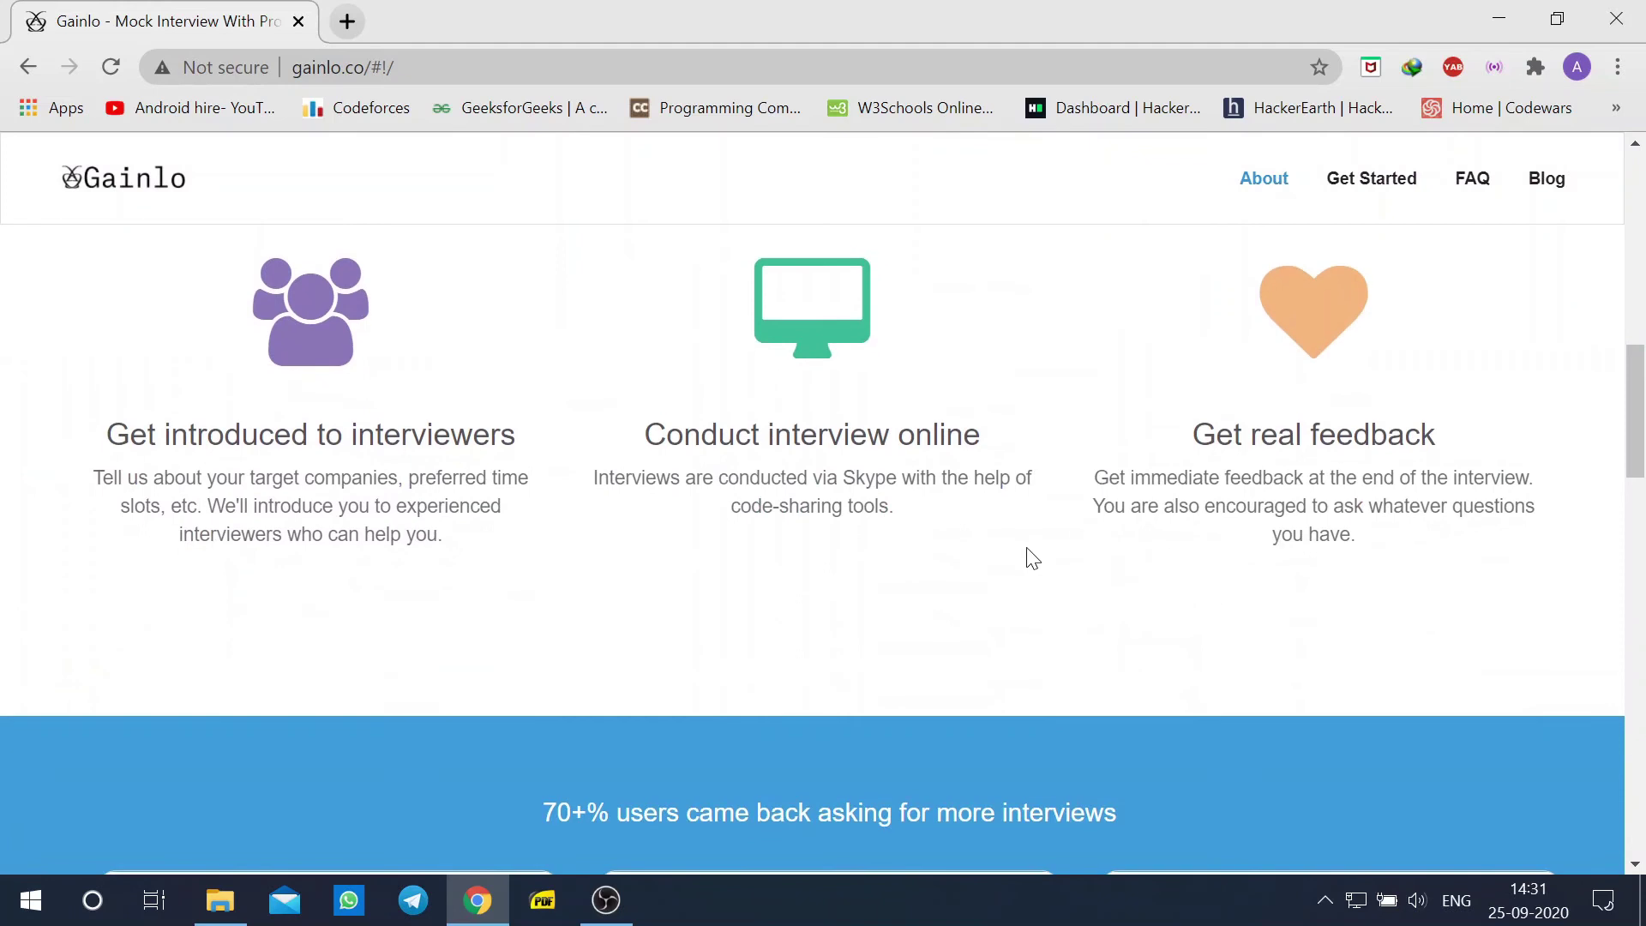
scroll(1029, 560, down, 4)
scroll(810, 620, down, 4)
scroll(806, 637, down, 4)
scroll(965, 650, down, 2)
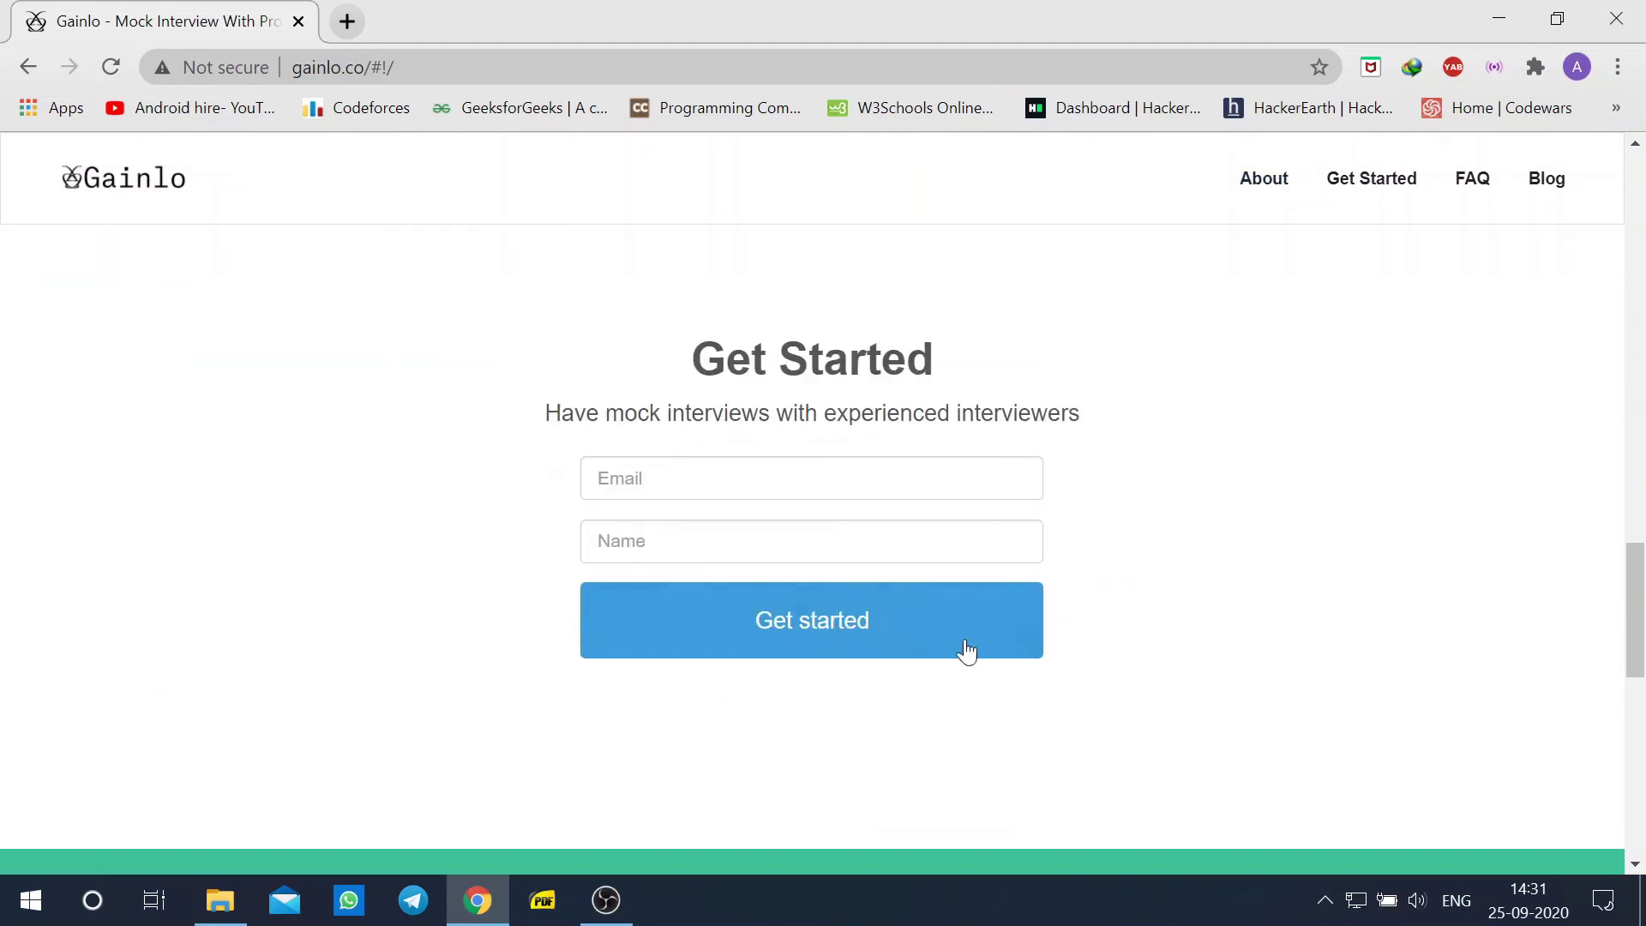
scroll(1344, 515, up, 3)
scroll(1343, 515, up, 4)
scroll(1343, 512, up, 2)
scroll(1344, 511, up, 3)
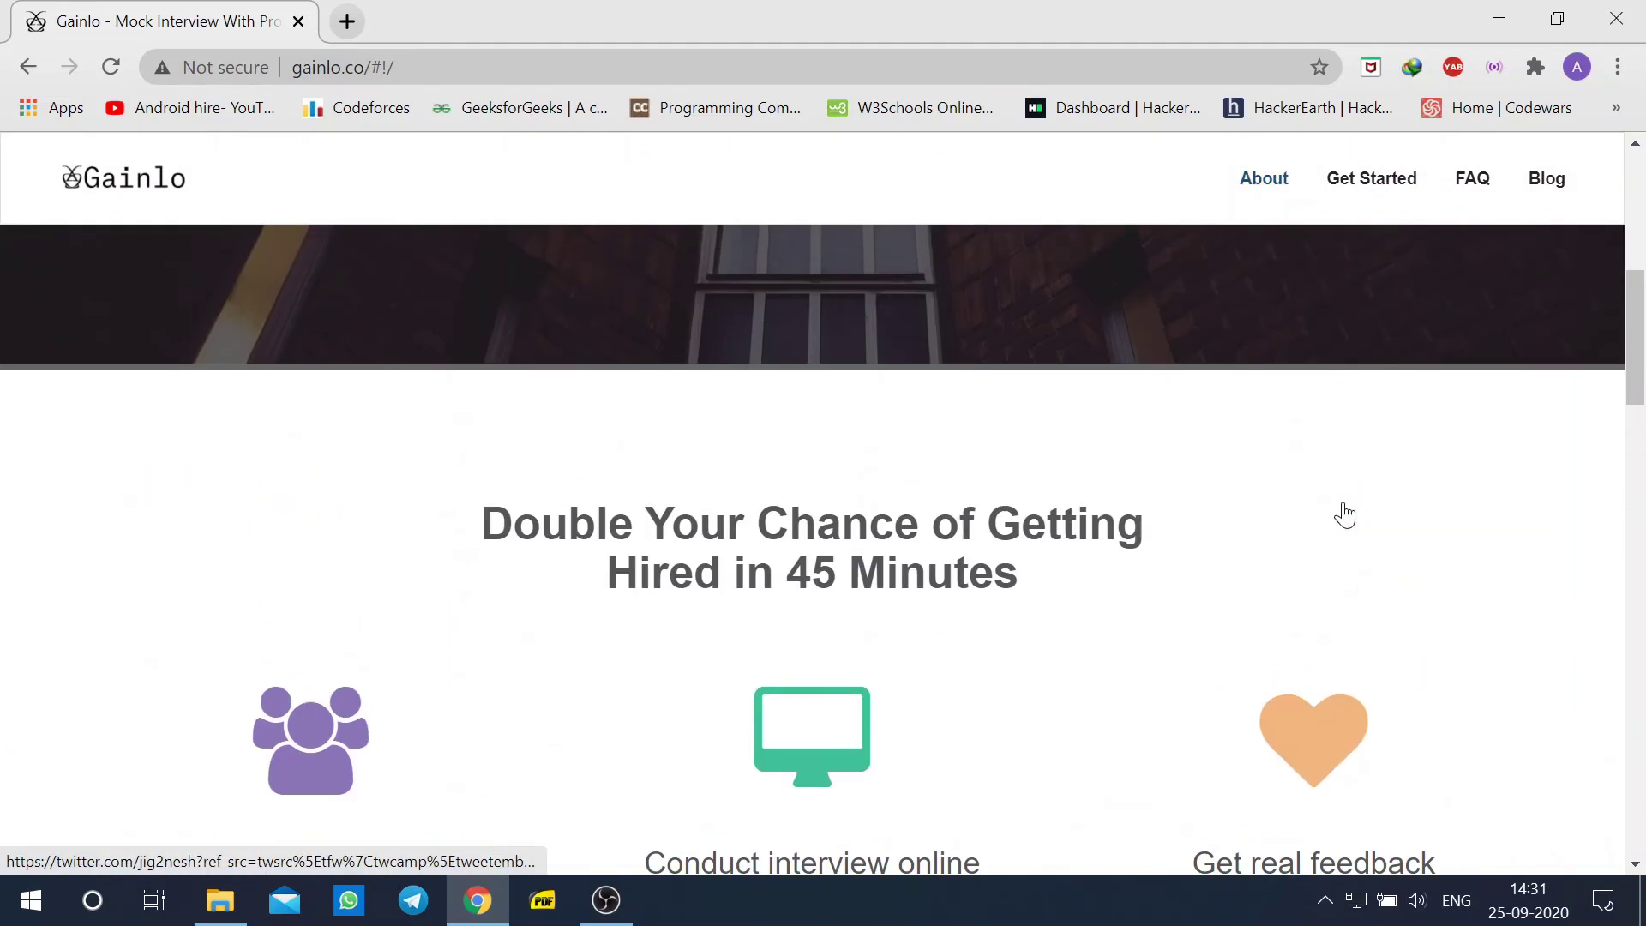
scroll(1344, 512, up, 3)
scroll(1344, 512, up, 3)
scroll(1344, 512, up, 2)
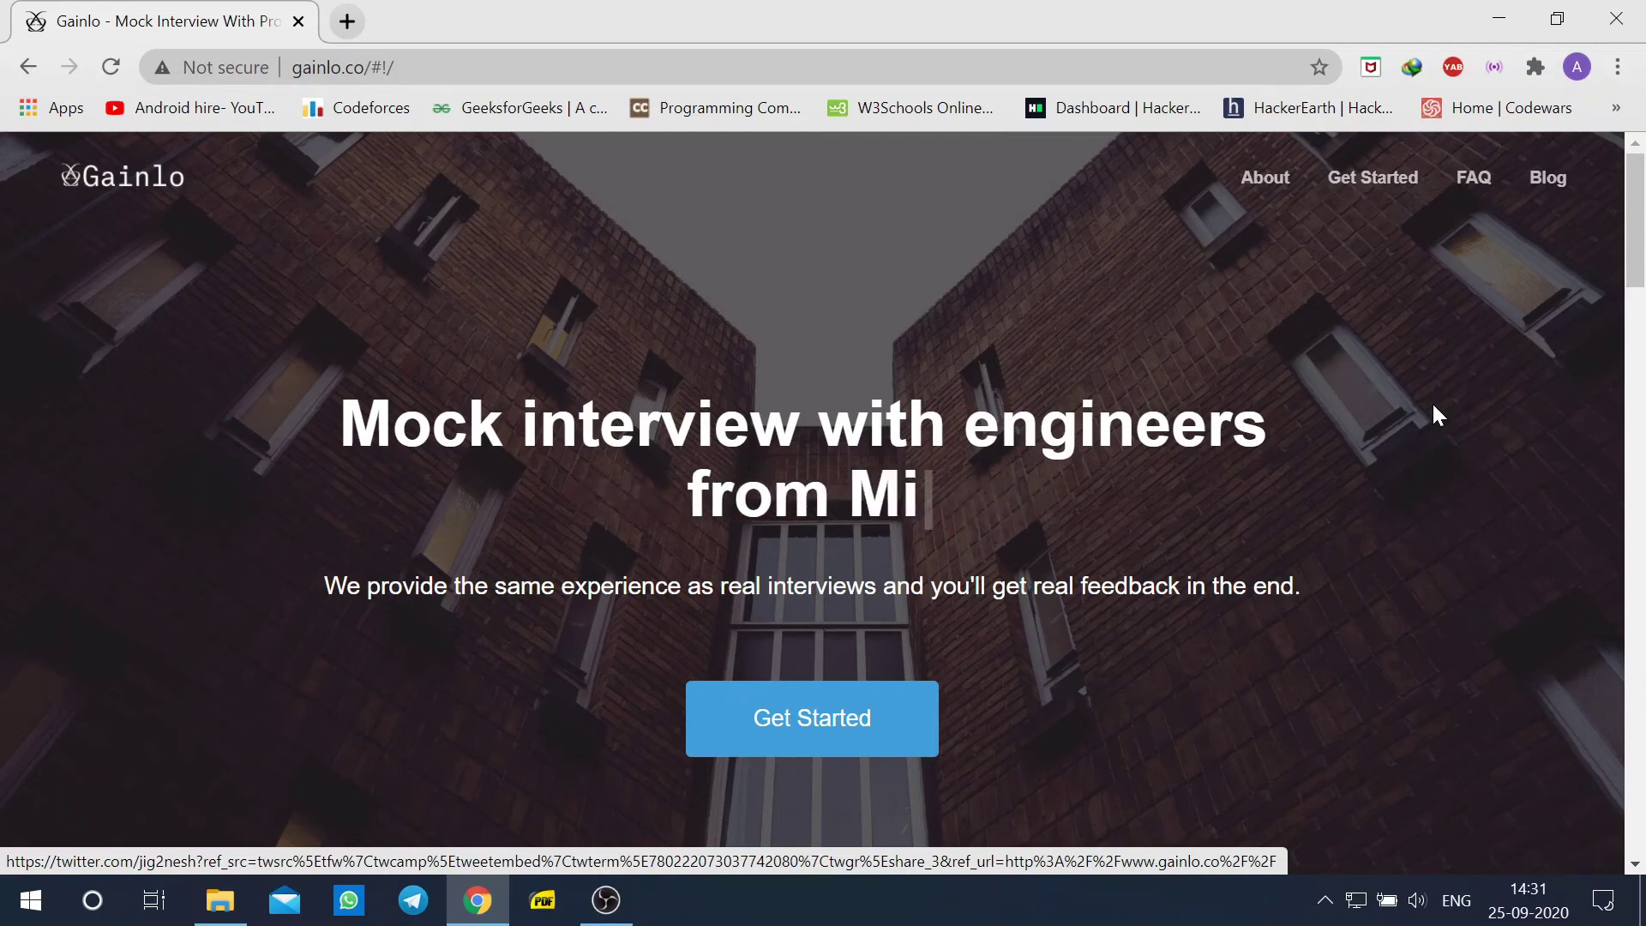
scroll(1431, 401, down, 5)
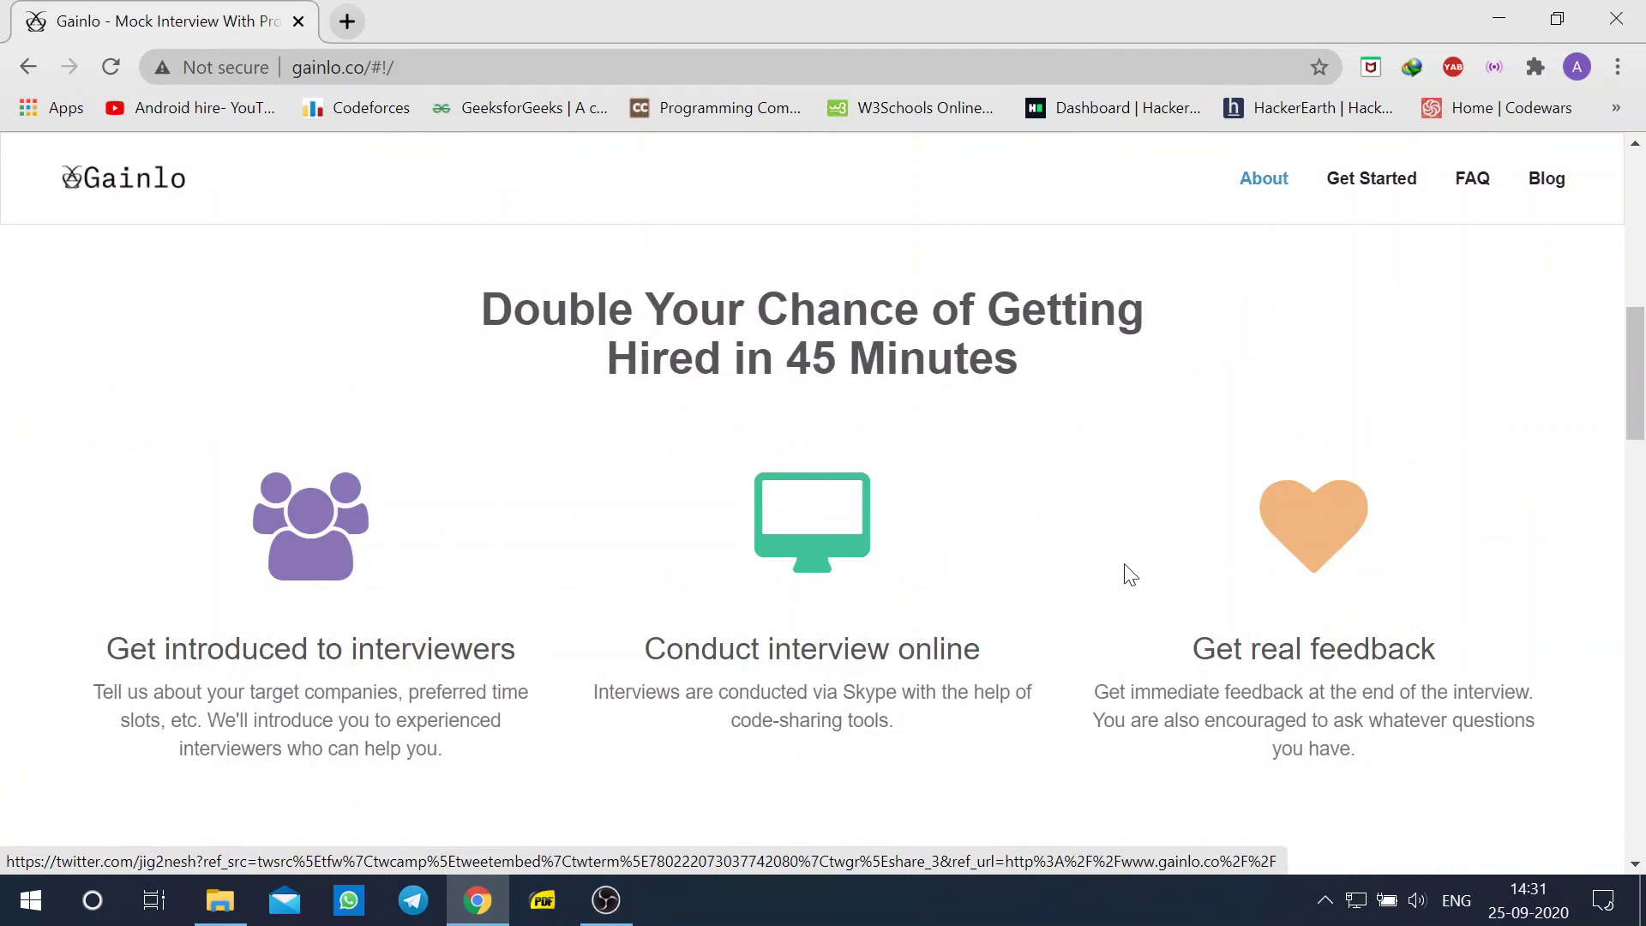
scroll(1128, 573, down, 4)
scroll(1128, 574, down, 4)
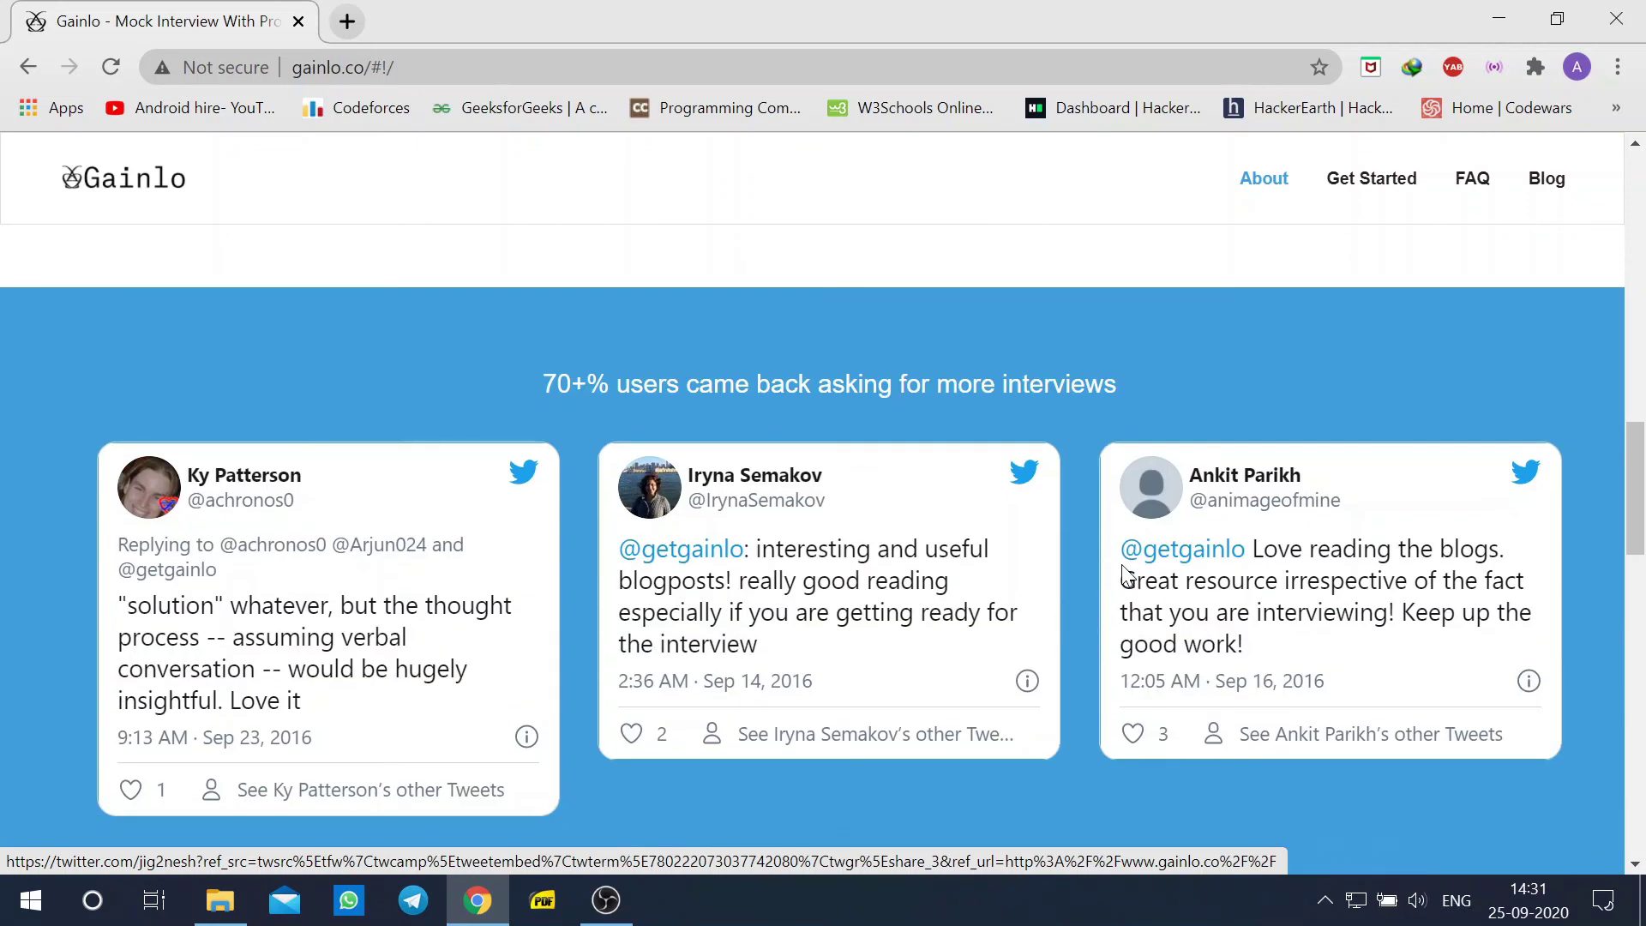
scroll(1127, 573, down, 3)
scroll(1121, 565, up, 2)
scroll(1127, 573, down, 4)
scroll(1127, 575, down, 3)
scroll(1128, 573, down, 3)
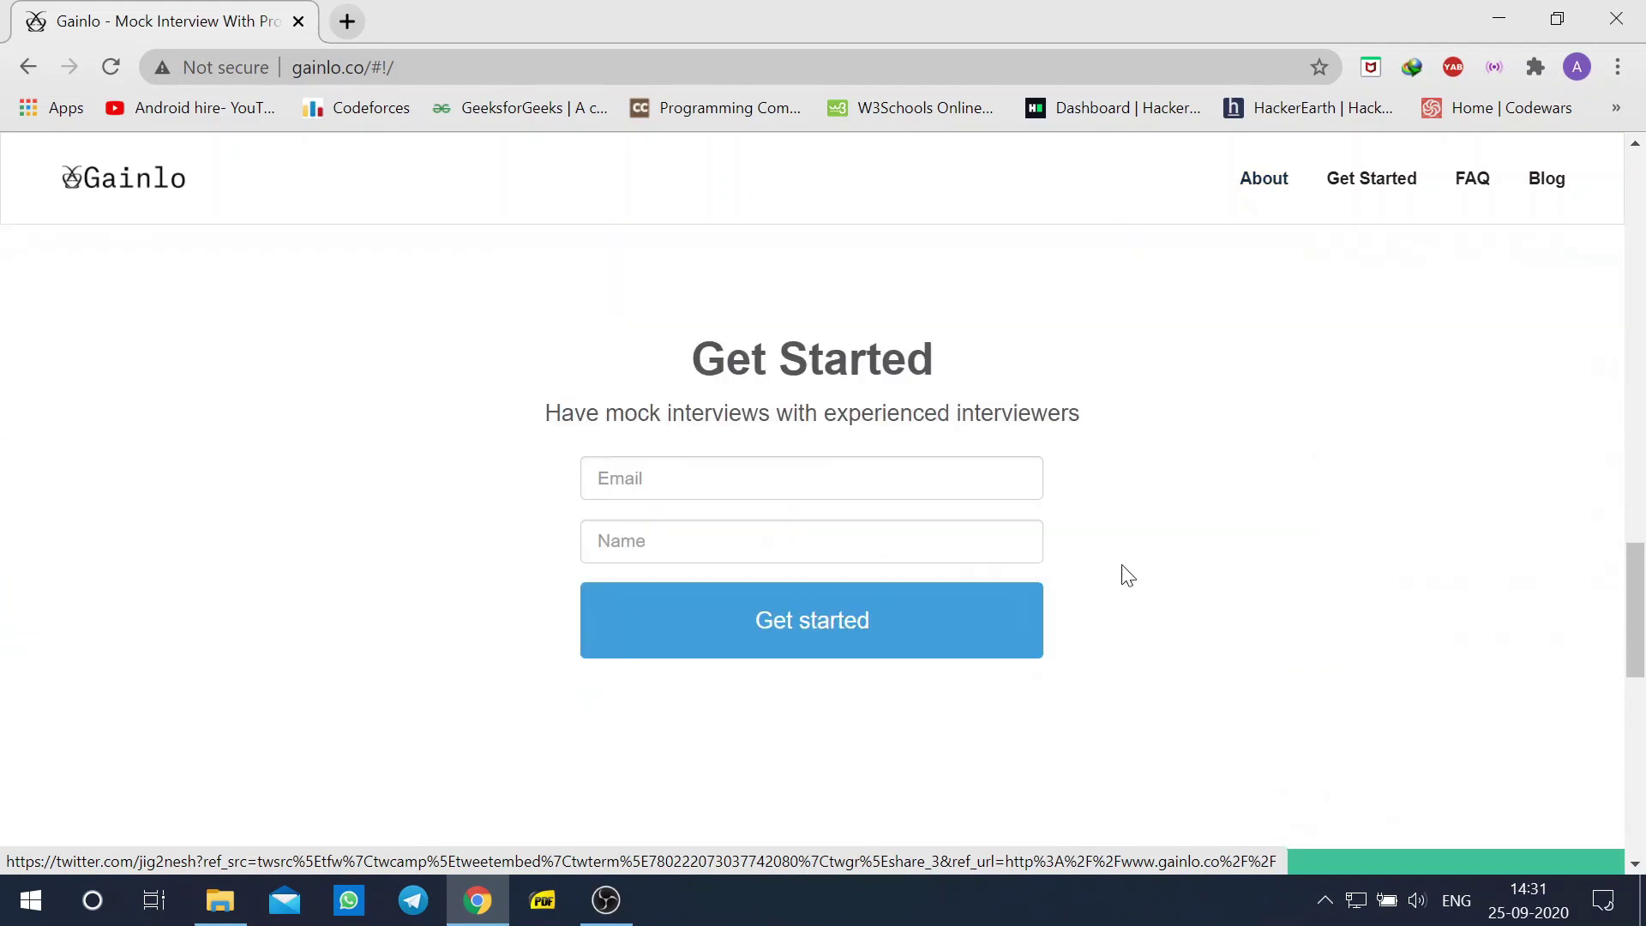
scroll(1128, 574, down, 3)
scroll(1128, 573, down, 3)
scroll(1128, 574, down, 1)
scroll(1129, 574, down, 3)
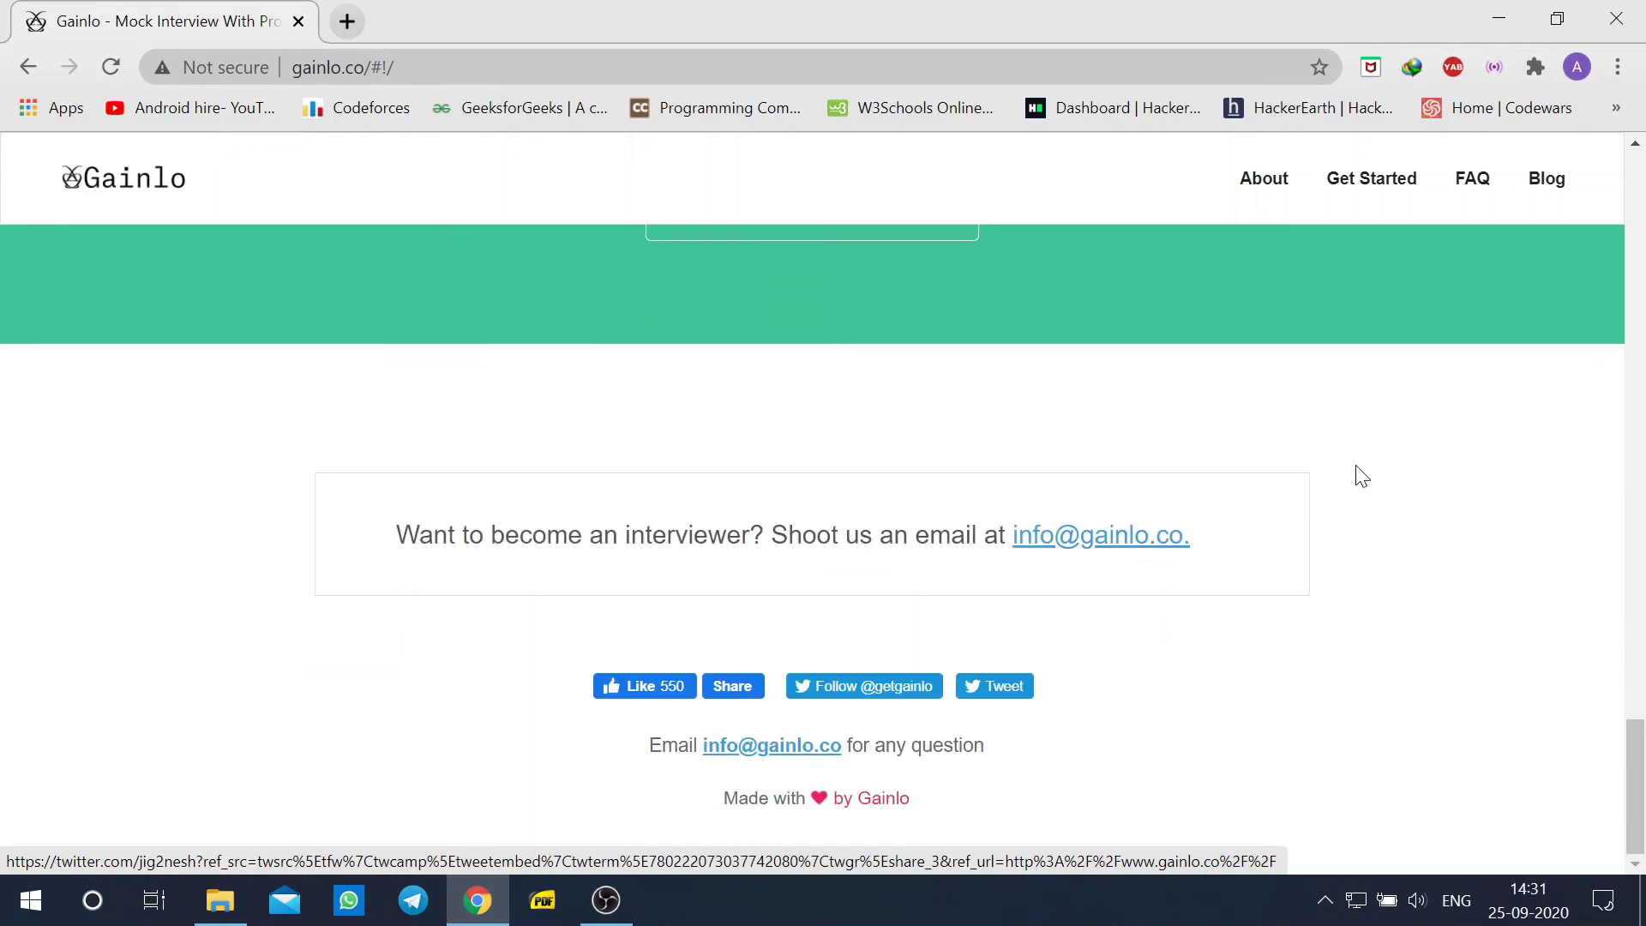
scroll(1361, 475, up, 4)
scroll(1363, 475, up, 4)
scroll(1361, 476, up, 4)
scroll(1362, 476, up, 4)
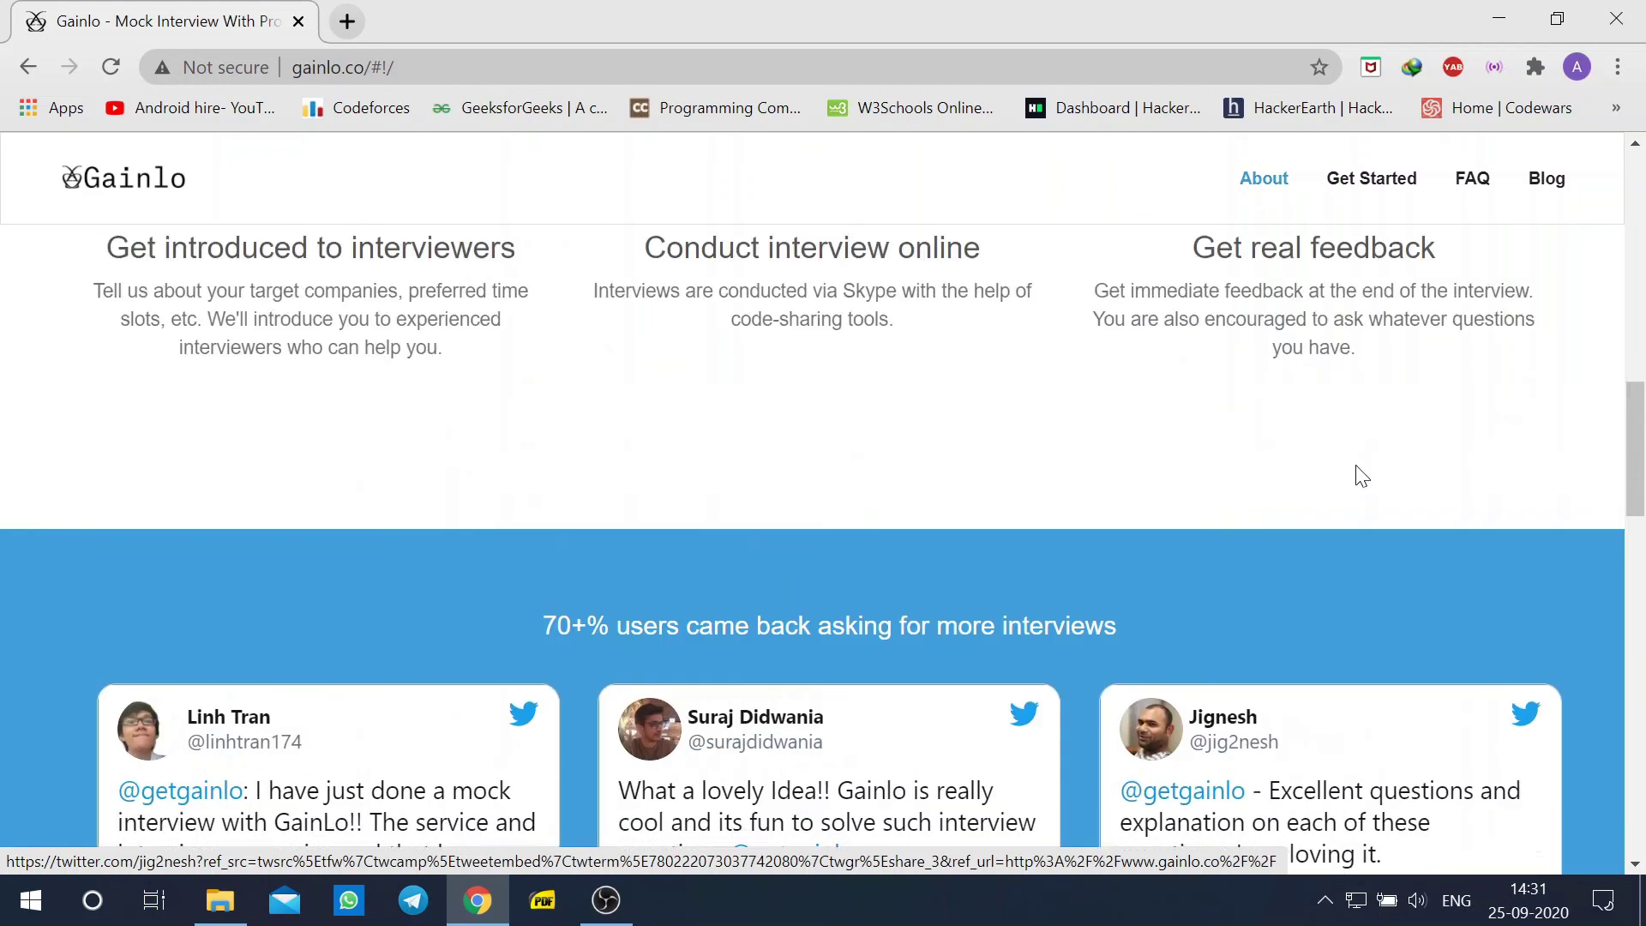
scroll(1362, 477, up, 3)
scroll(1362, 476, up, 4)
scroll(1362, 475, up, 3)
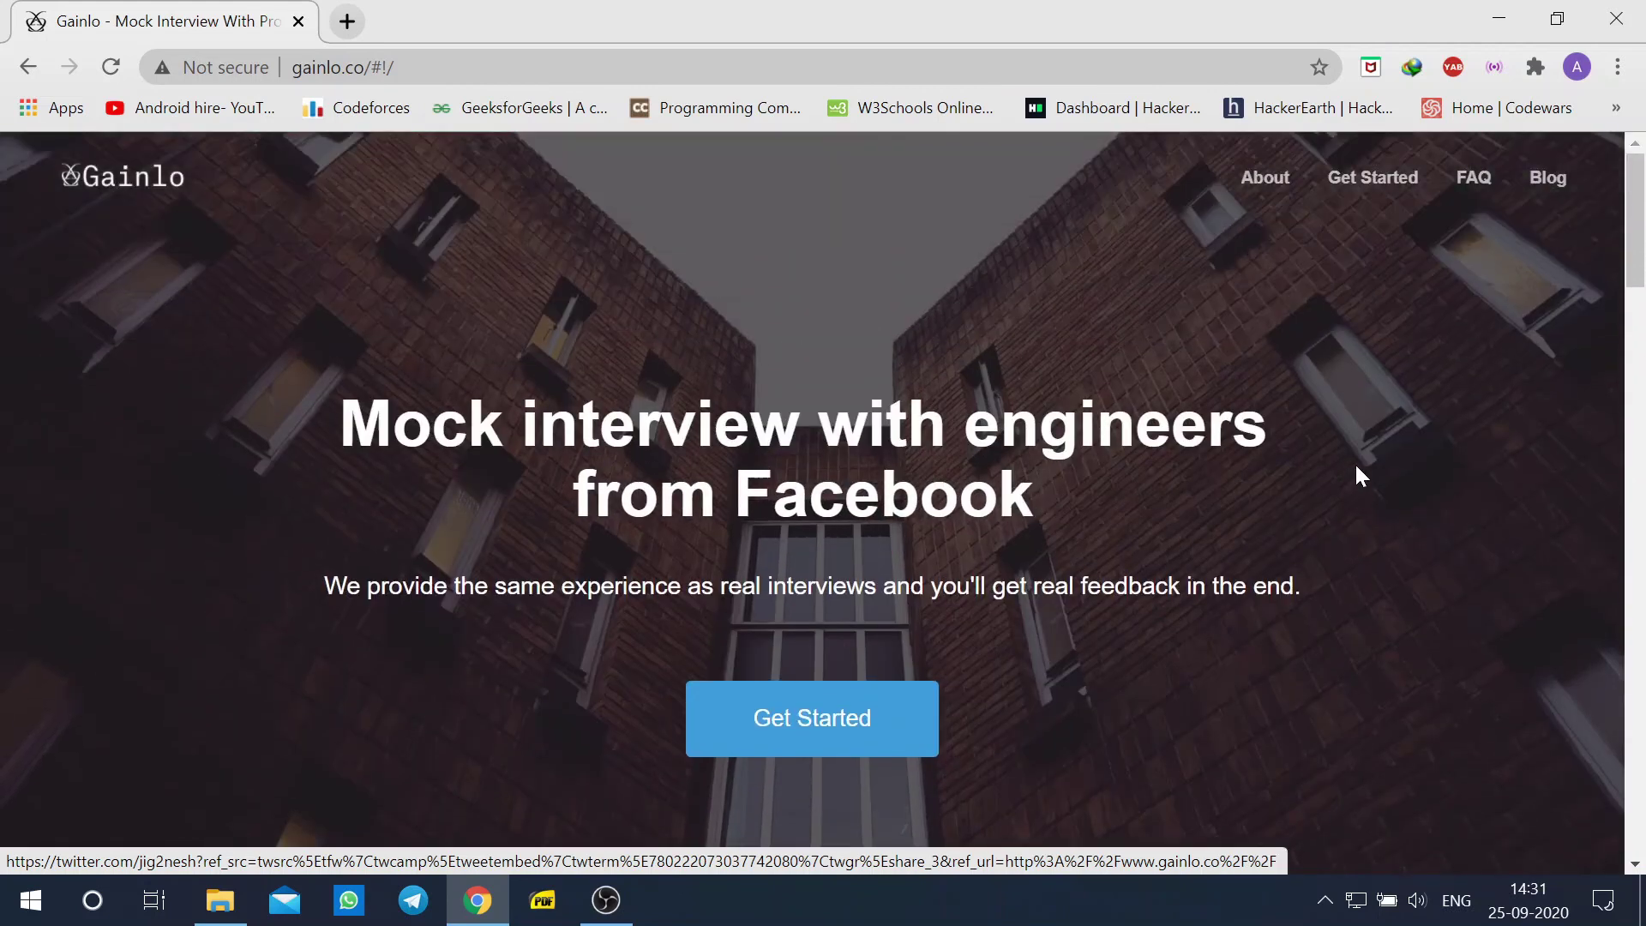